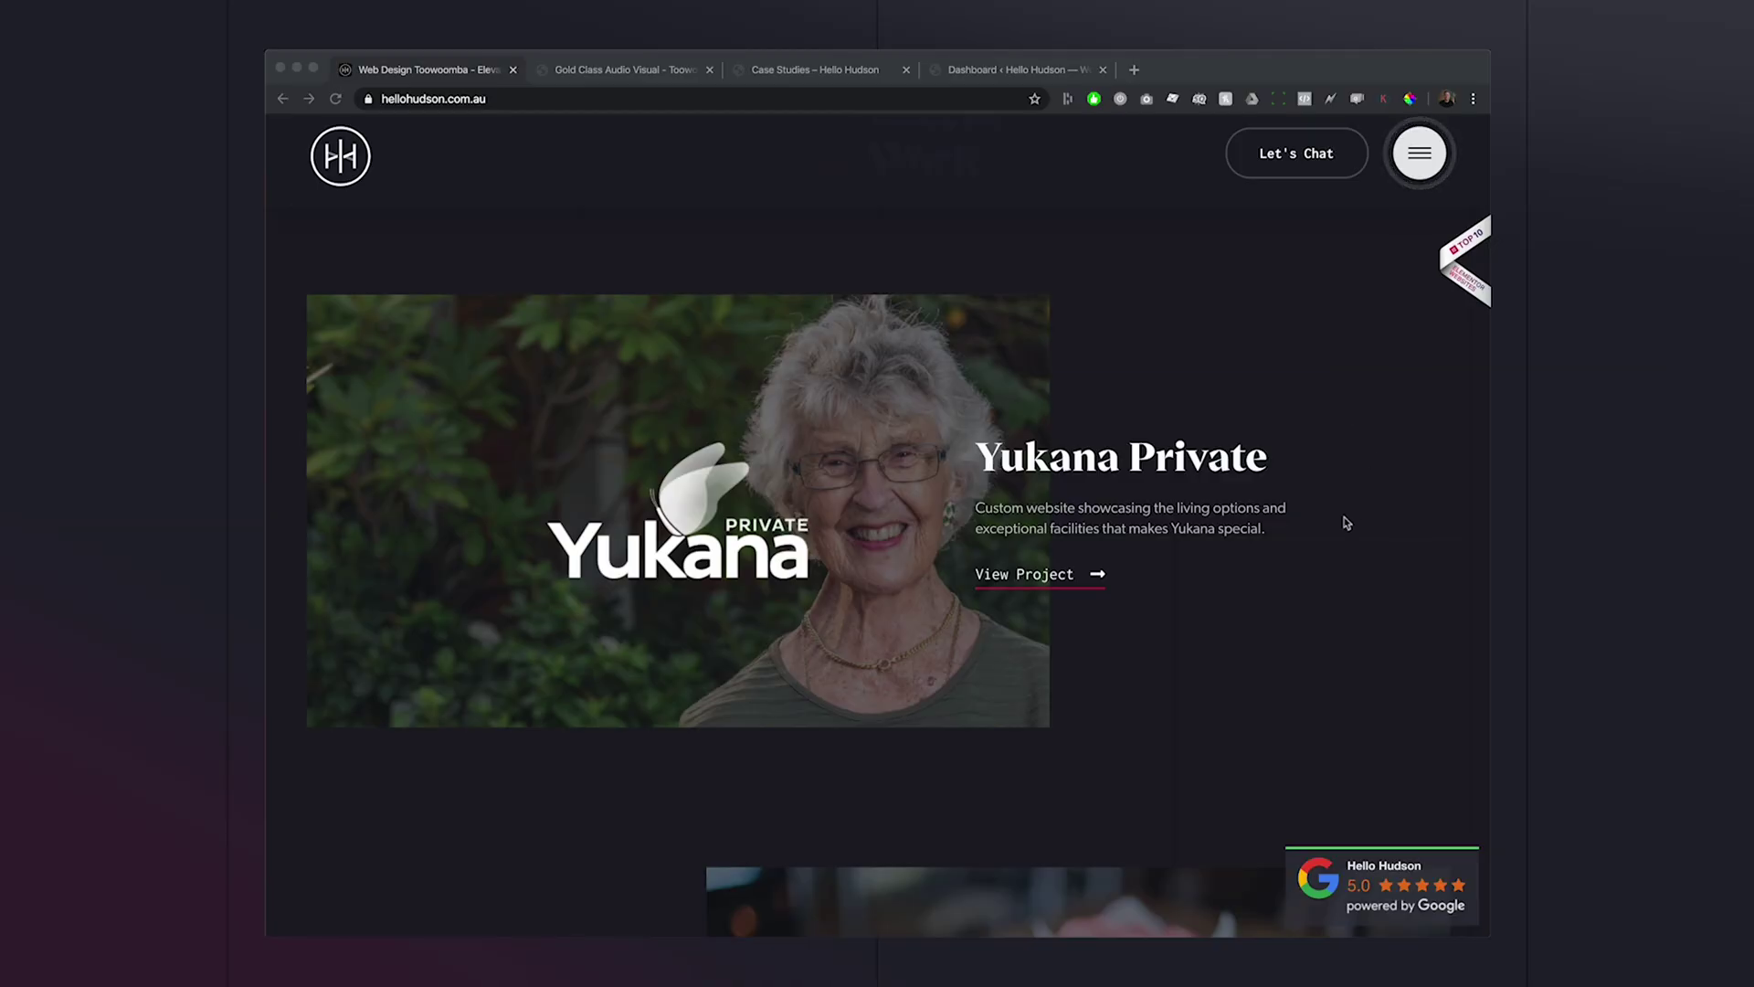
Examine the alternating image-and-text case study layouts on the example sites and the Case Studies page's empty recent work area.
scroll(1346, 522, "down", 5)
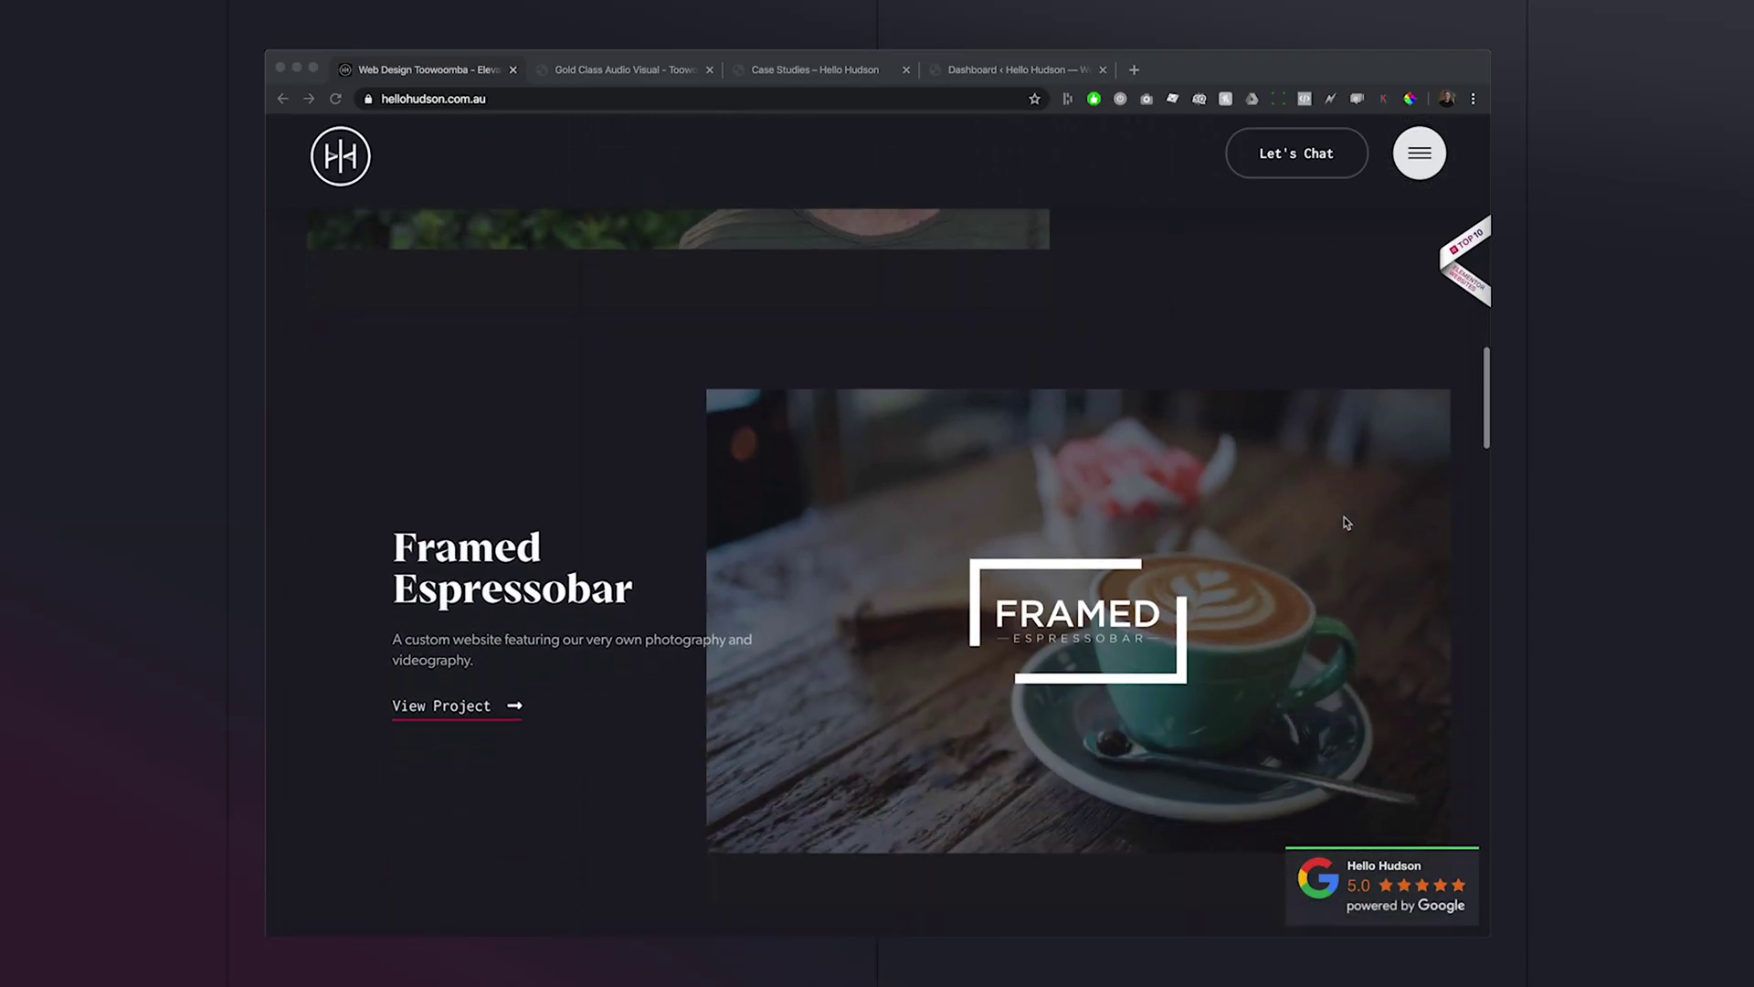
scroll(1346, 523, "down", 6)
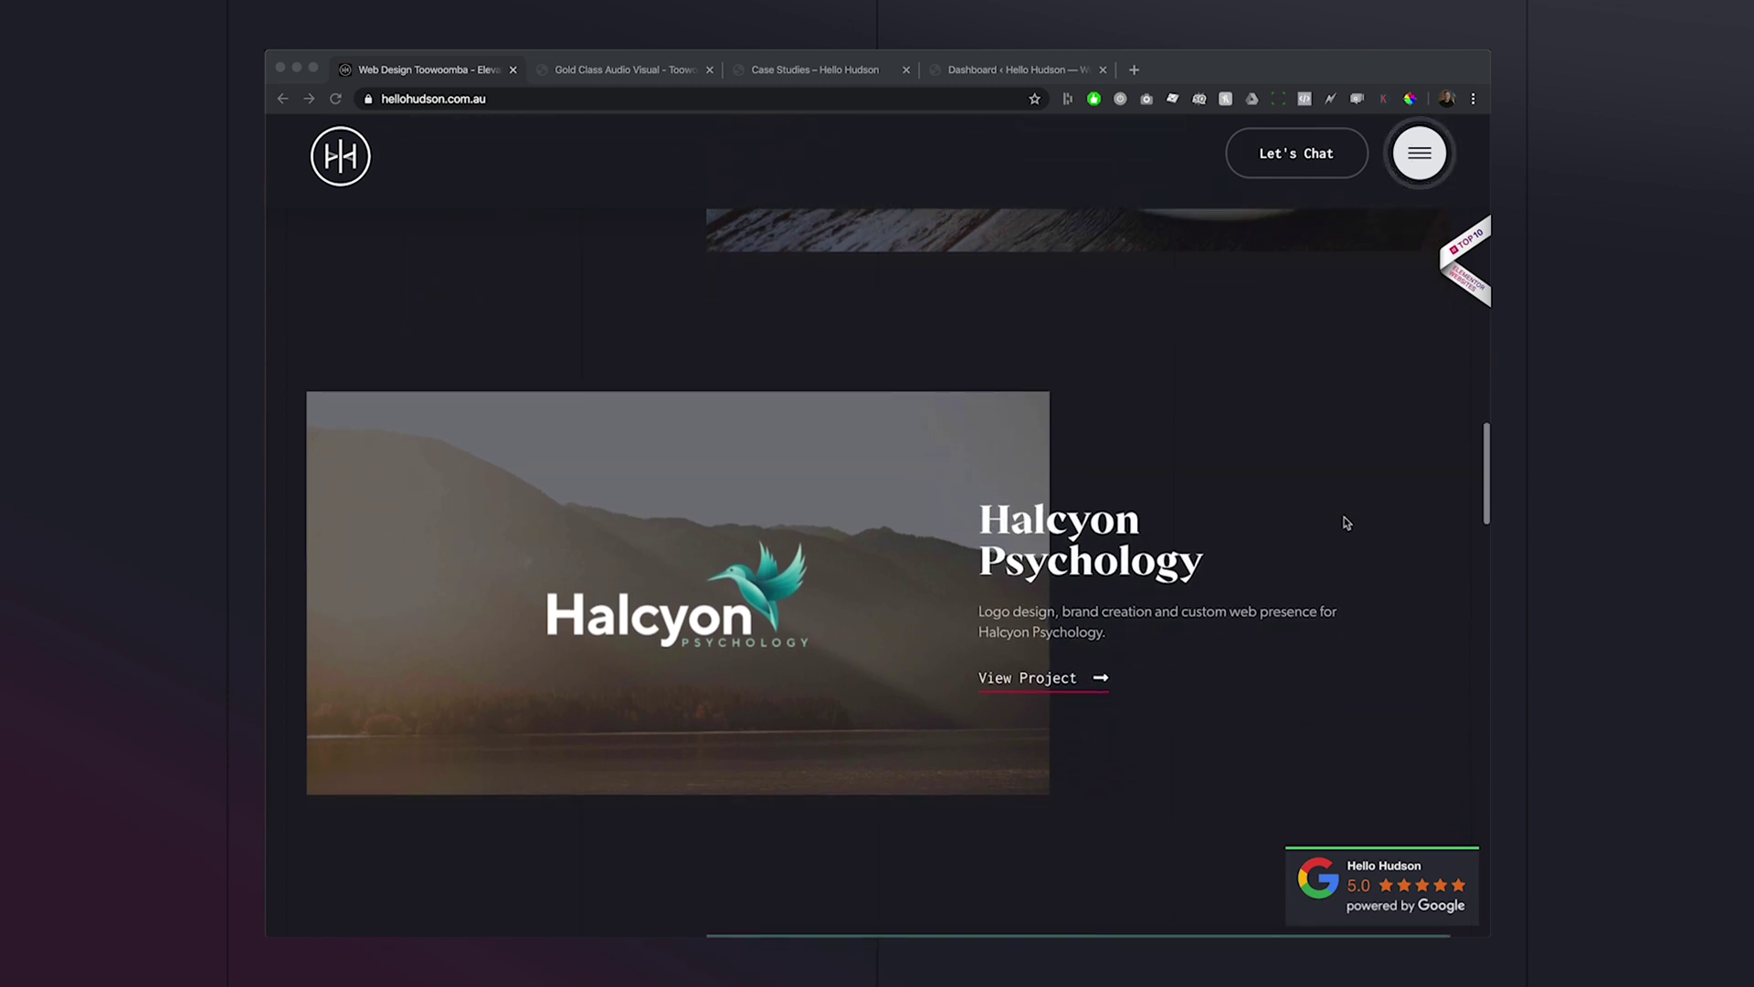
scroll(1346, 523, "down", 5)
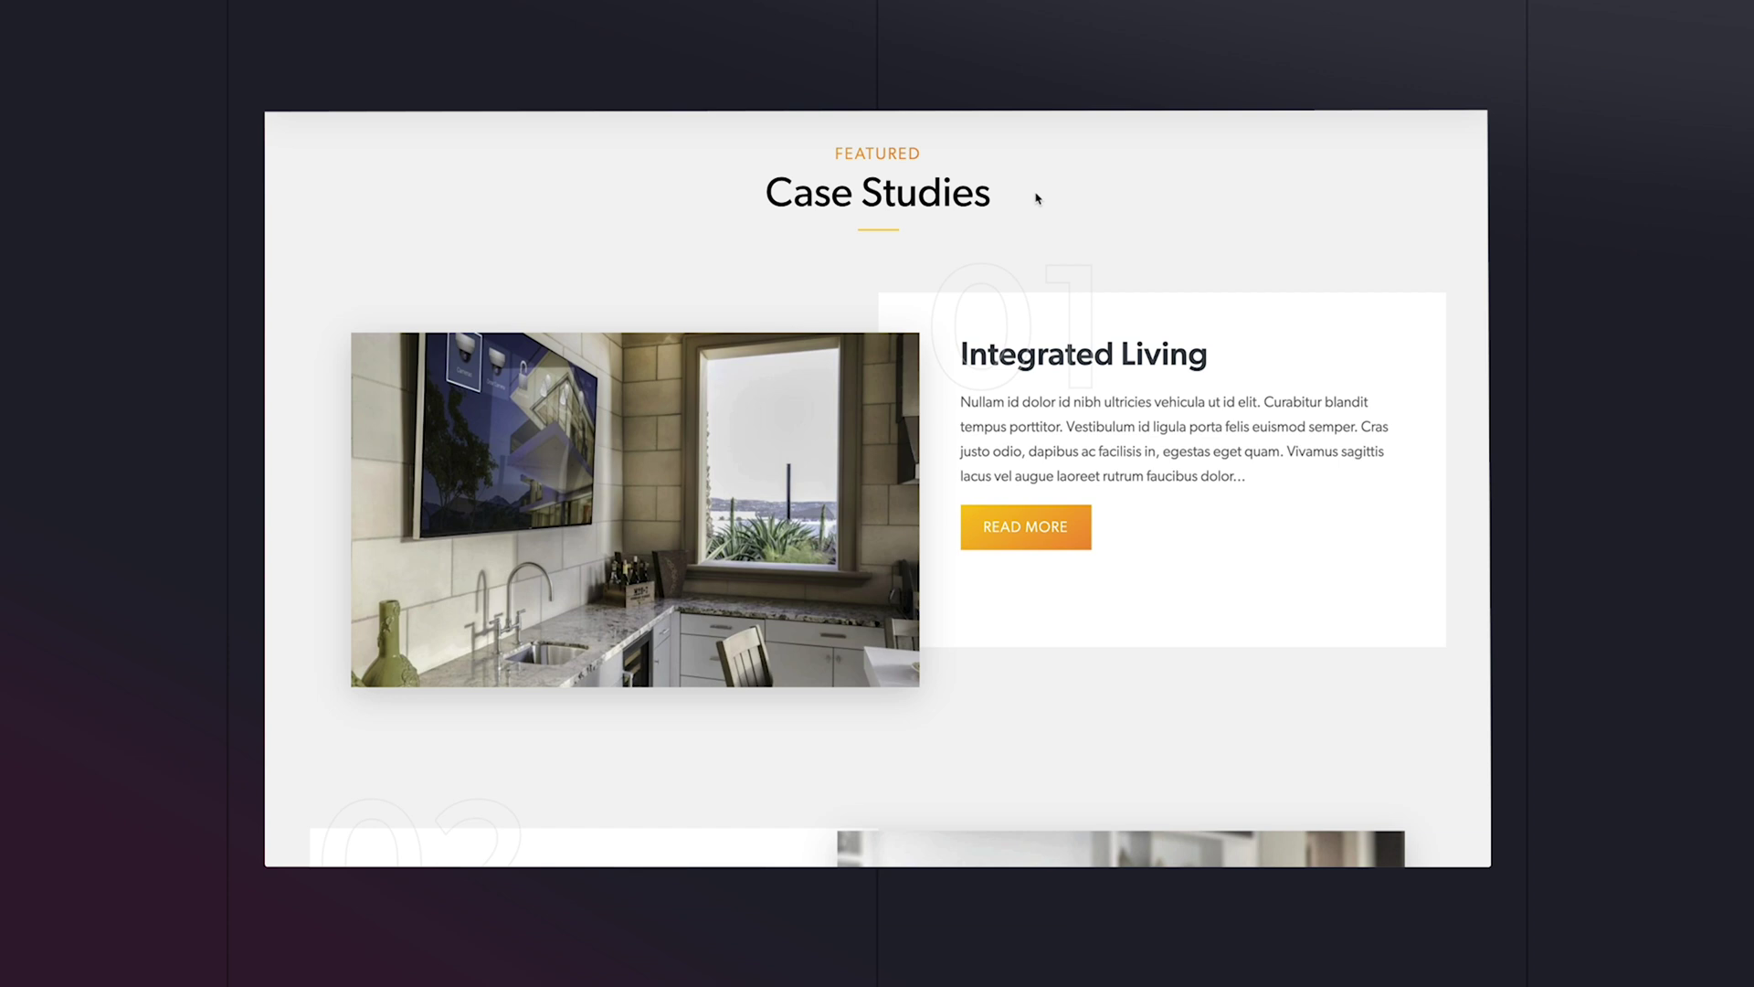
scroll(1037, 197, "down", 3)
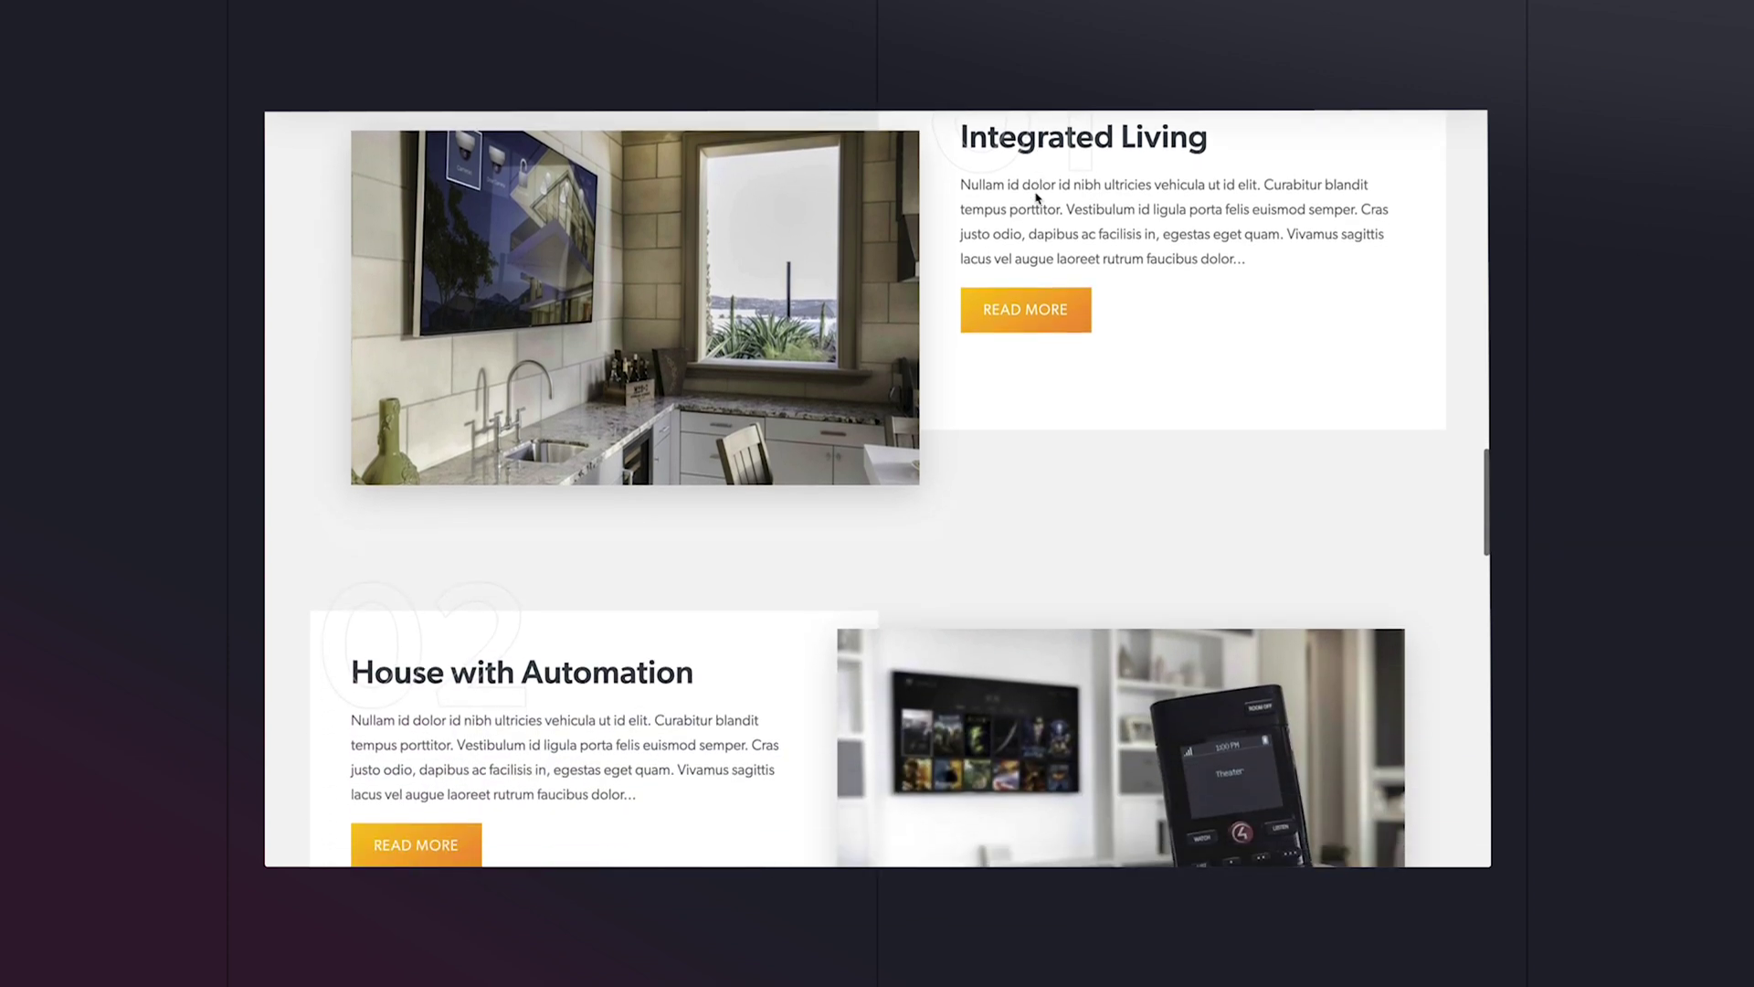
scroll(1037, 198, "down", 5)
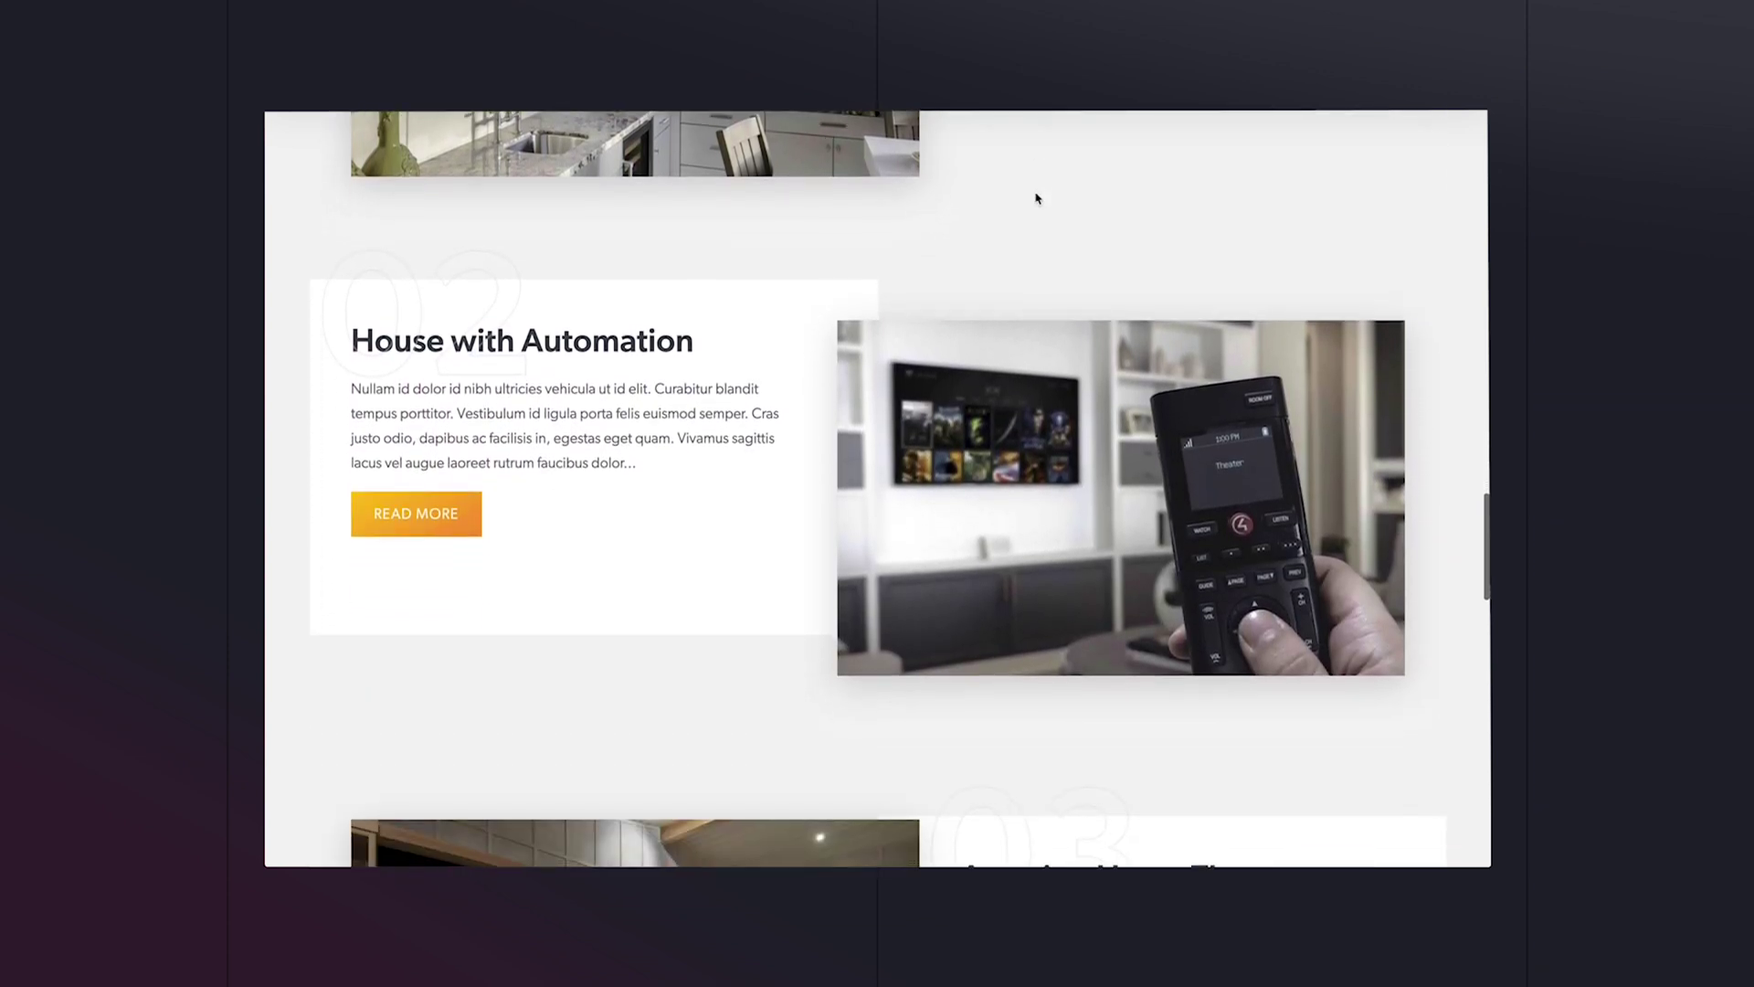
scroll(1038, 197, "down", 5)
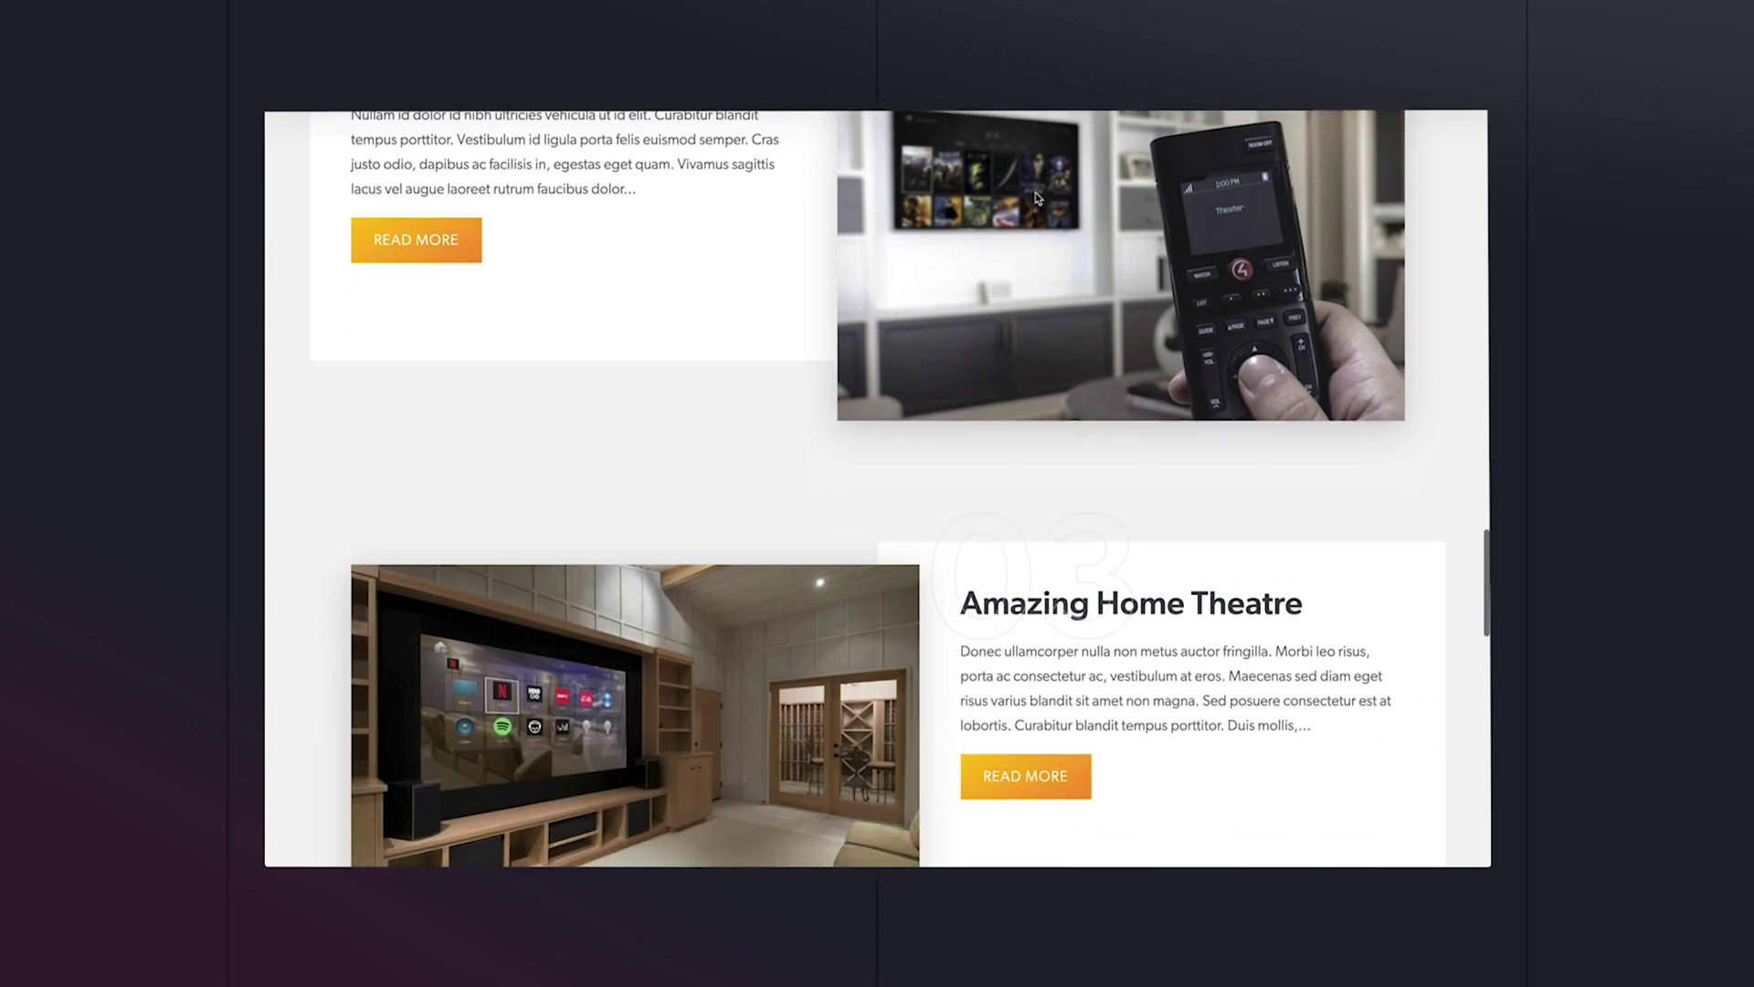
scroll(1036, 196, "down", 5)
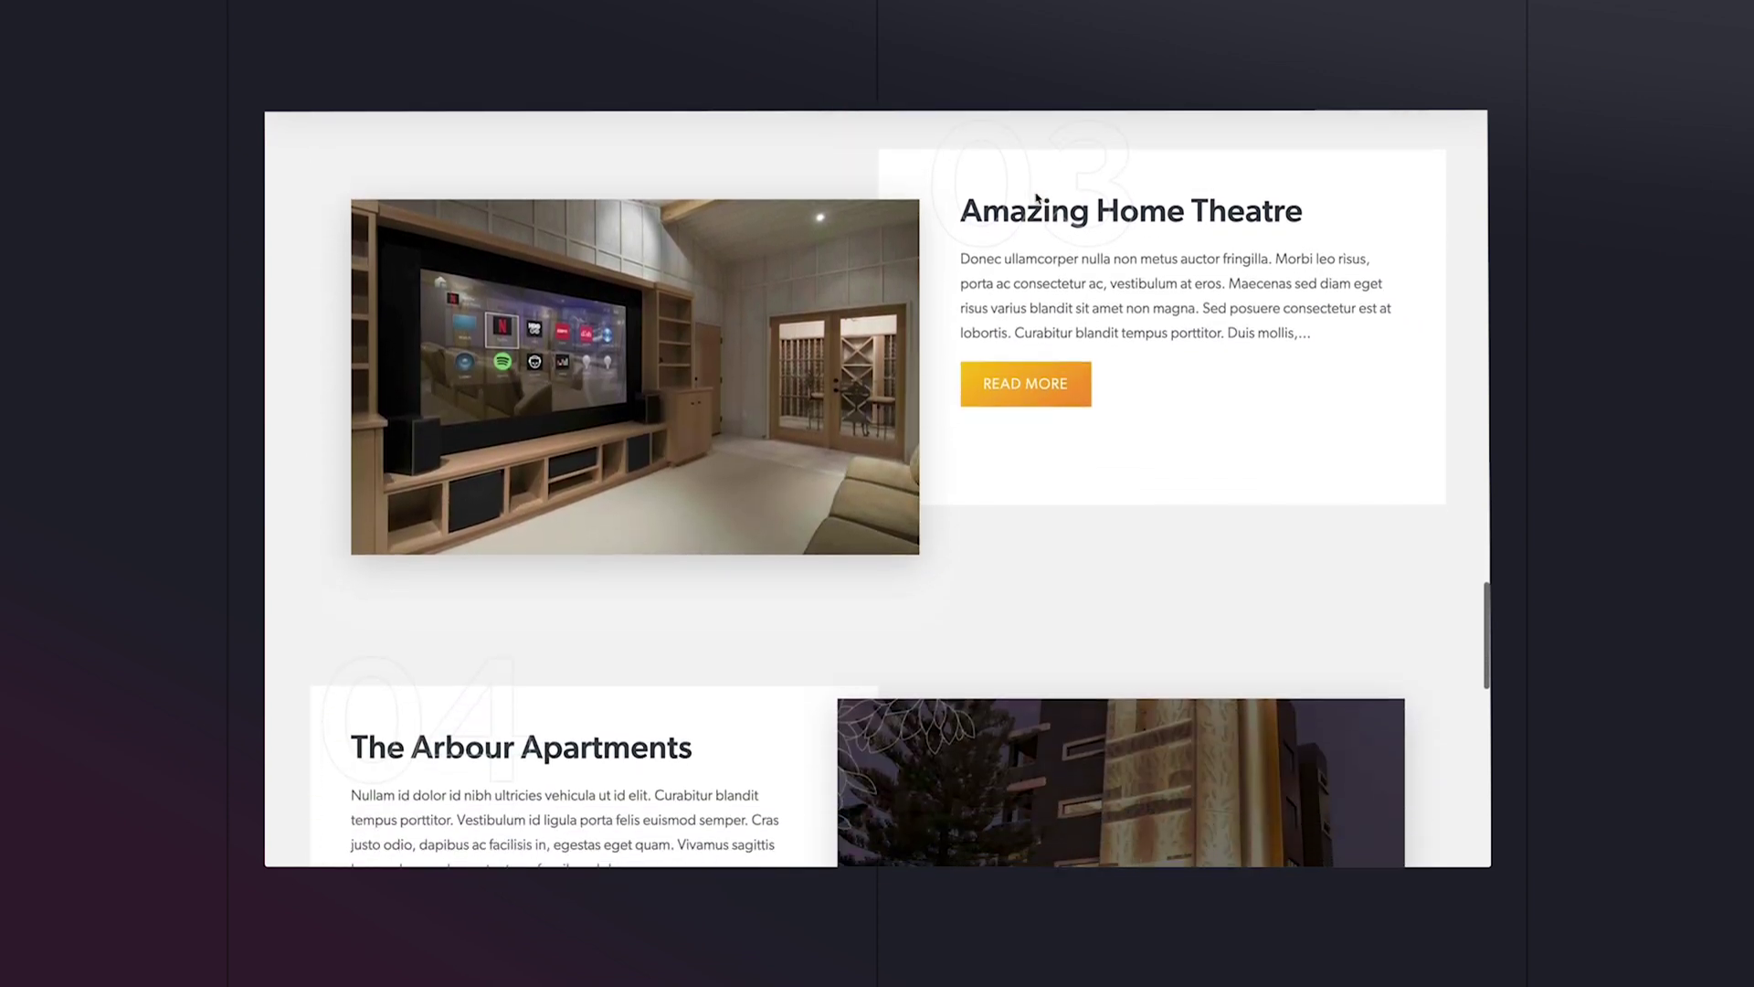
scroll(1038, 198, "up", 12)
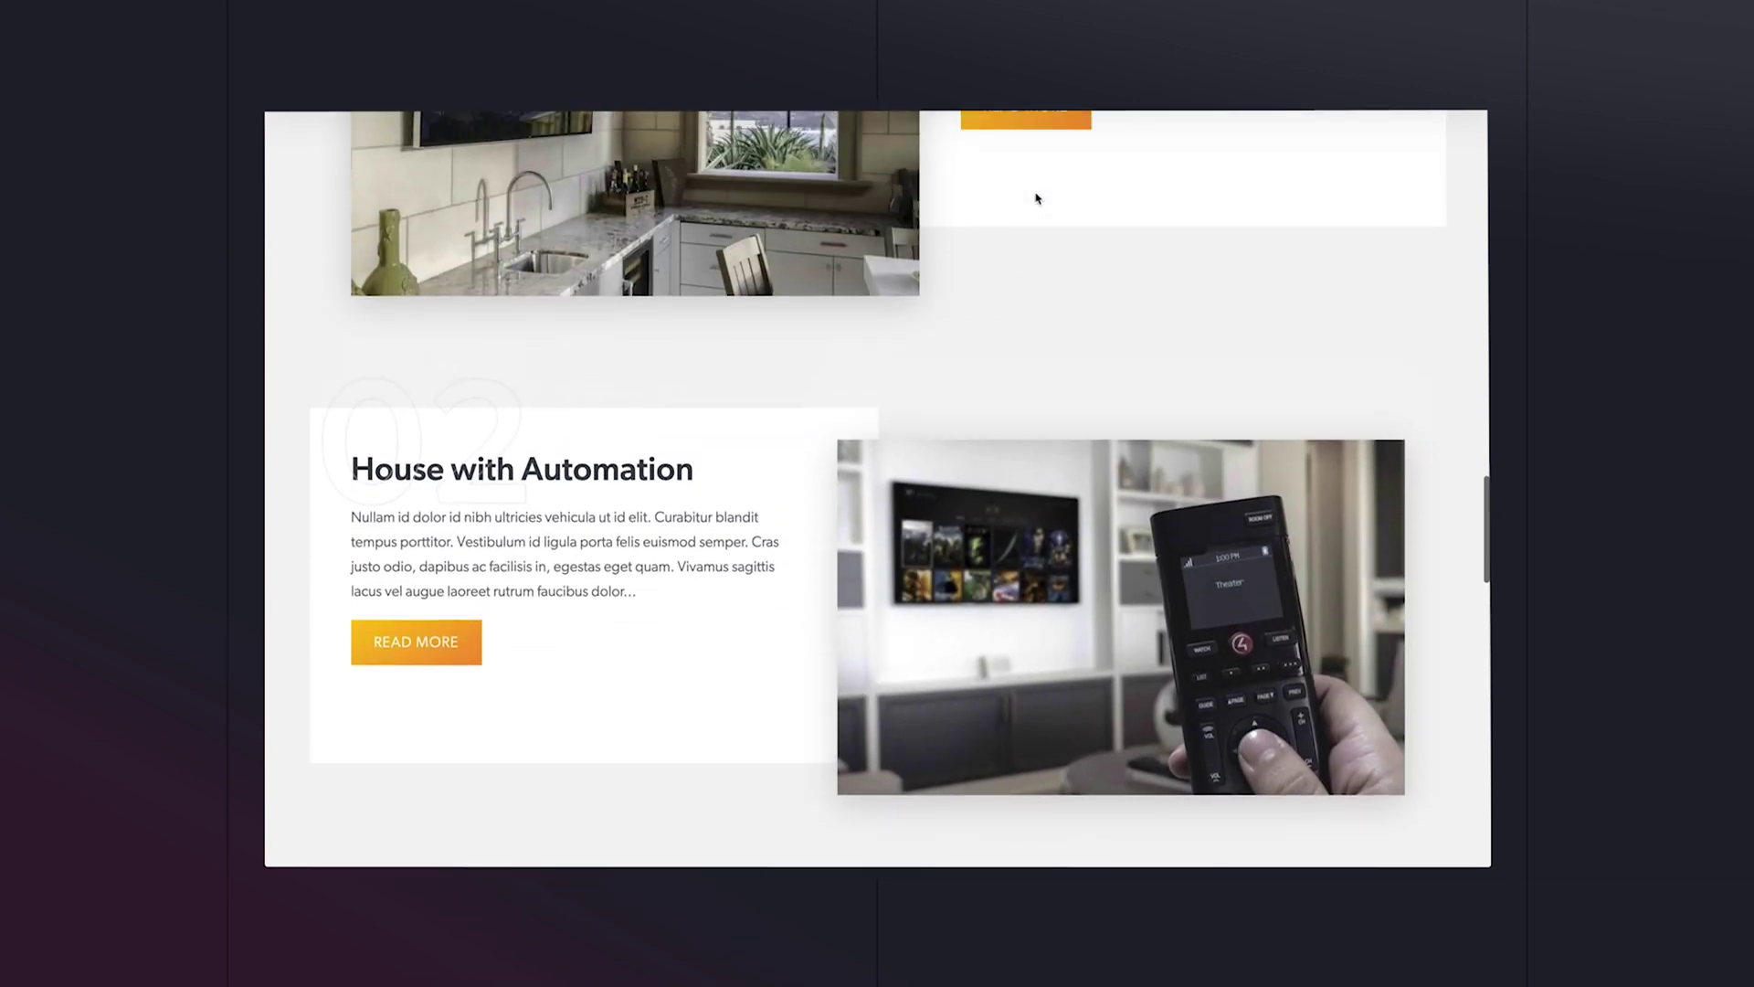
scroll(1037, 198, "up", 3)
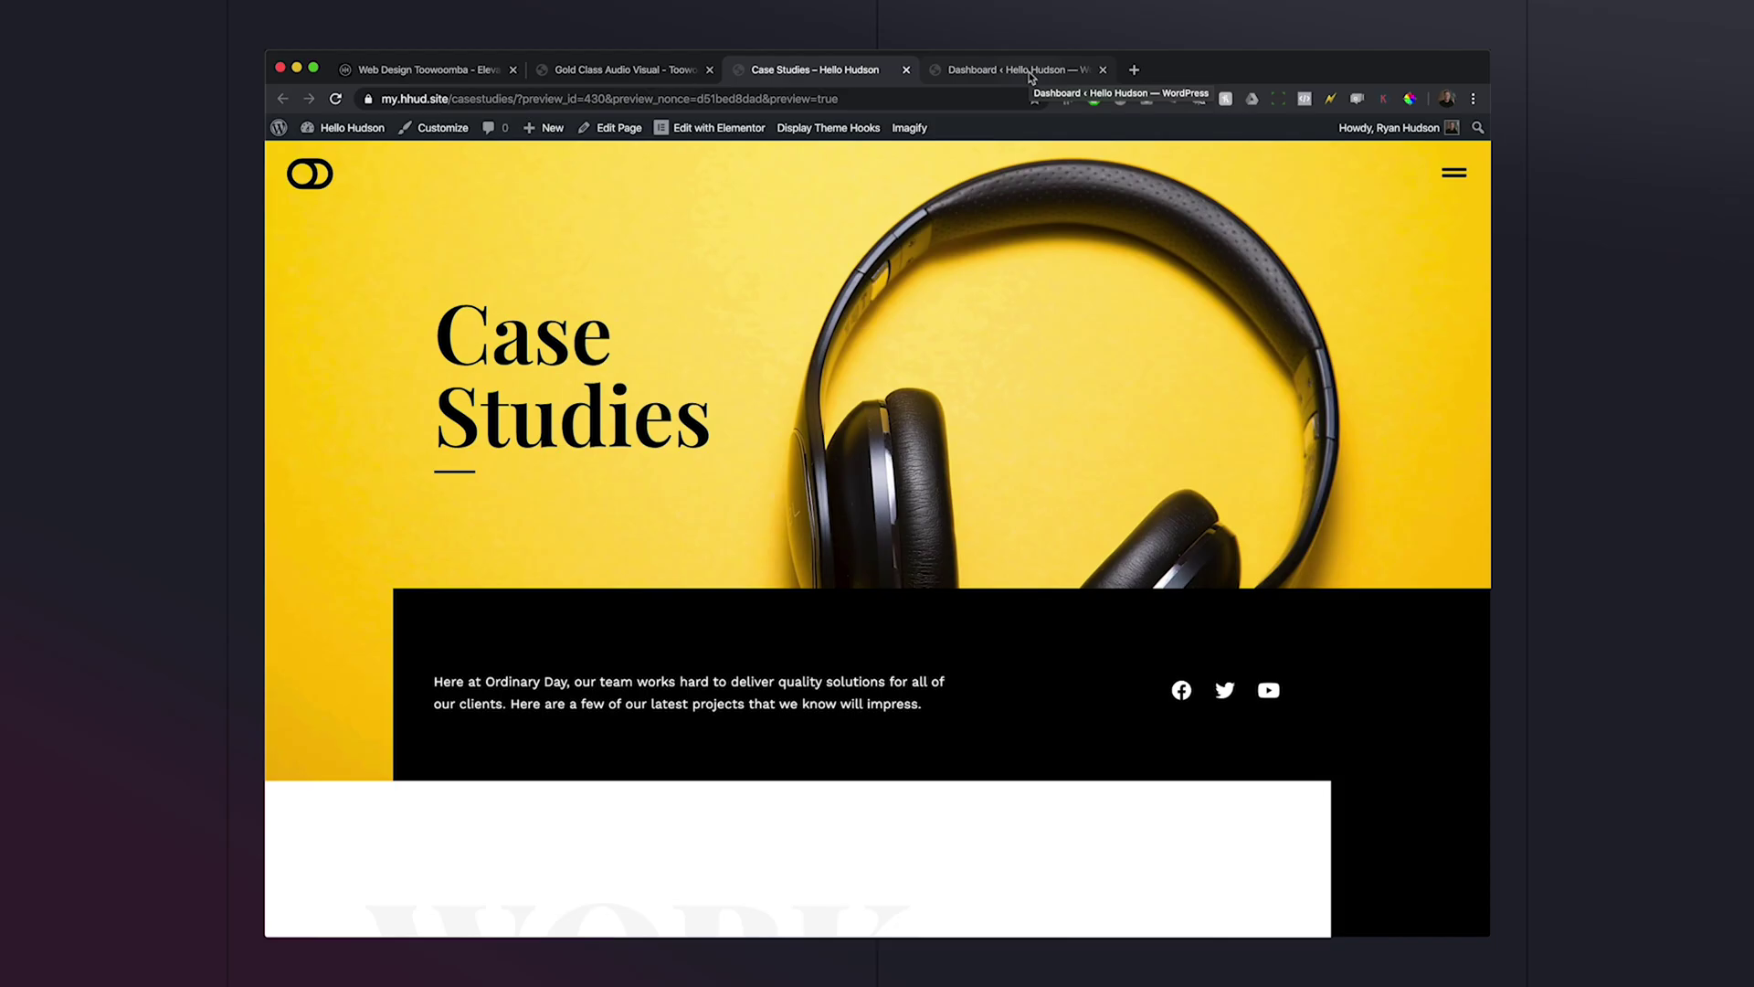
scroll(1112, 300, "down", 15)
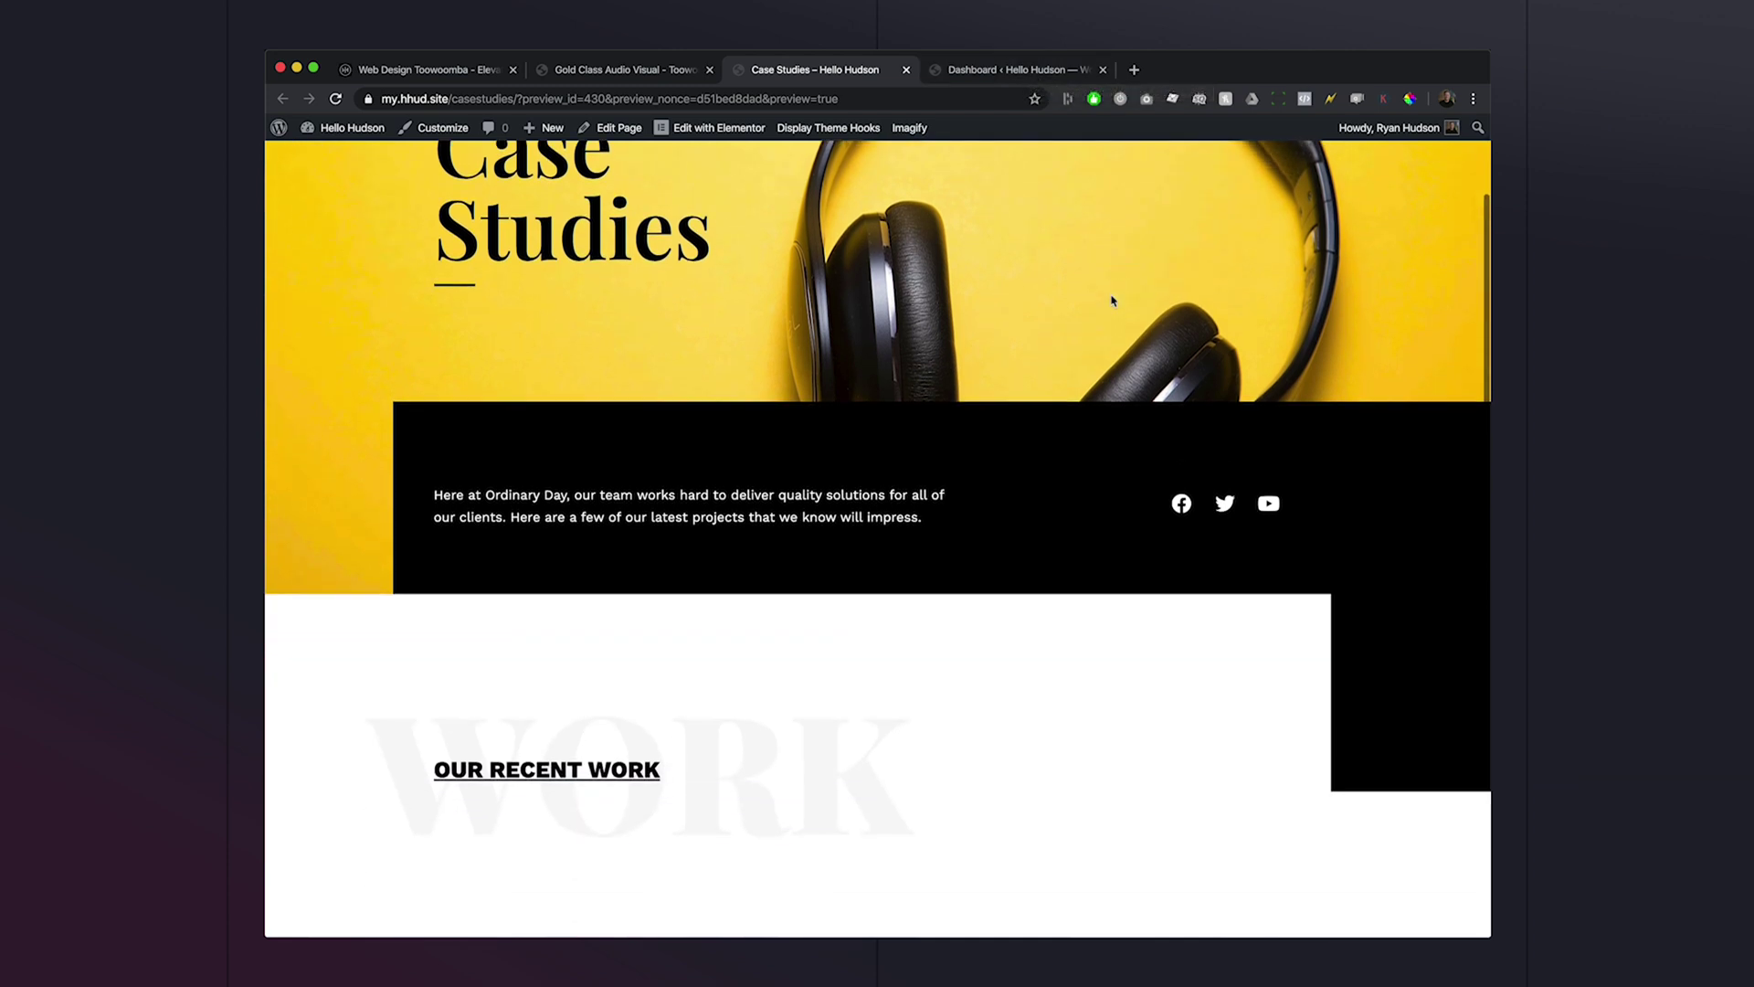
scroll(1112, 301, "up", 5)
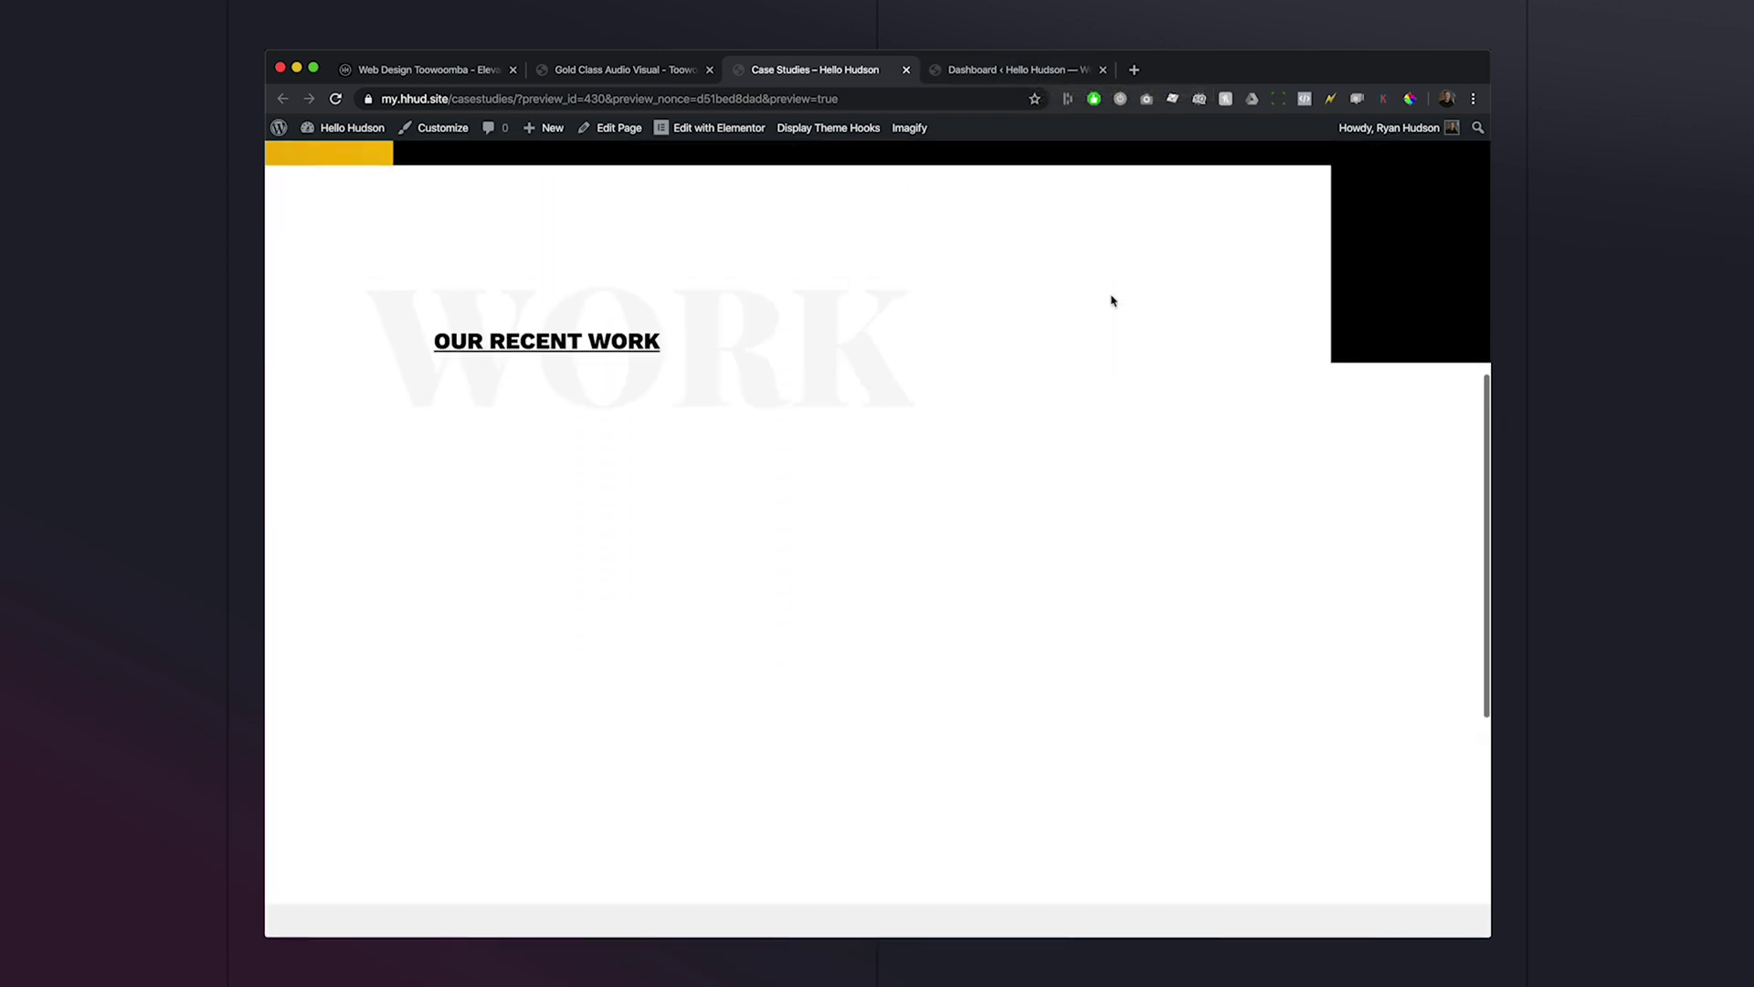
Switch to the WordPress dashboard and open the "Lights. Camera. Action." case study to review its content and featured image.
left_click(1020, 73)
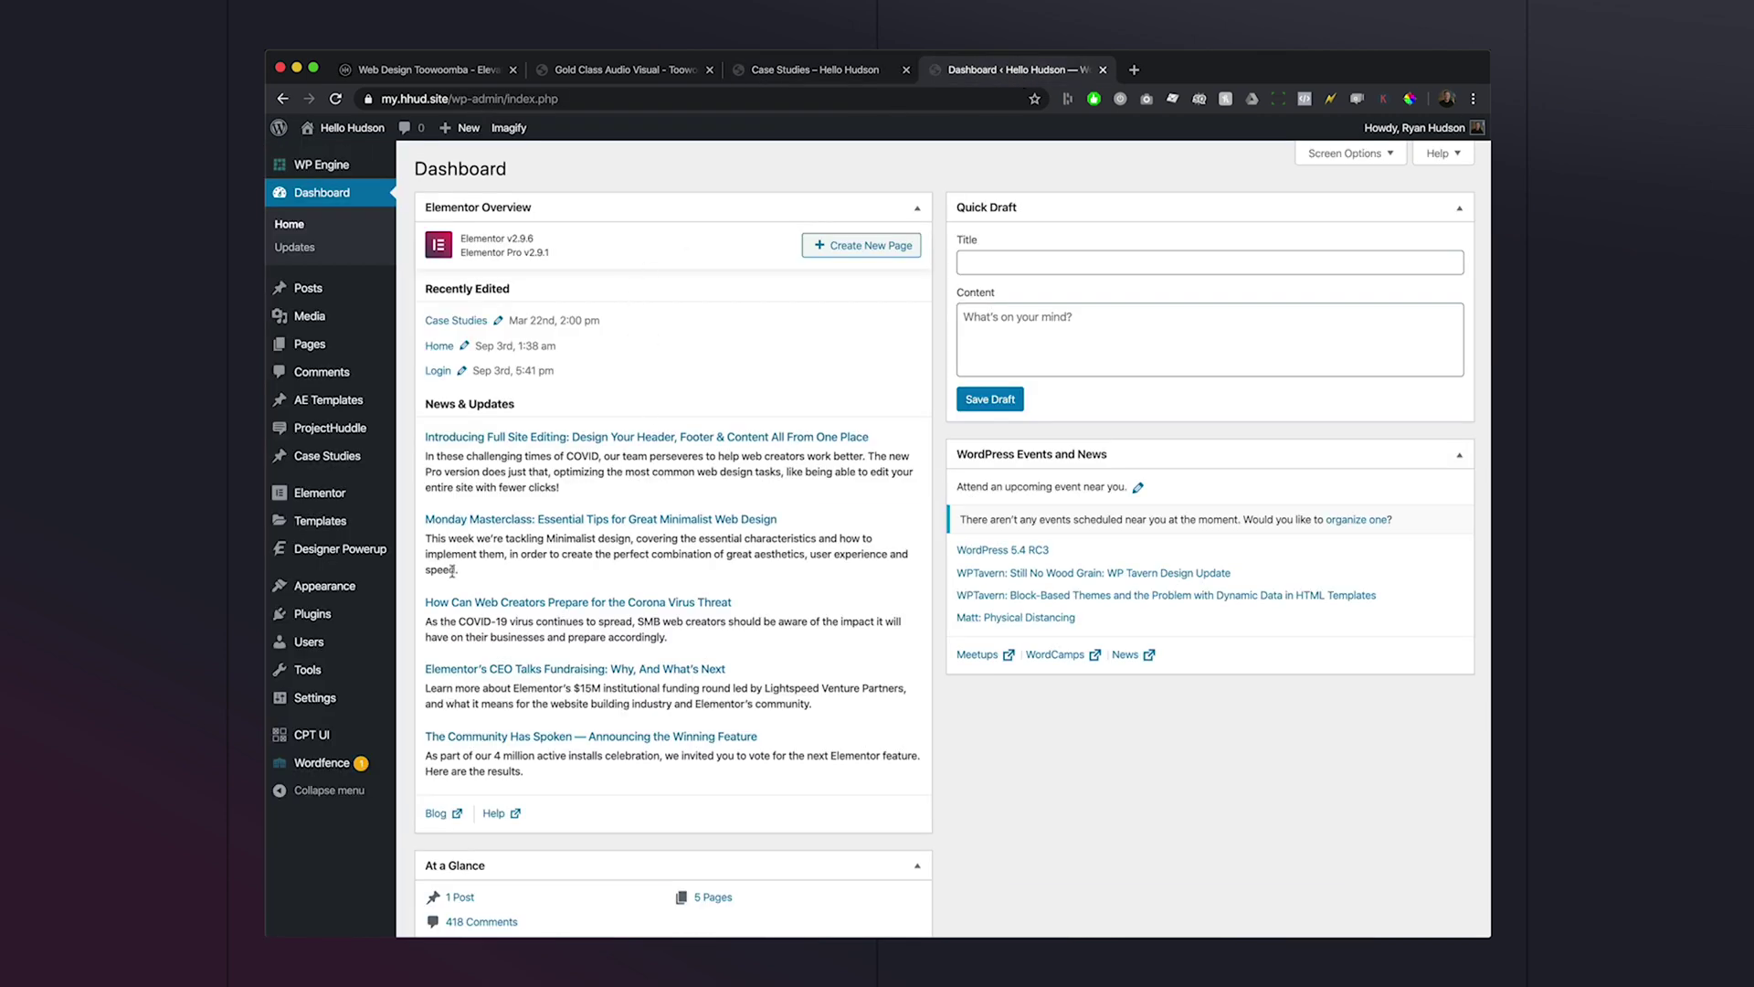
mouse_move(334, 457)
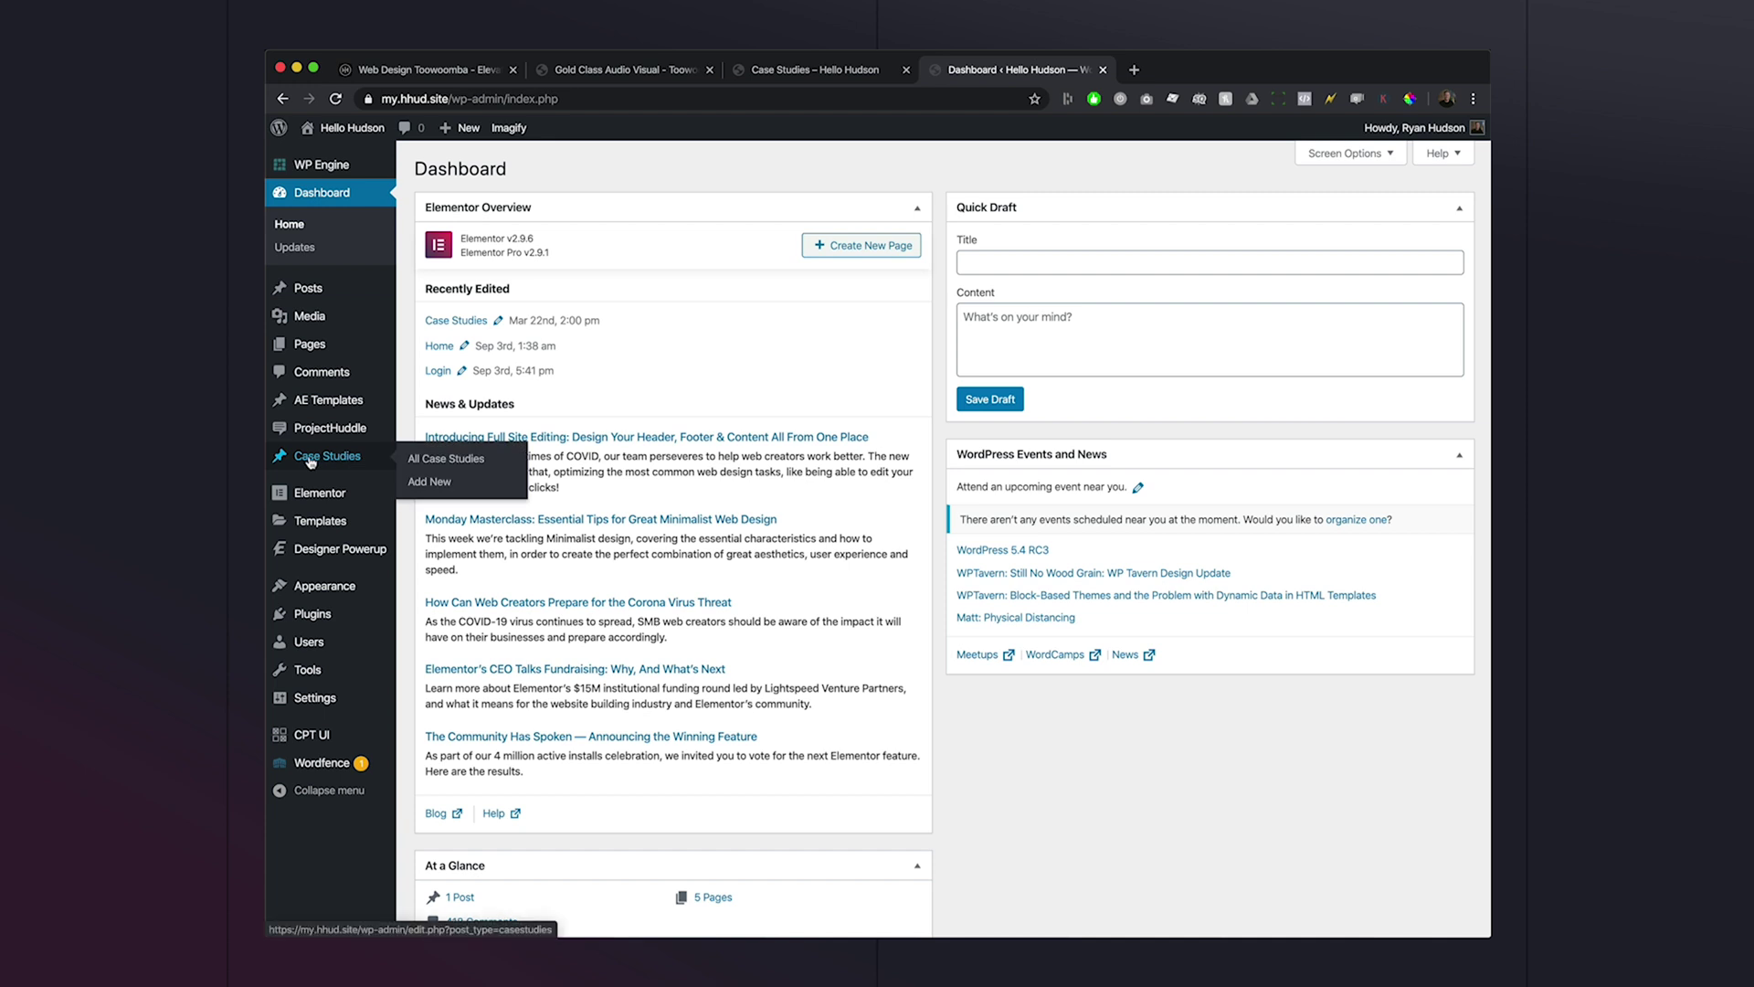
left_click(311, 462)
left_click(494, 437)
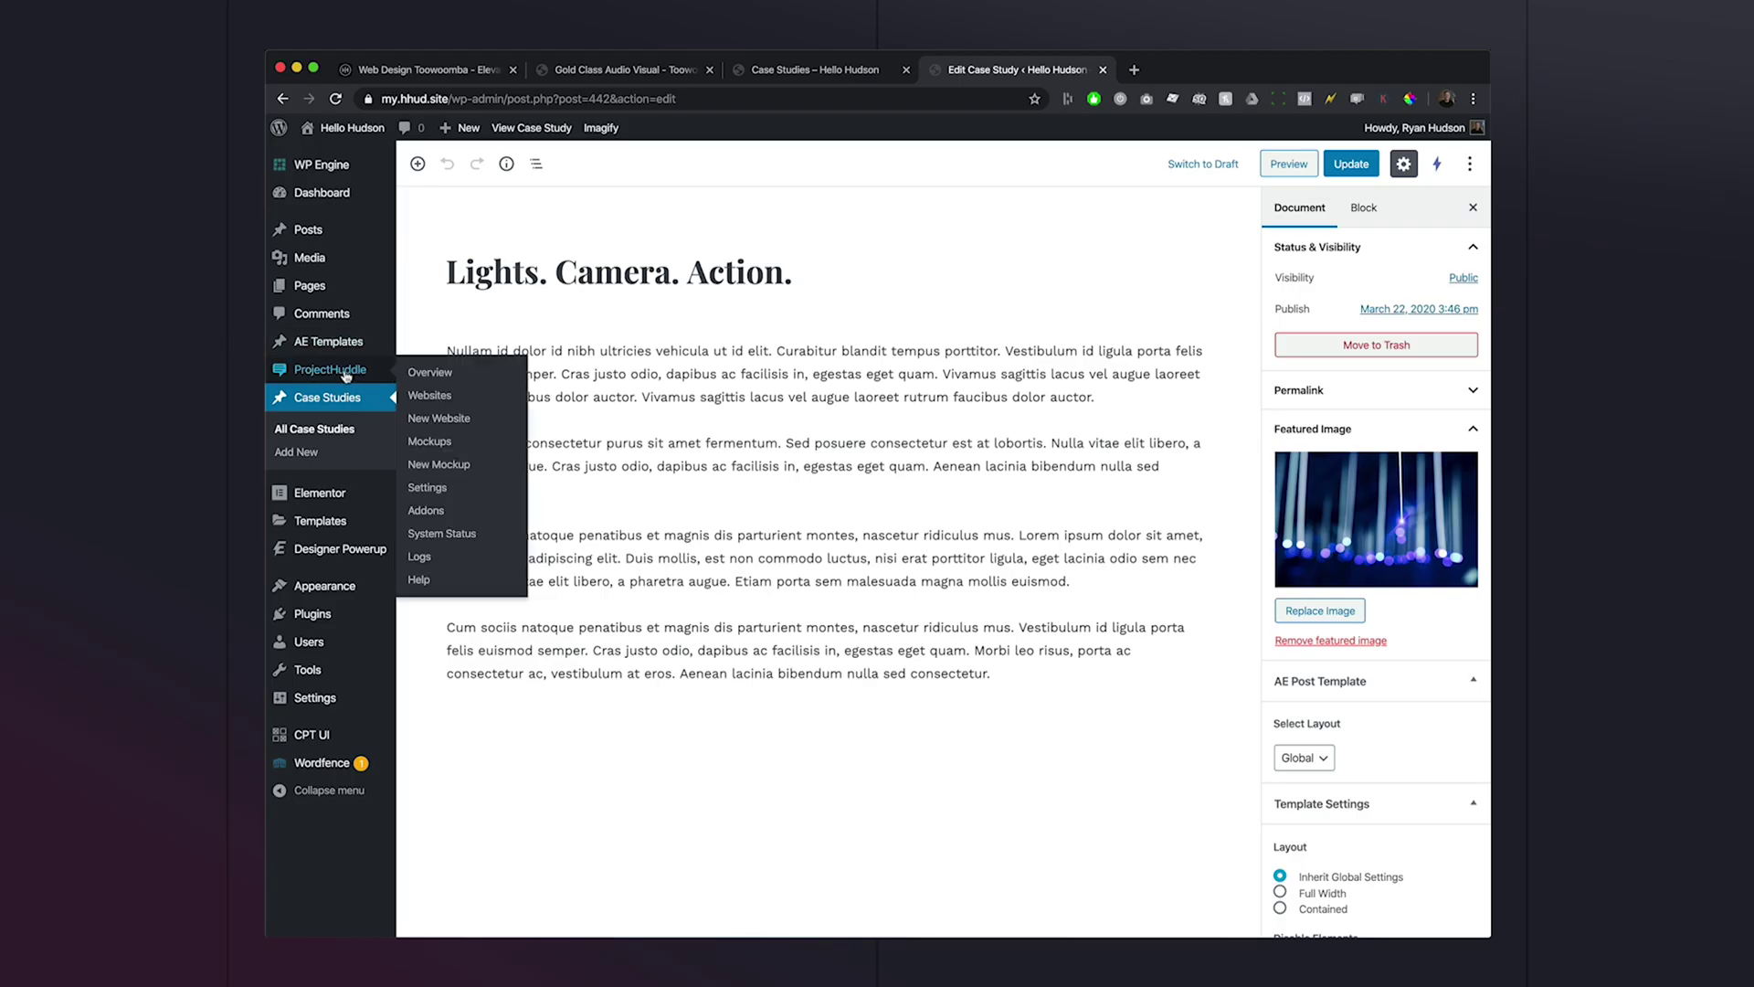
Create an AE template titled "Case Study Block - Odd" with render mode Block Layout and preview post "Lights. Camera. Action.".
mouse_move(353, 339)
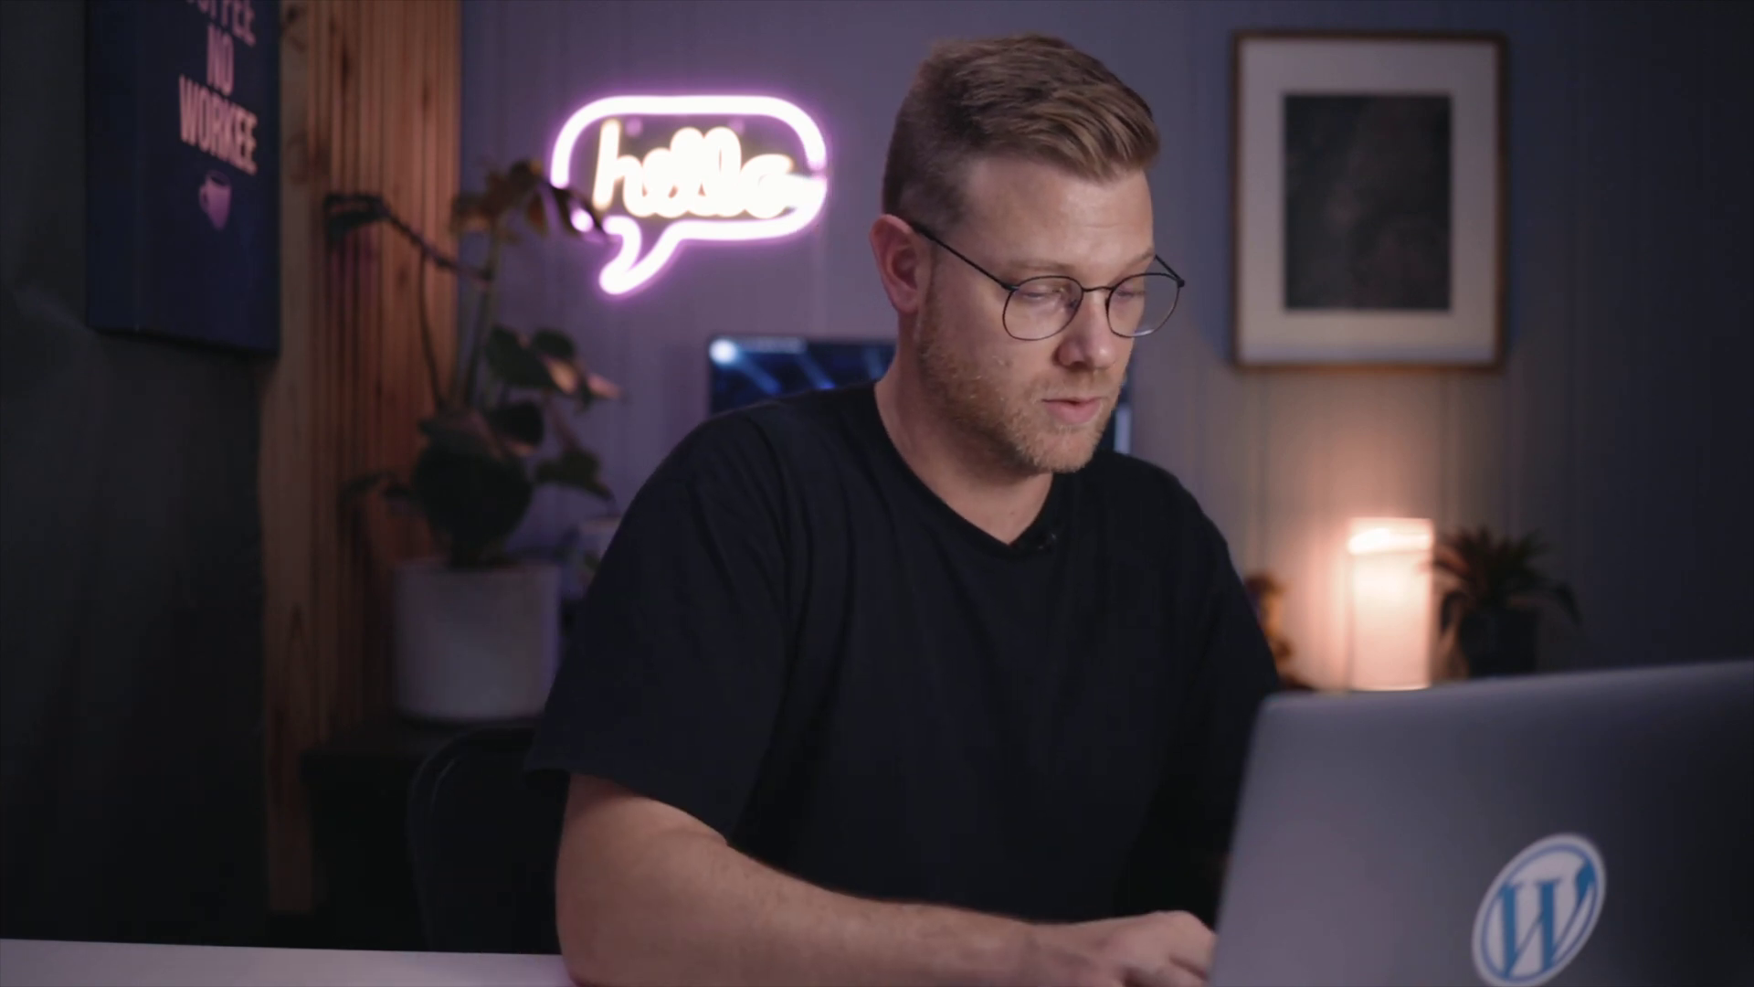
type("Case Study Block - Odd")
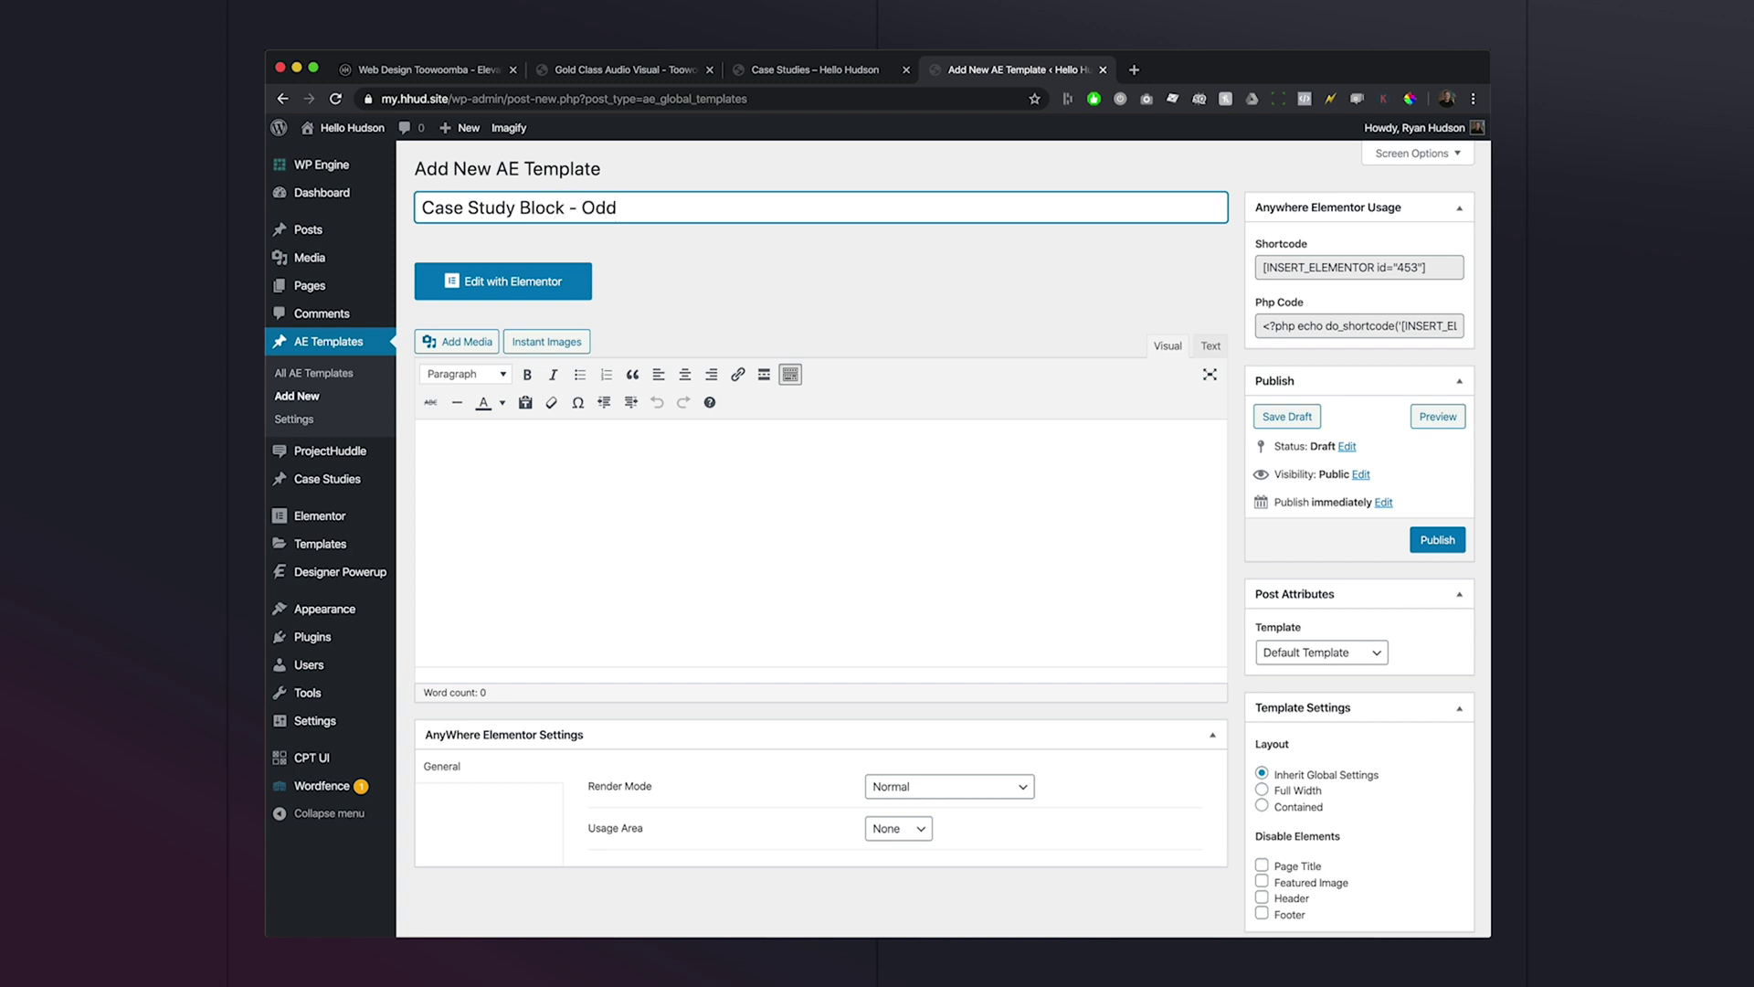
left_click(995, 794)
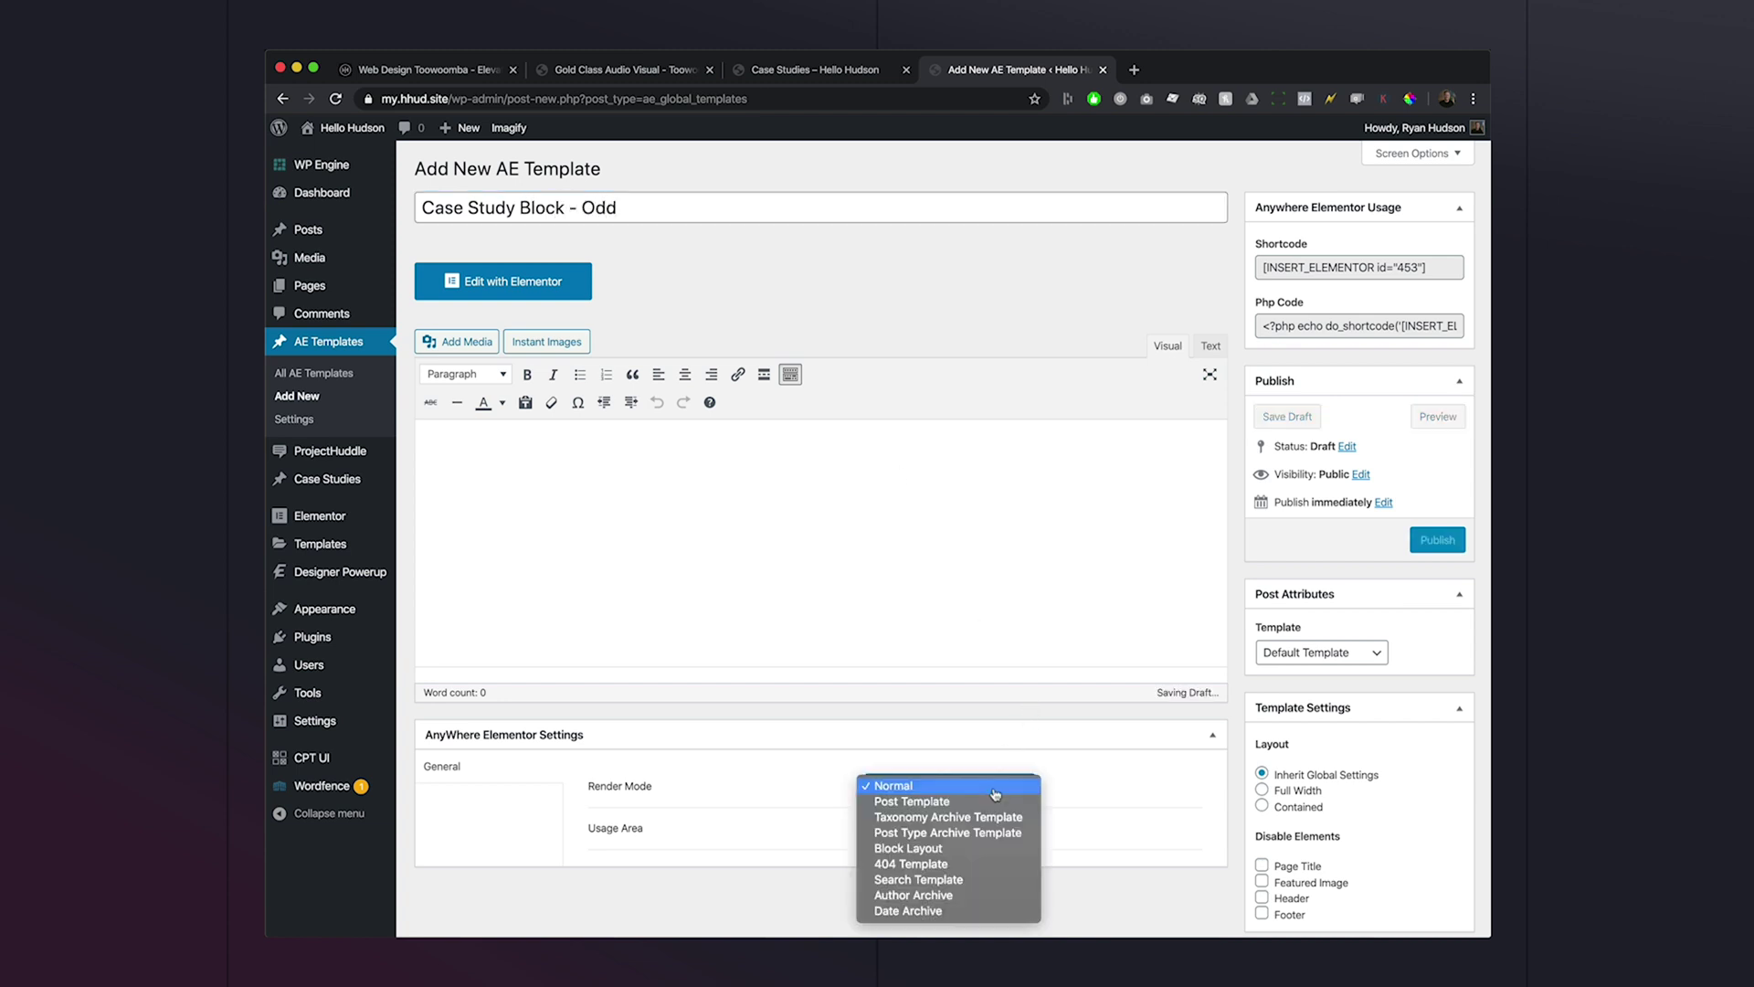
left_click(953, 849)
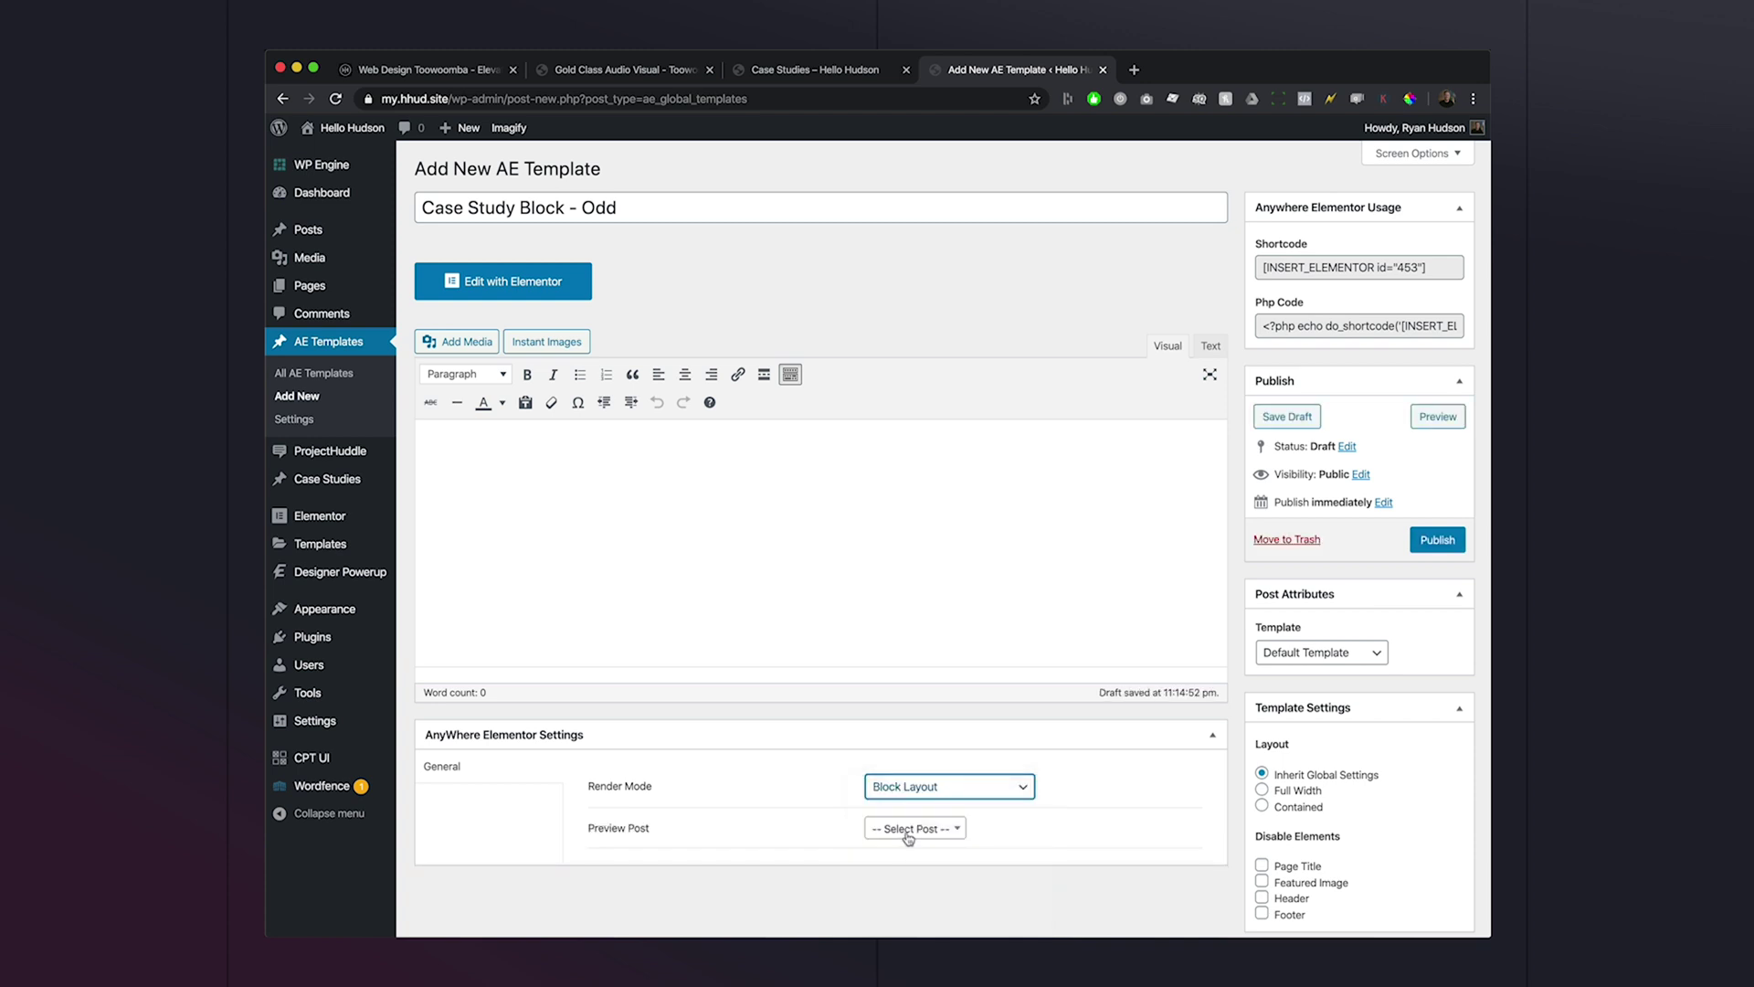
left_click(908, 833)
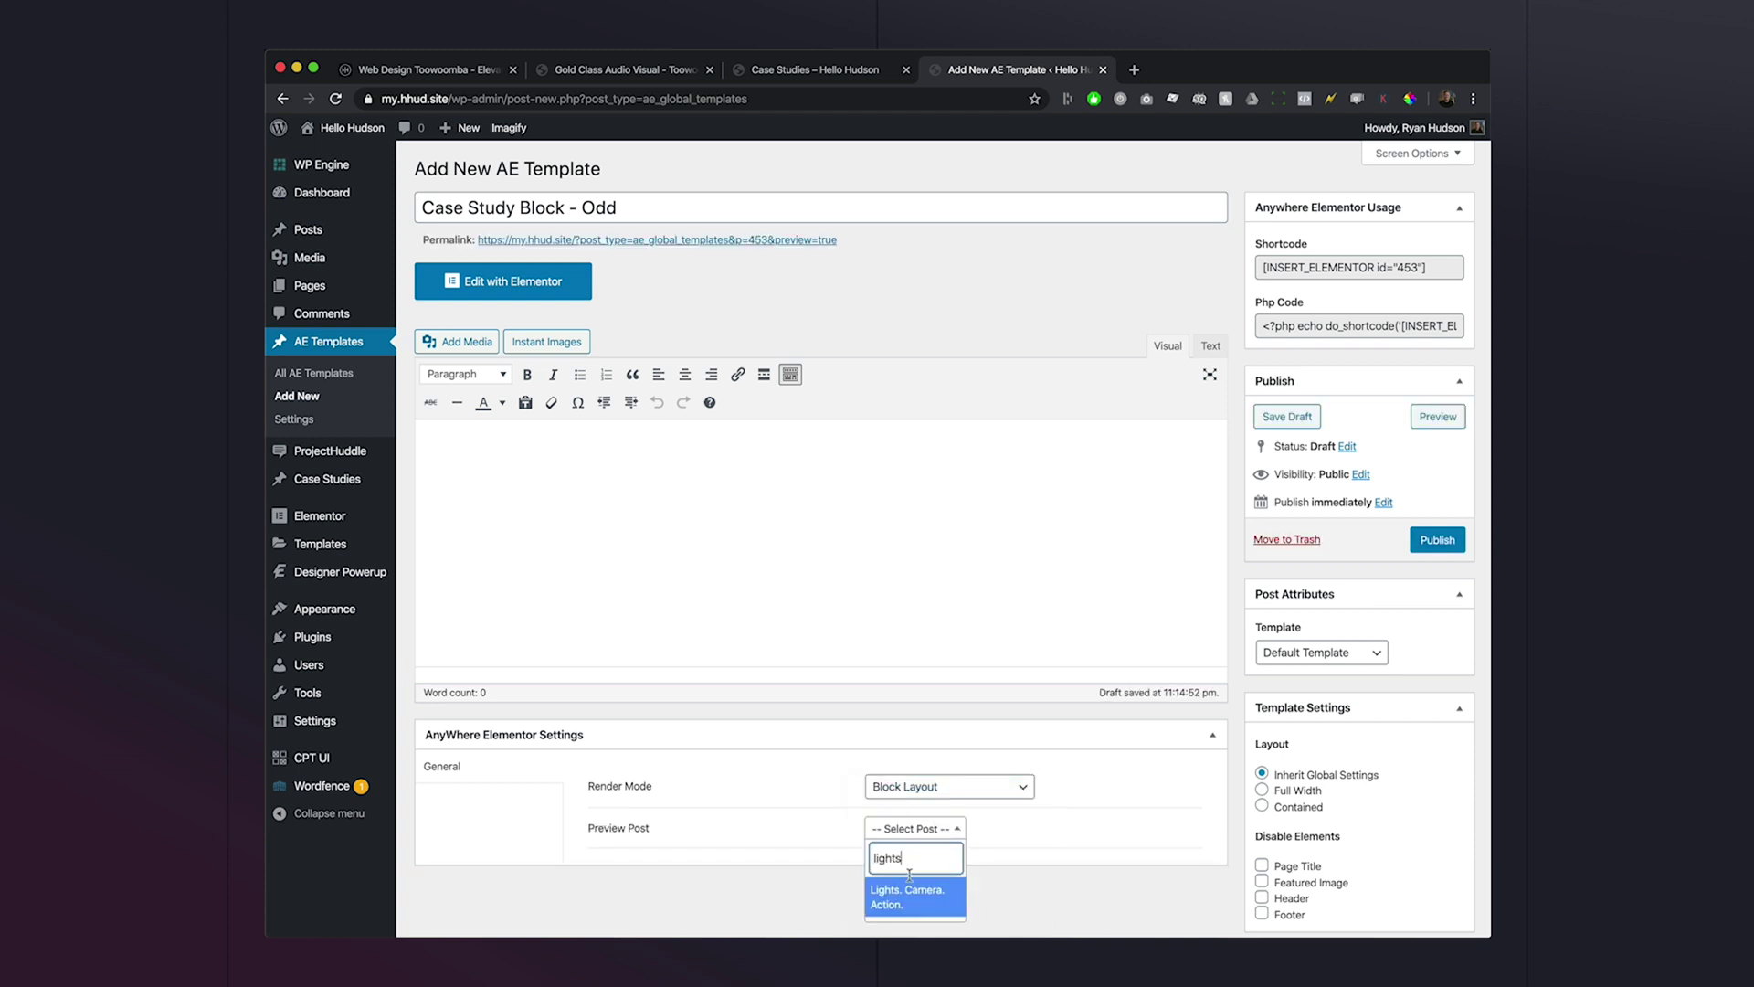
left_click(901, 898)
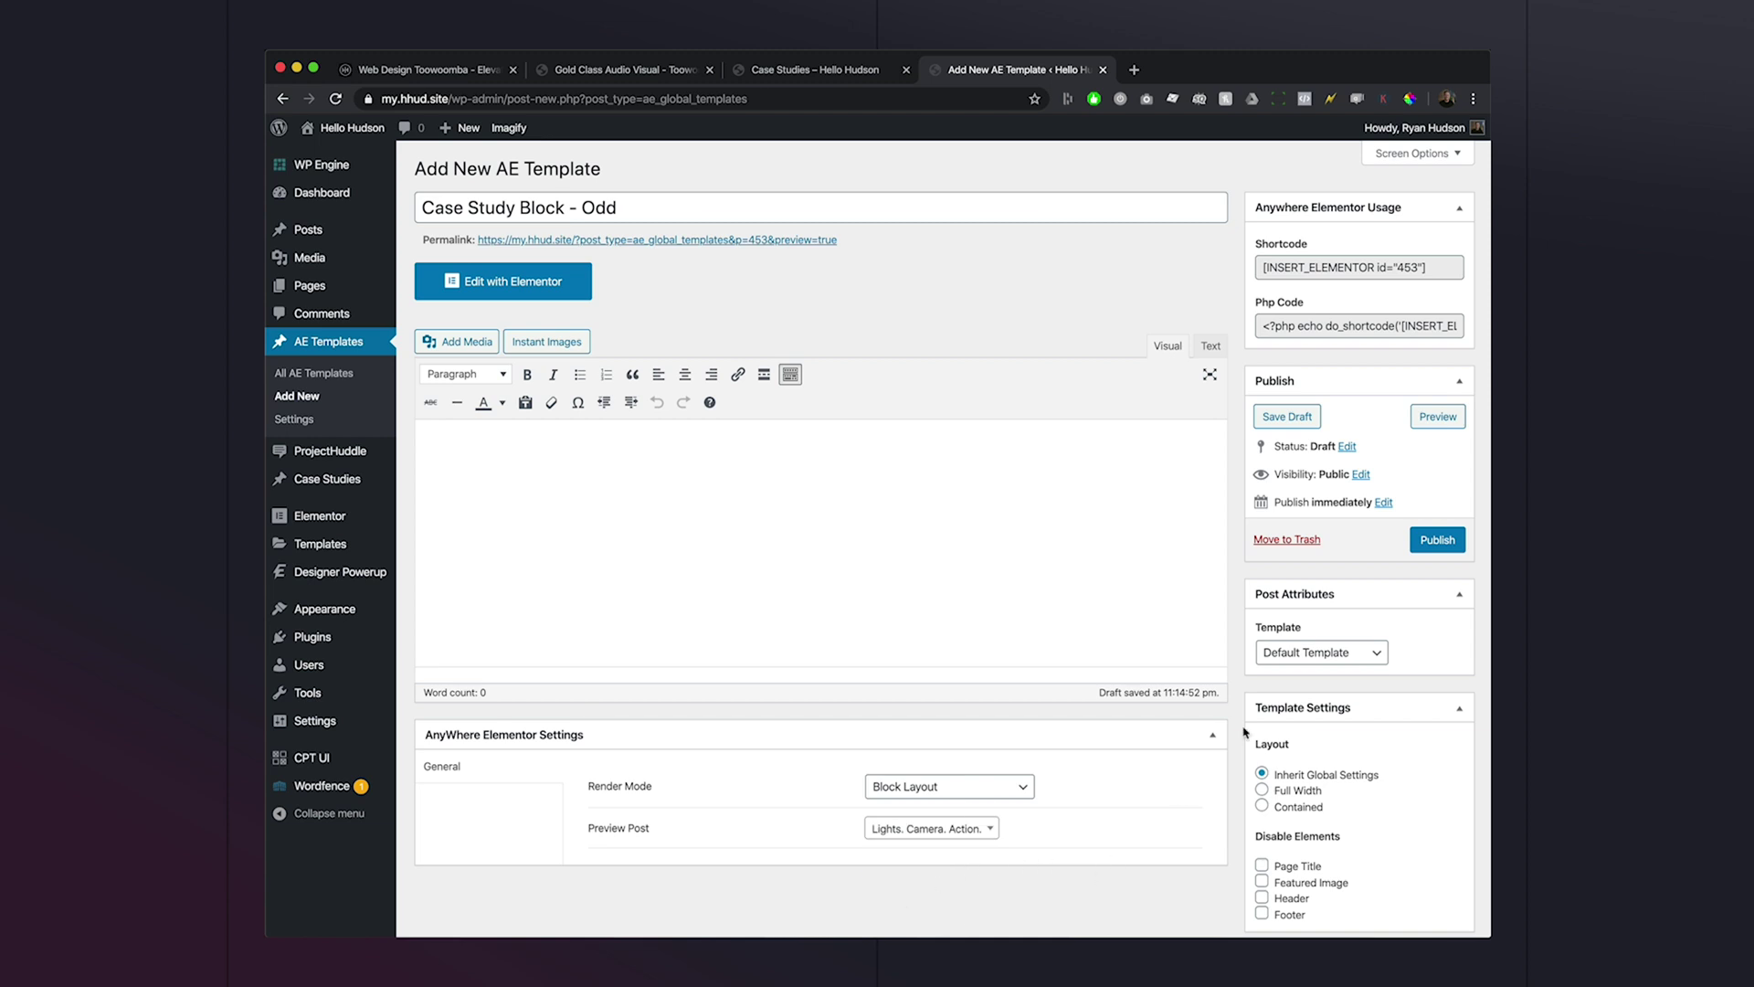
Set the page template to Elementor Canvas and publish the AE template.
left_click(1318, 668)
left_click(1315, 668)
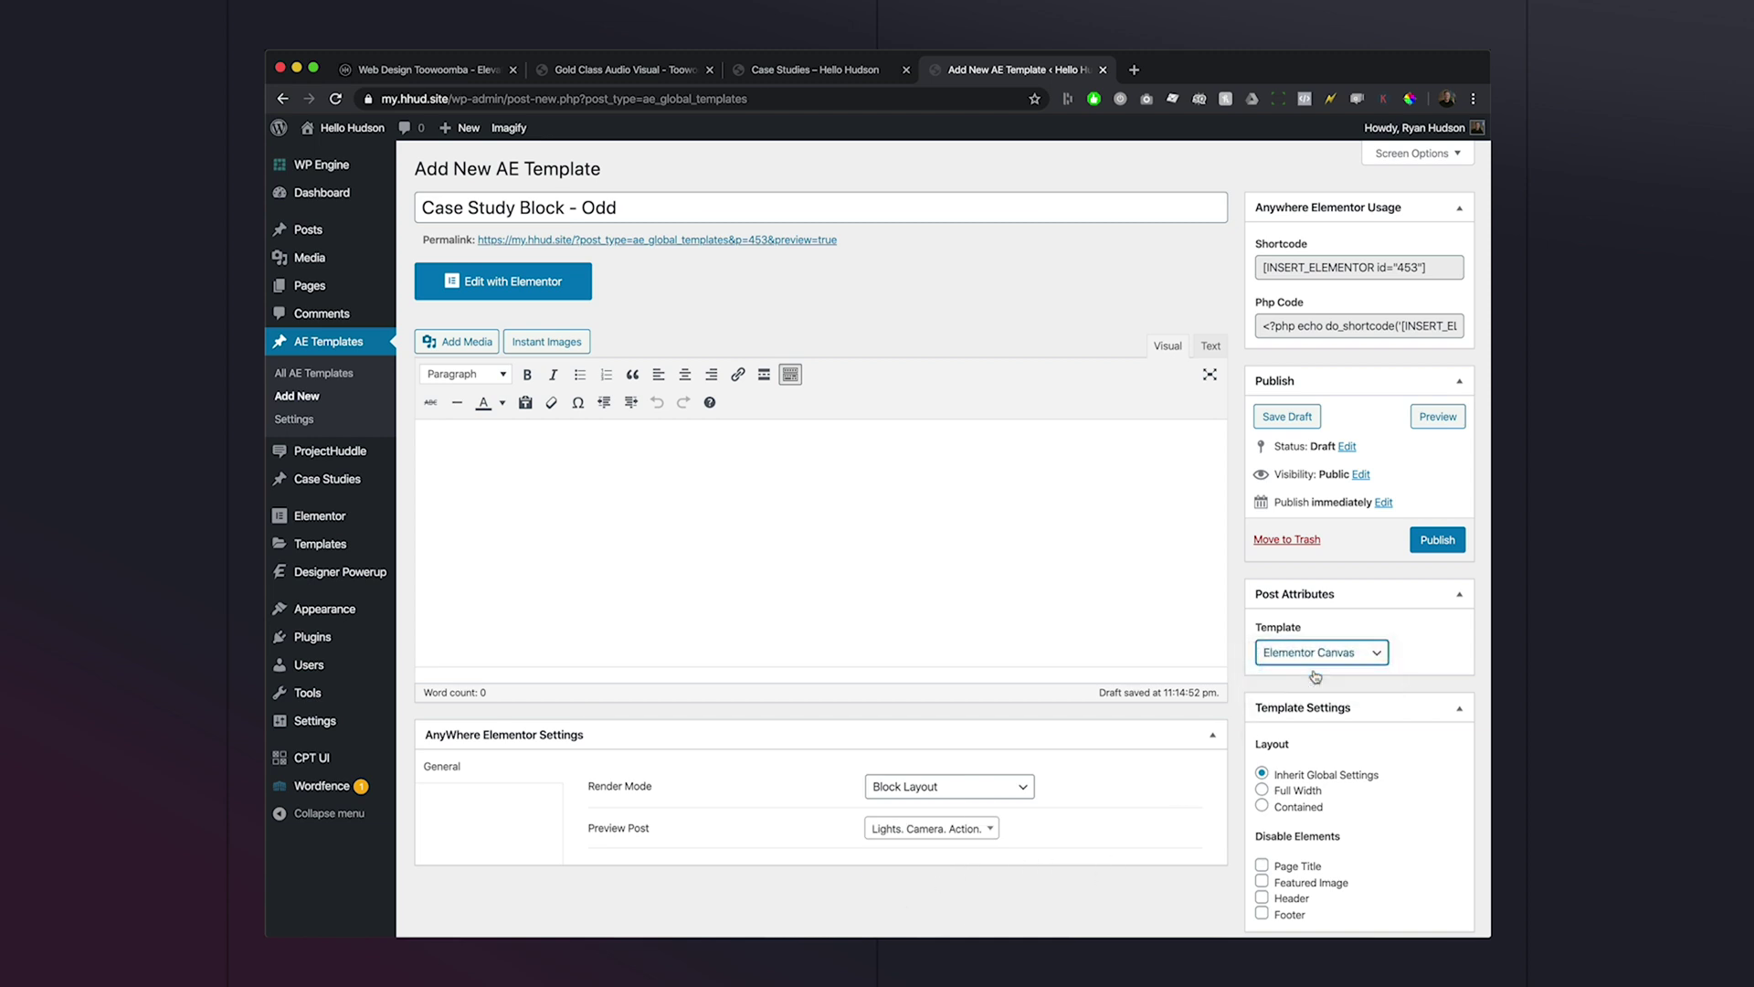
left_click(1438, 541)
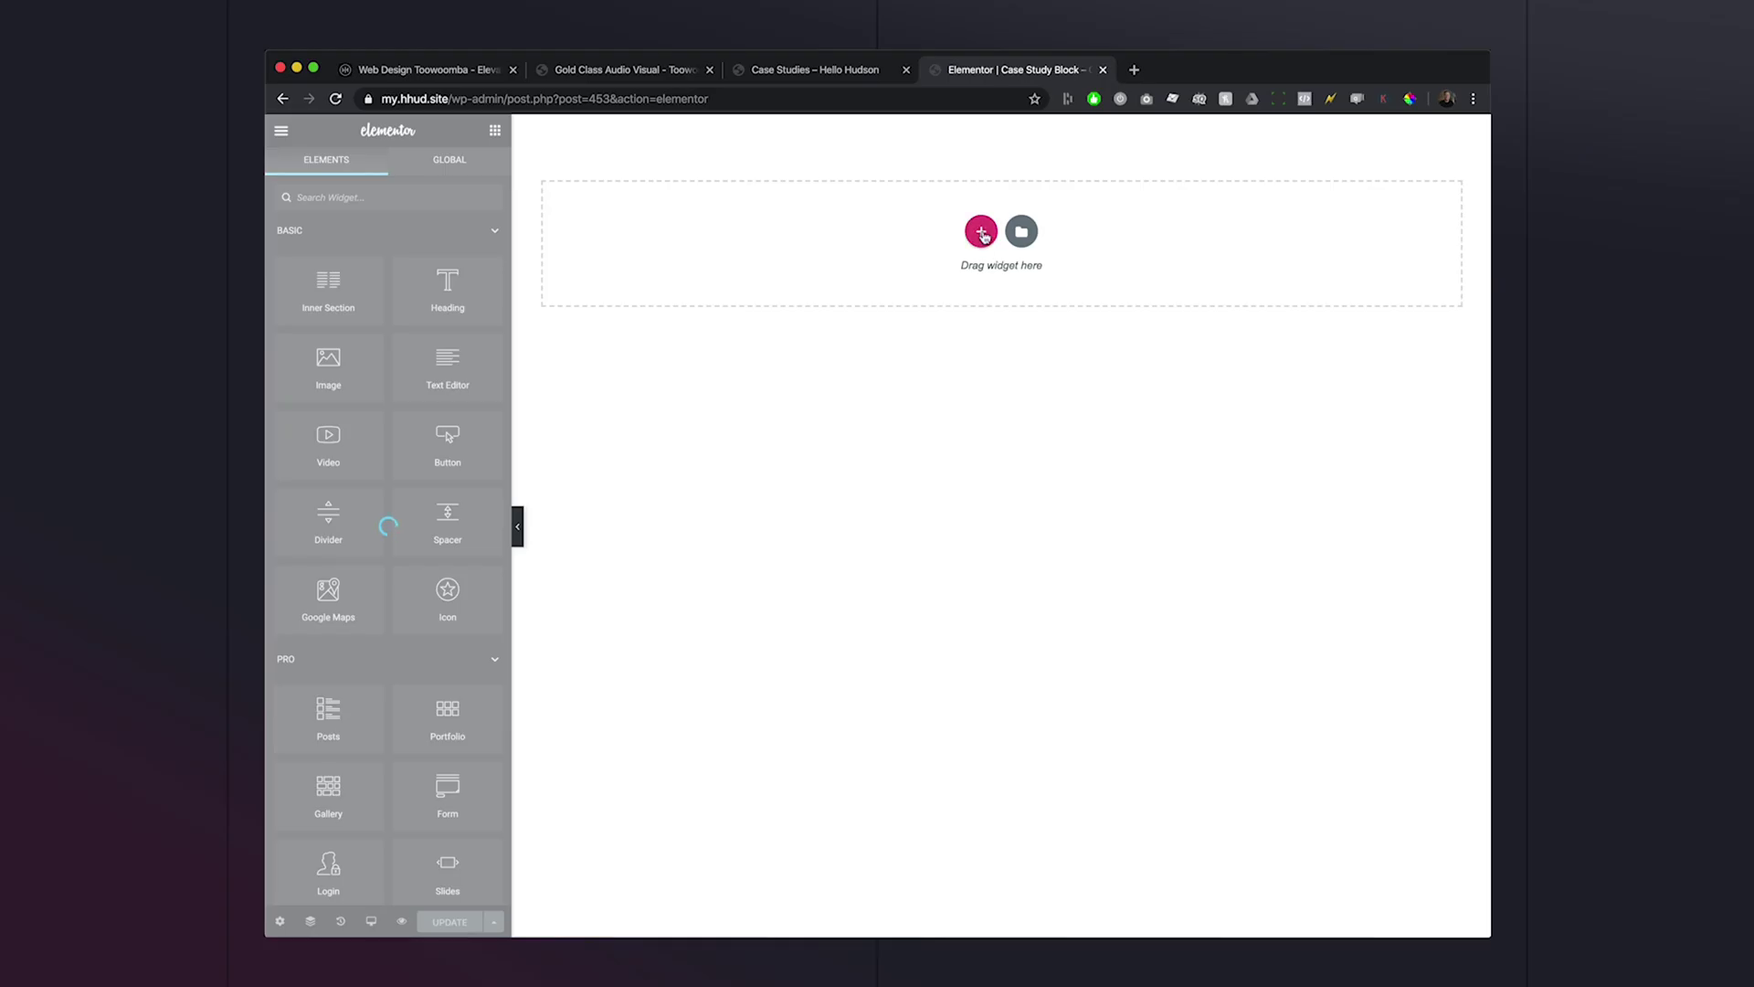
Add a section with two equal columns and set its content width to Full Width.
left_click(982, 235)
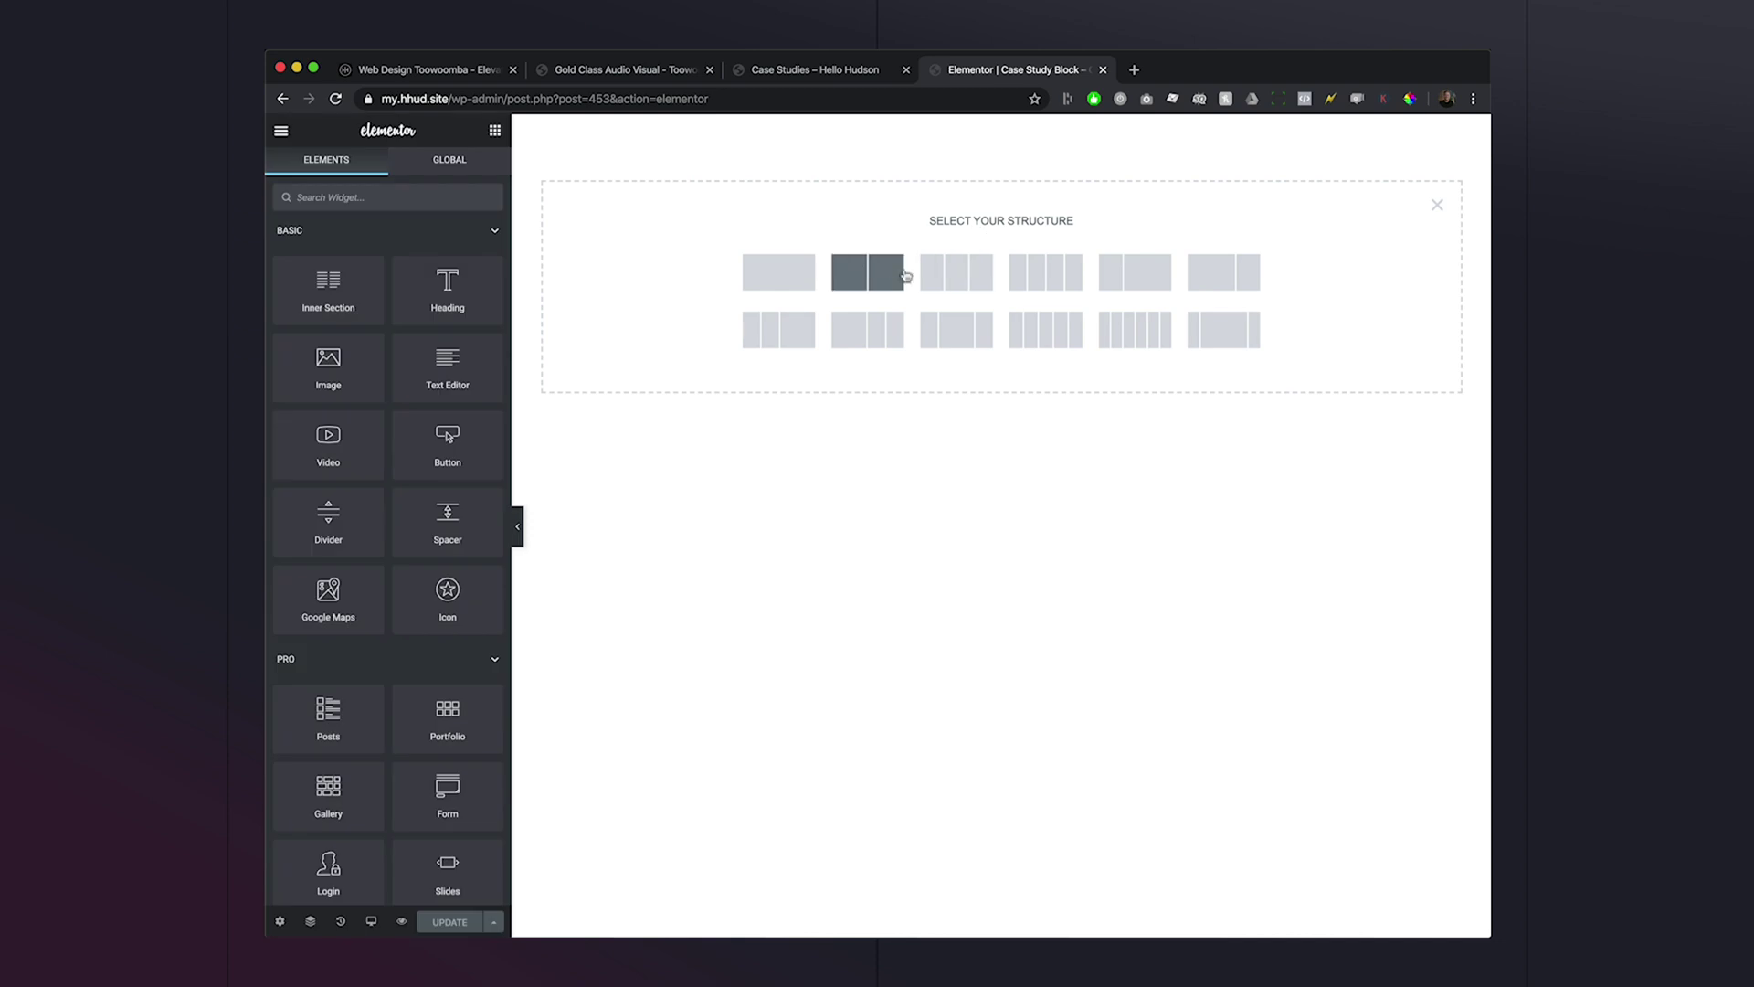
left_click(891, 275)
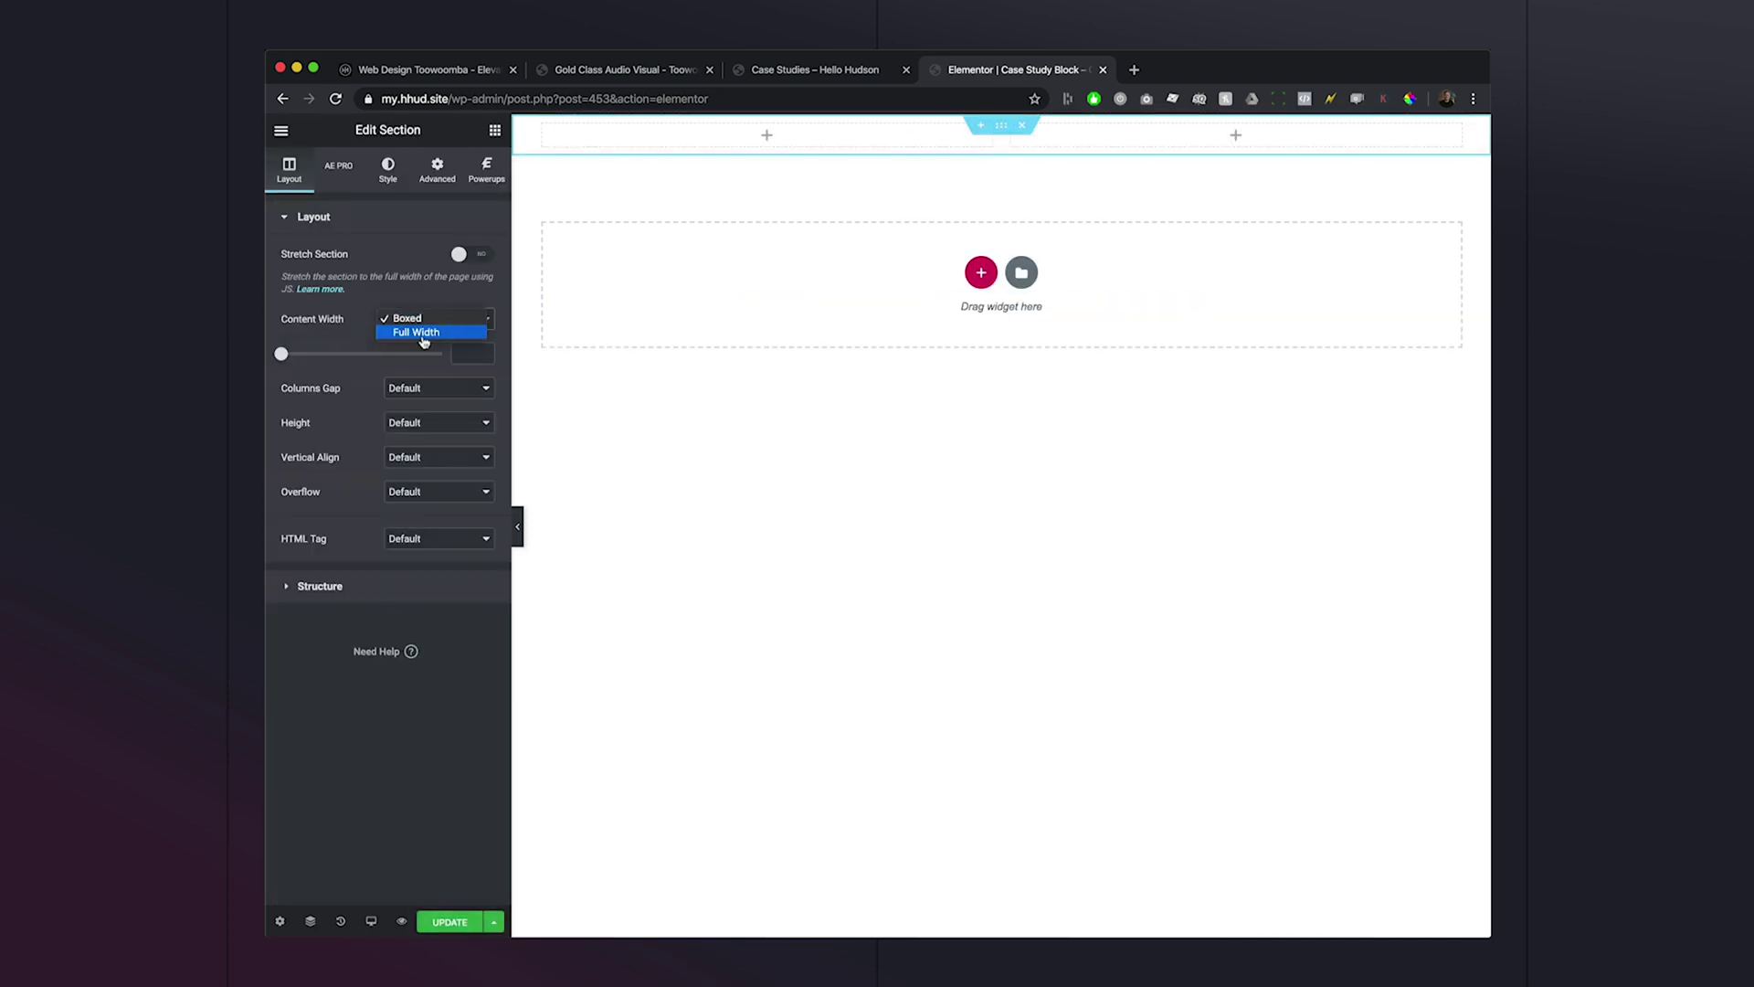
left_click(423, 334)
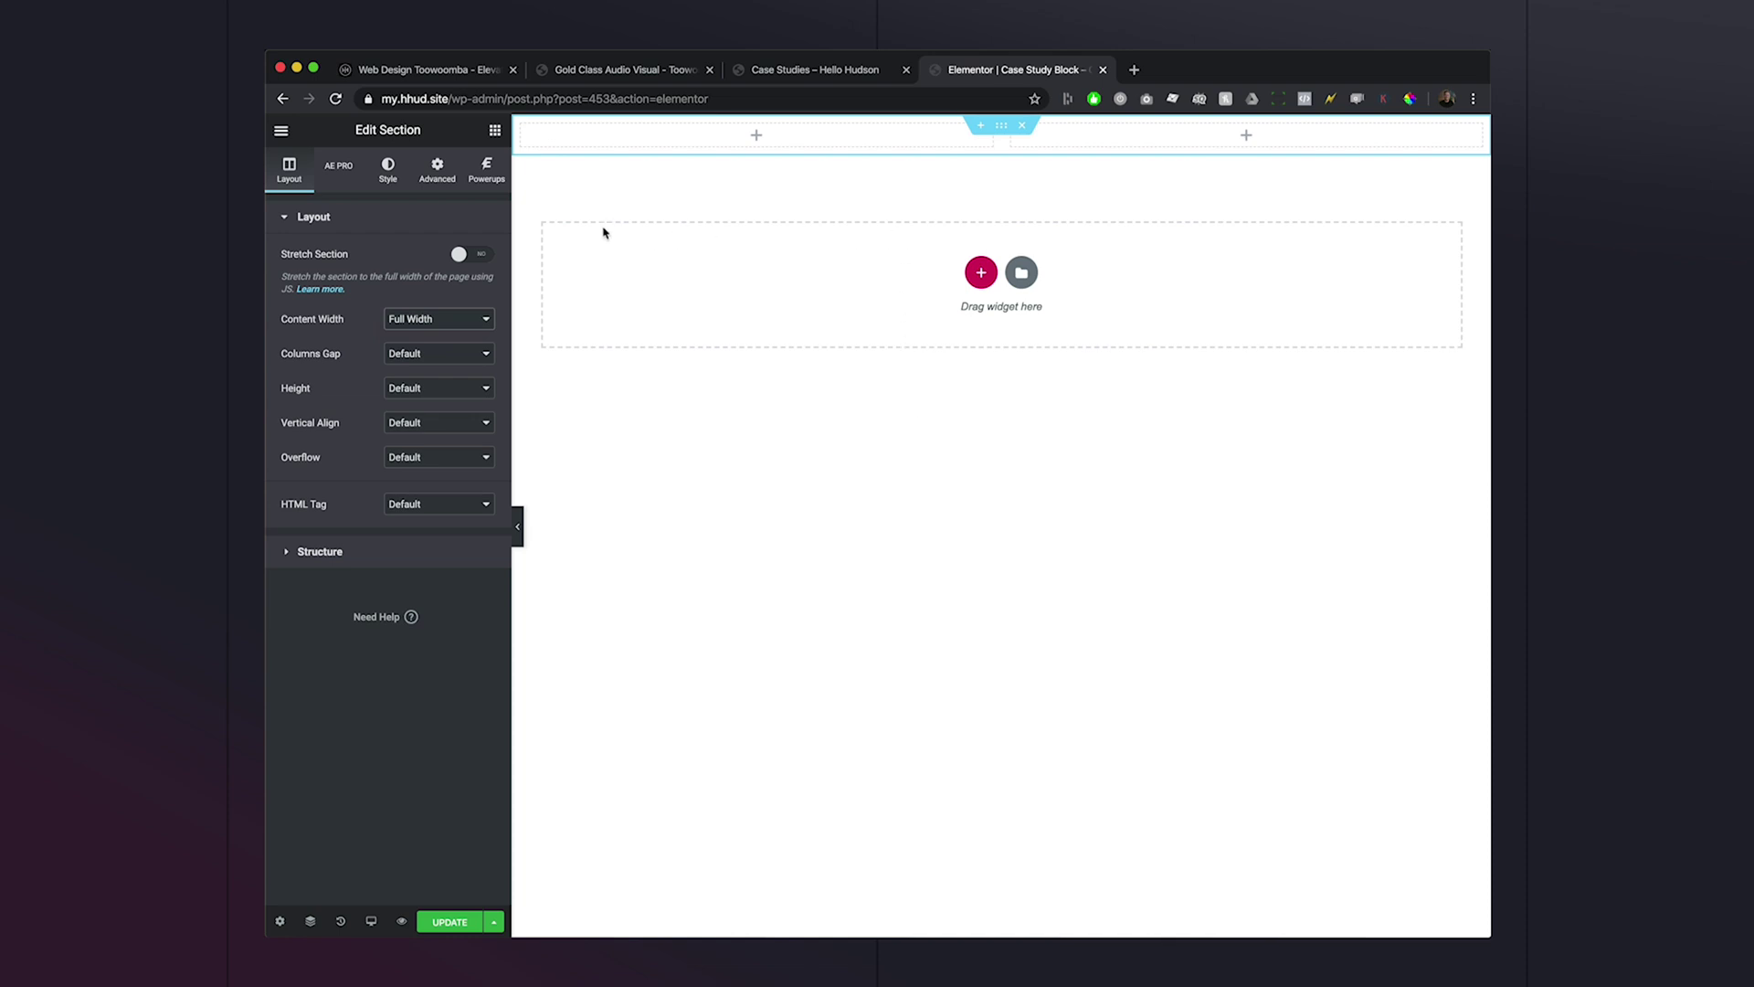
Show a dynamic background image from the post in the first column, with background position Center Center.
left_click(525, 129)
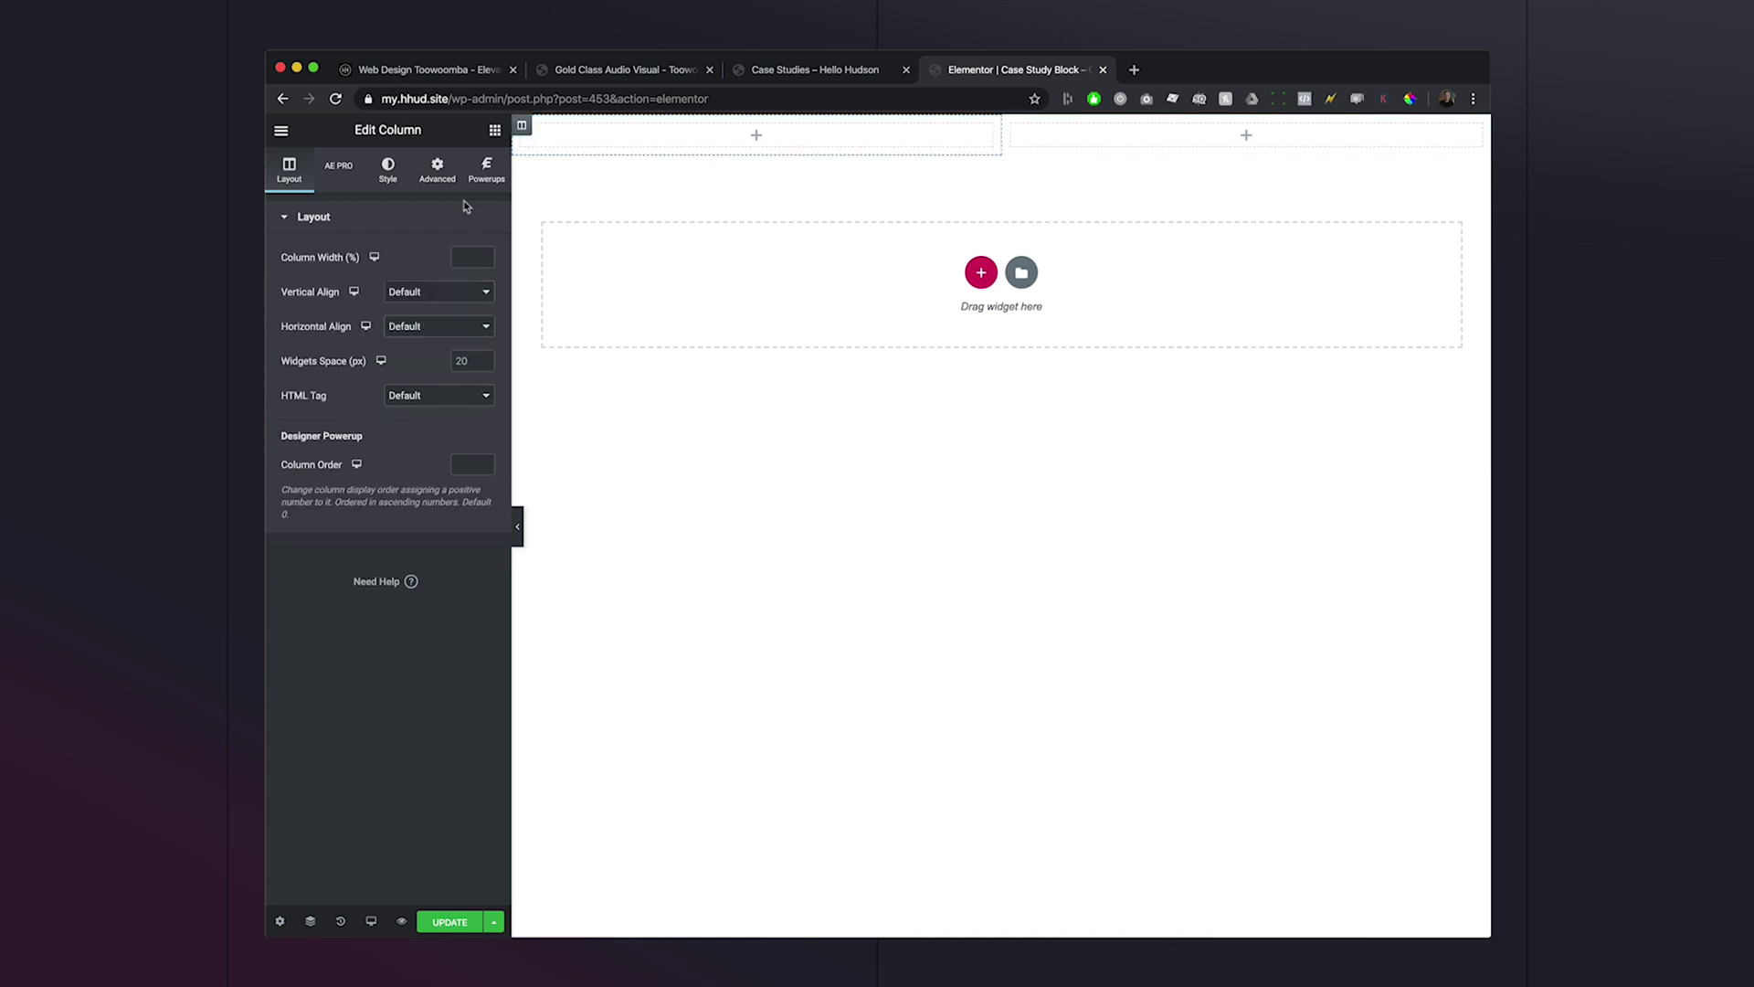
left_click(350, 179)
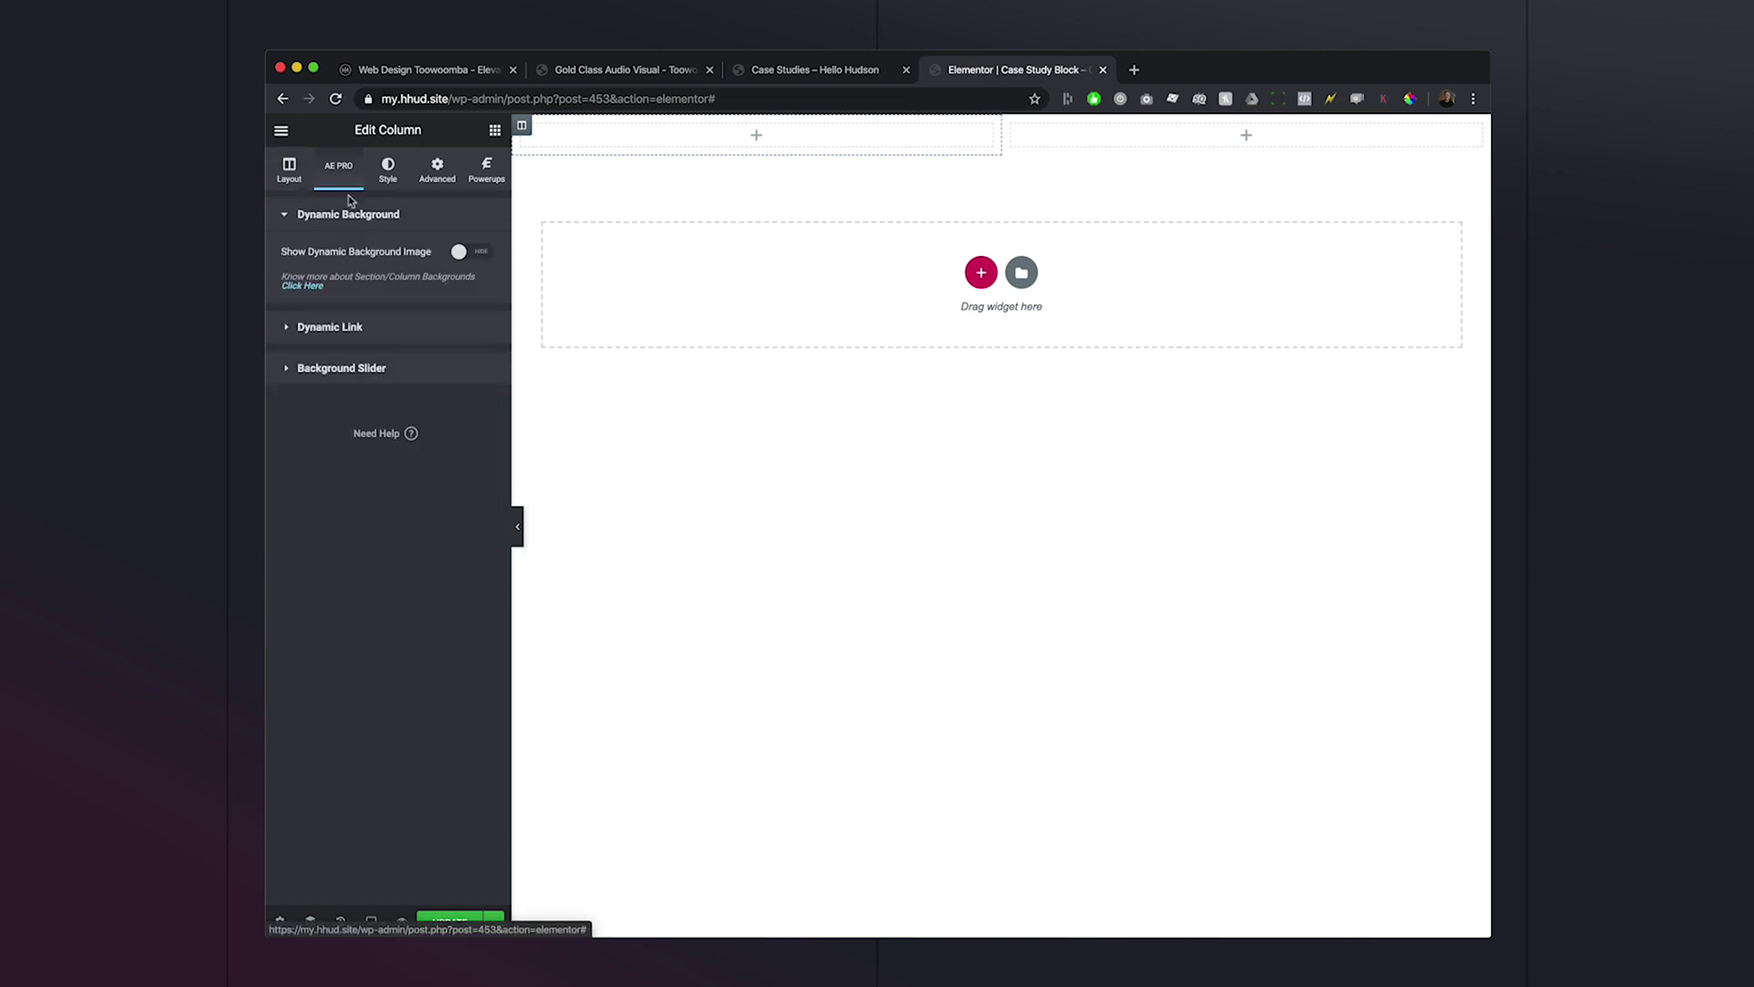
left_click(475, 252)
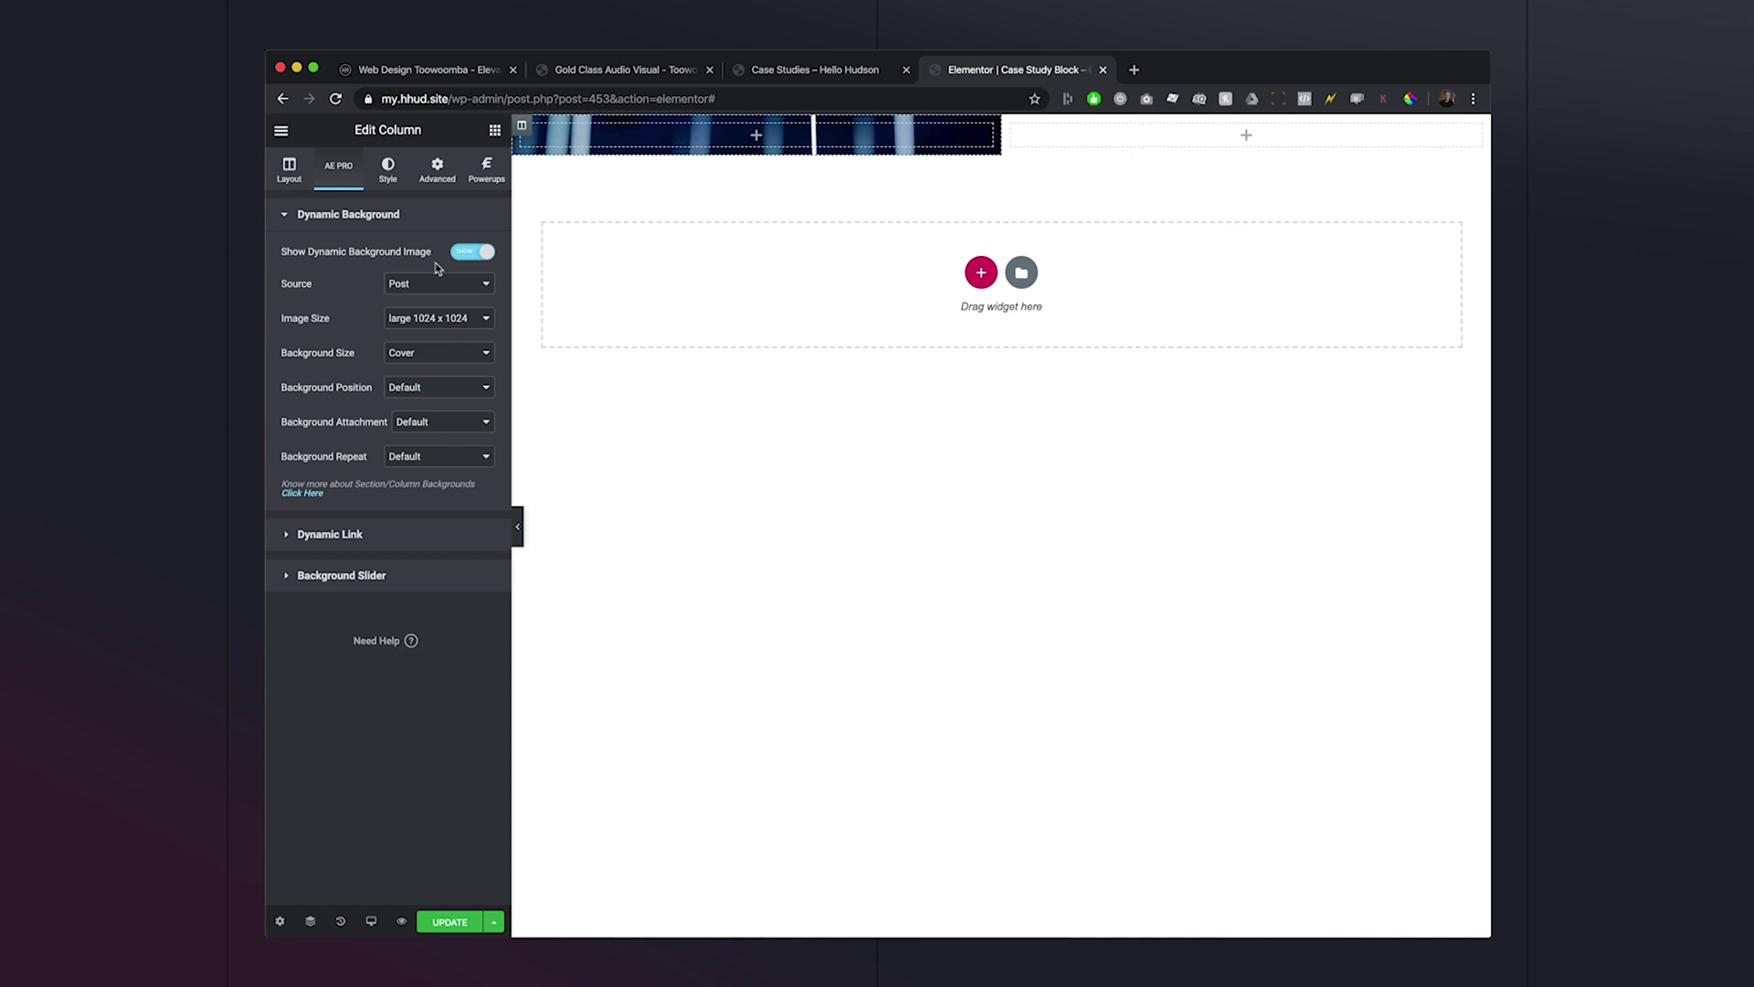
left_click(442, 390)
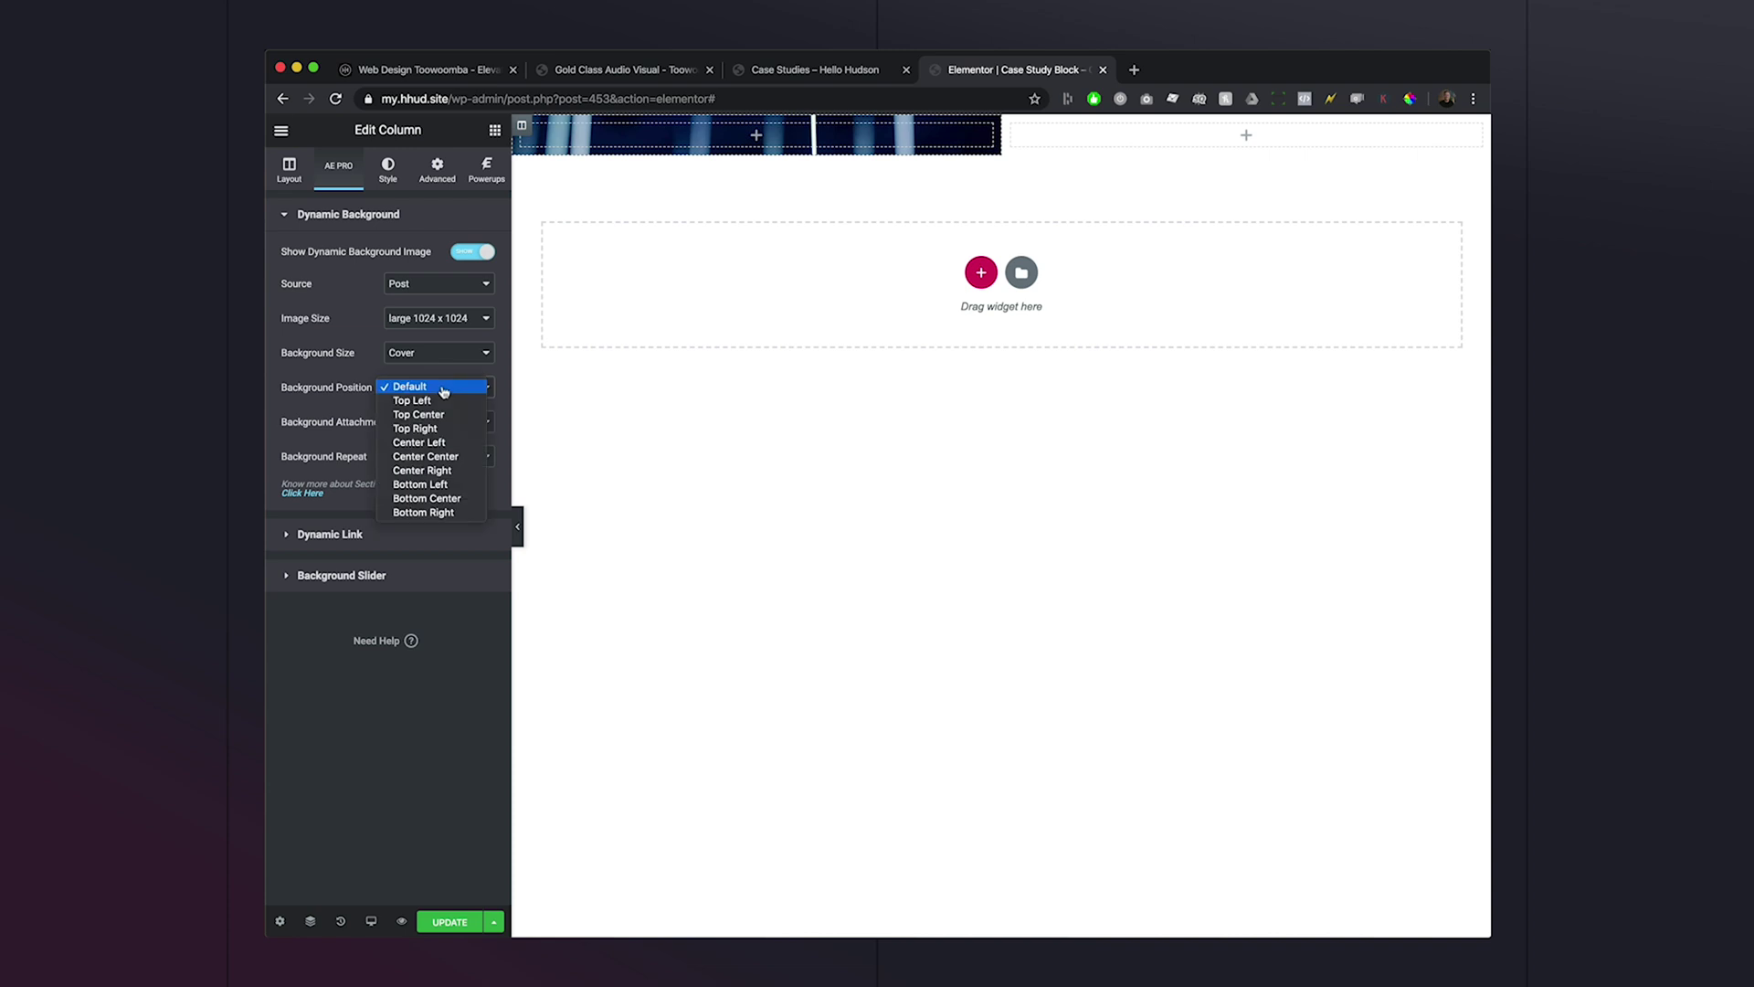
left_click(460, 457)
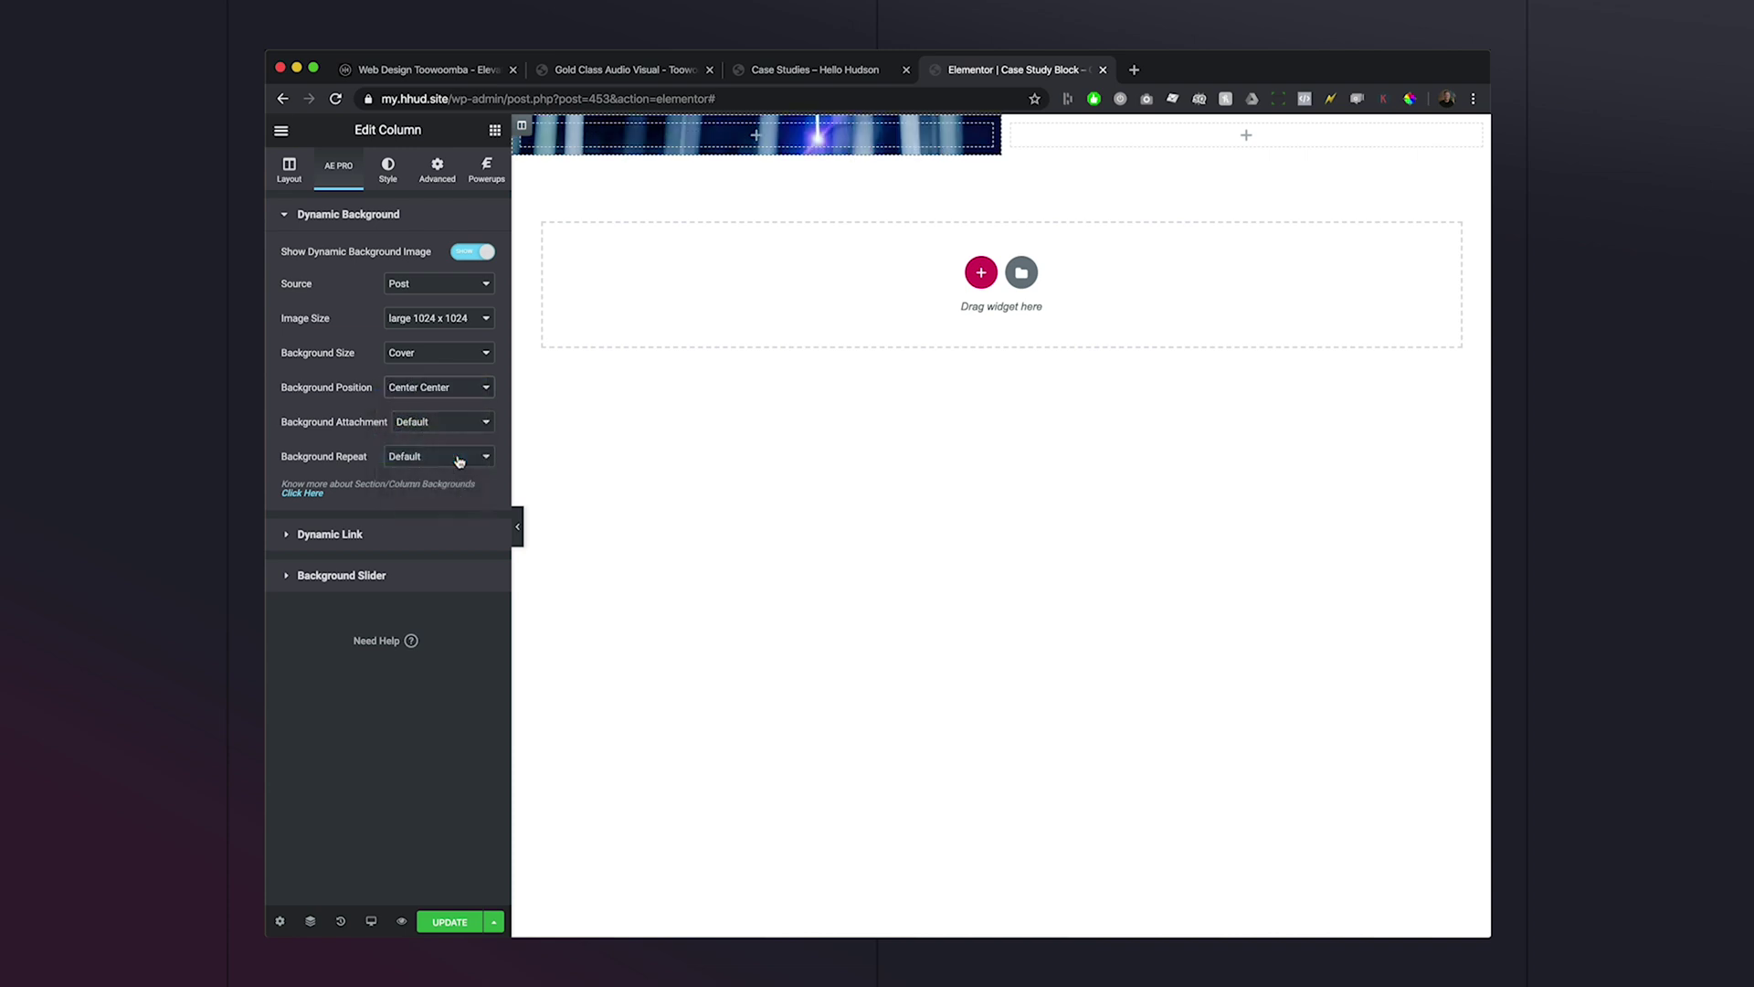
Add a Spacer to the image column and set its space to 300.
left_click(494, 131)
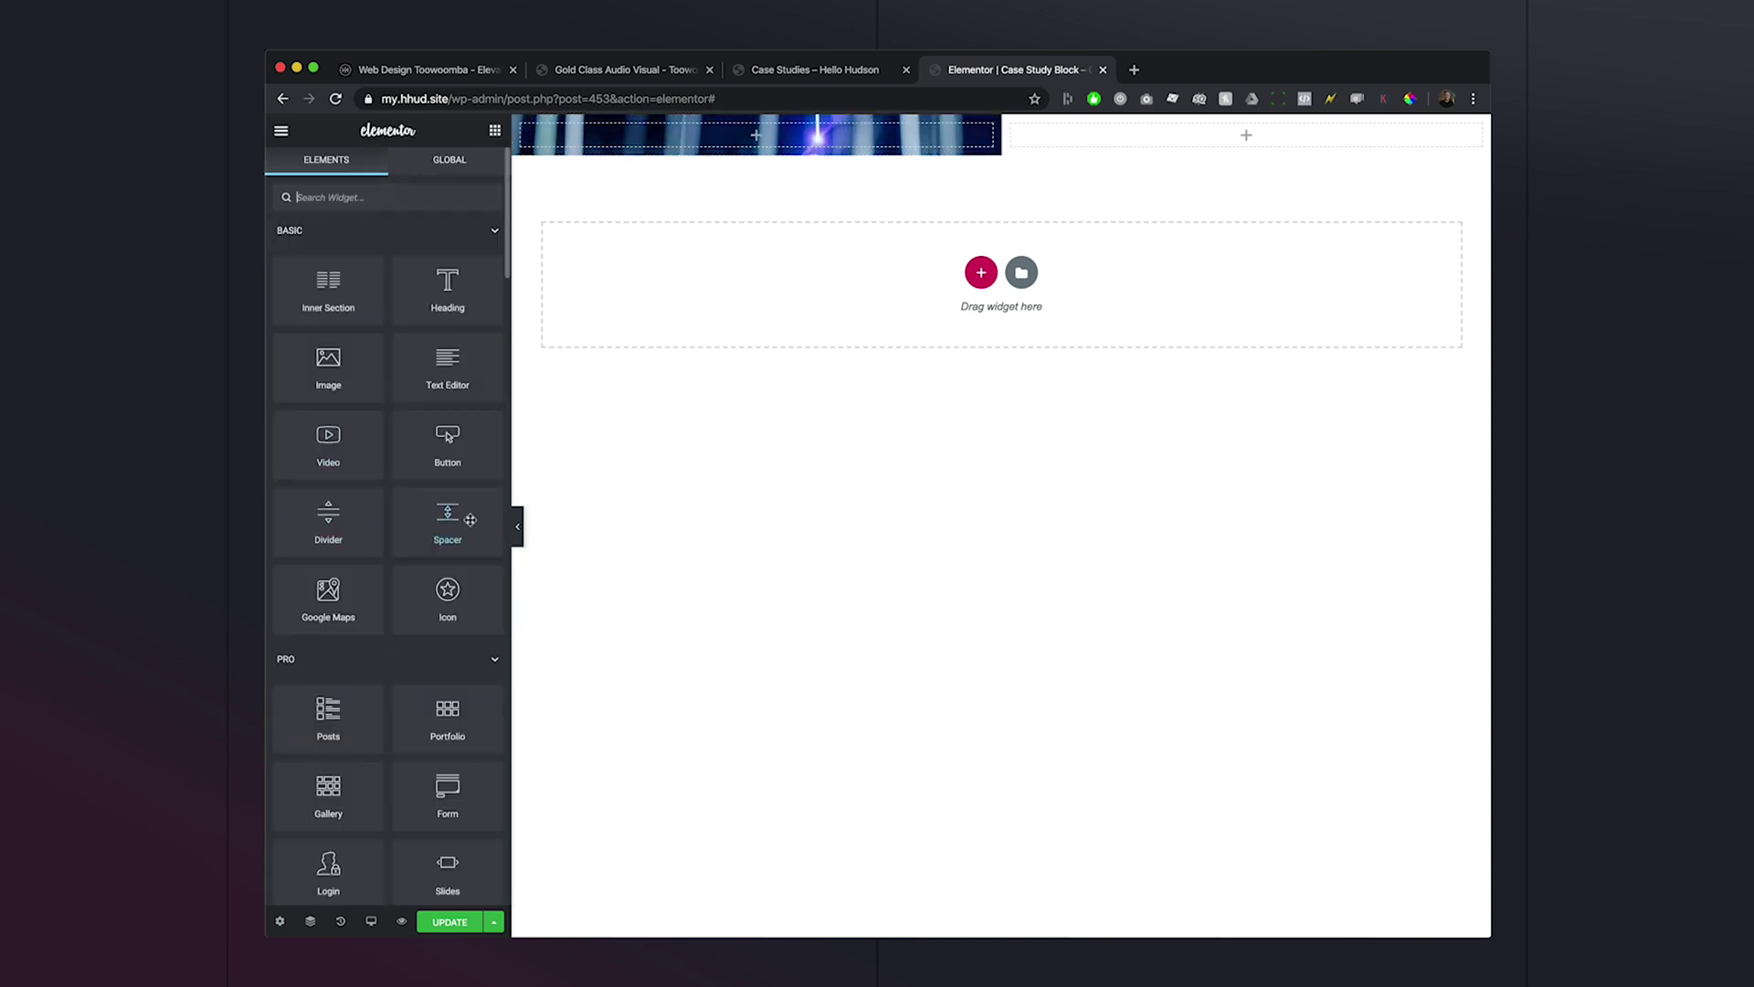
left_click_drag(654, 146, 654, 148)
double_click(462, 289)
type("300")
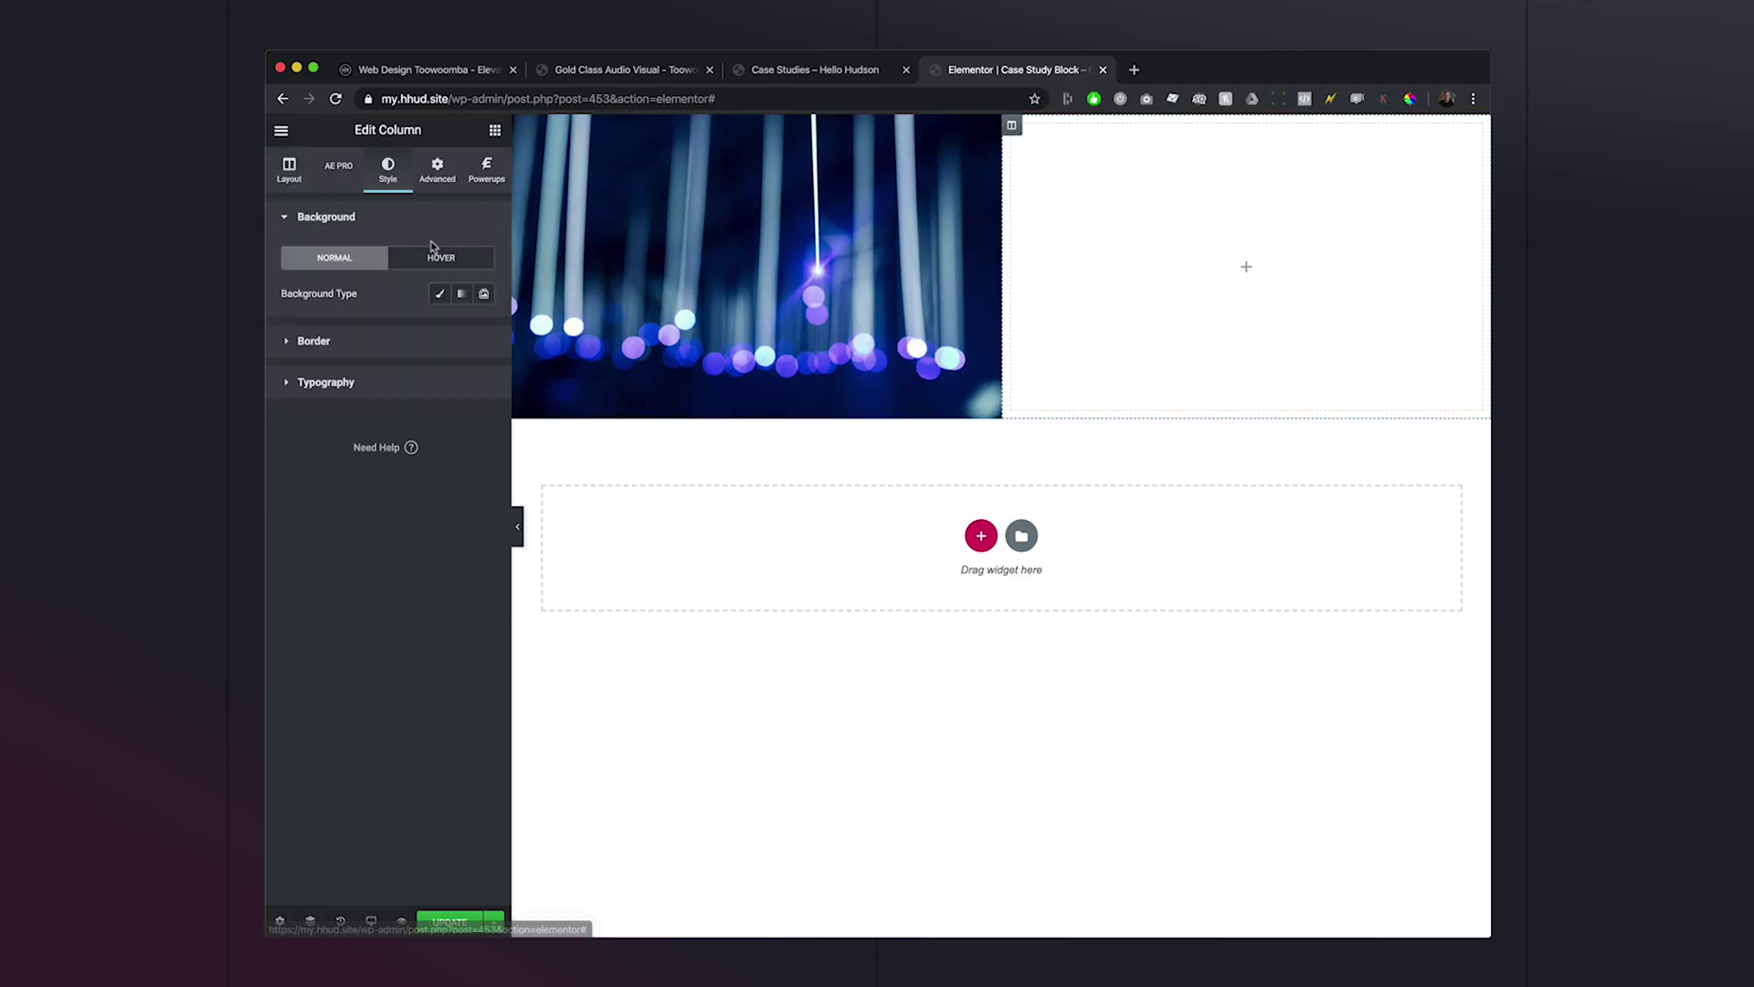
Give the empty second column a solid black background, #000000.
left_click(440, 293)
left_click(461, 327)
left_click(512, 367)
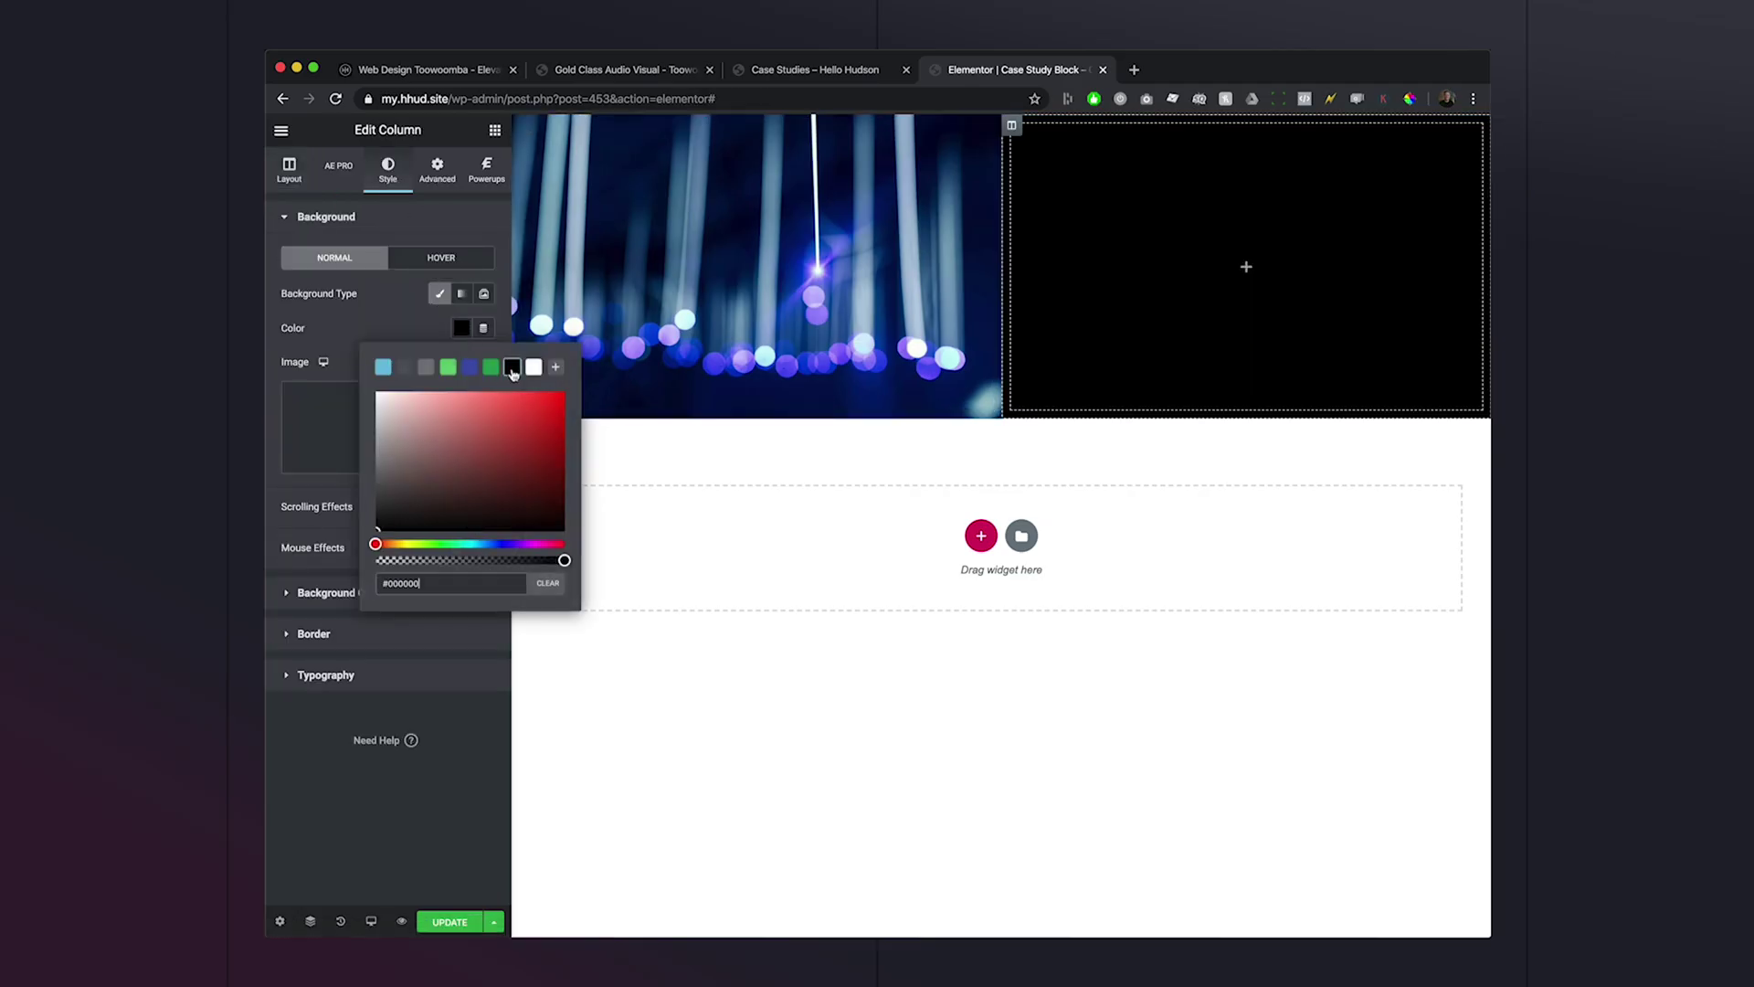
left_click(326, 217)
Add an AE - Title widget to the black column and make its text white.
left_click(494, 130)
left_click_drag(322, 261, 1114, 161)
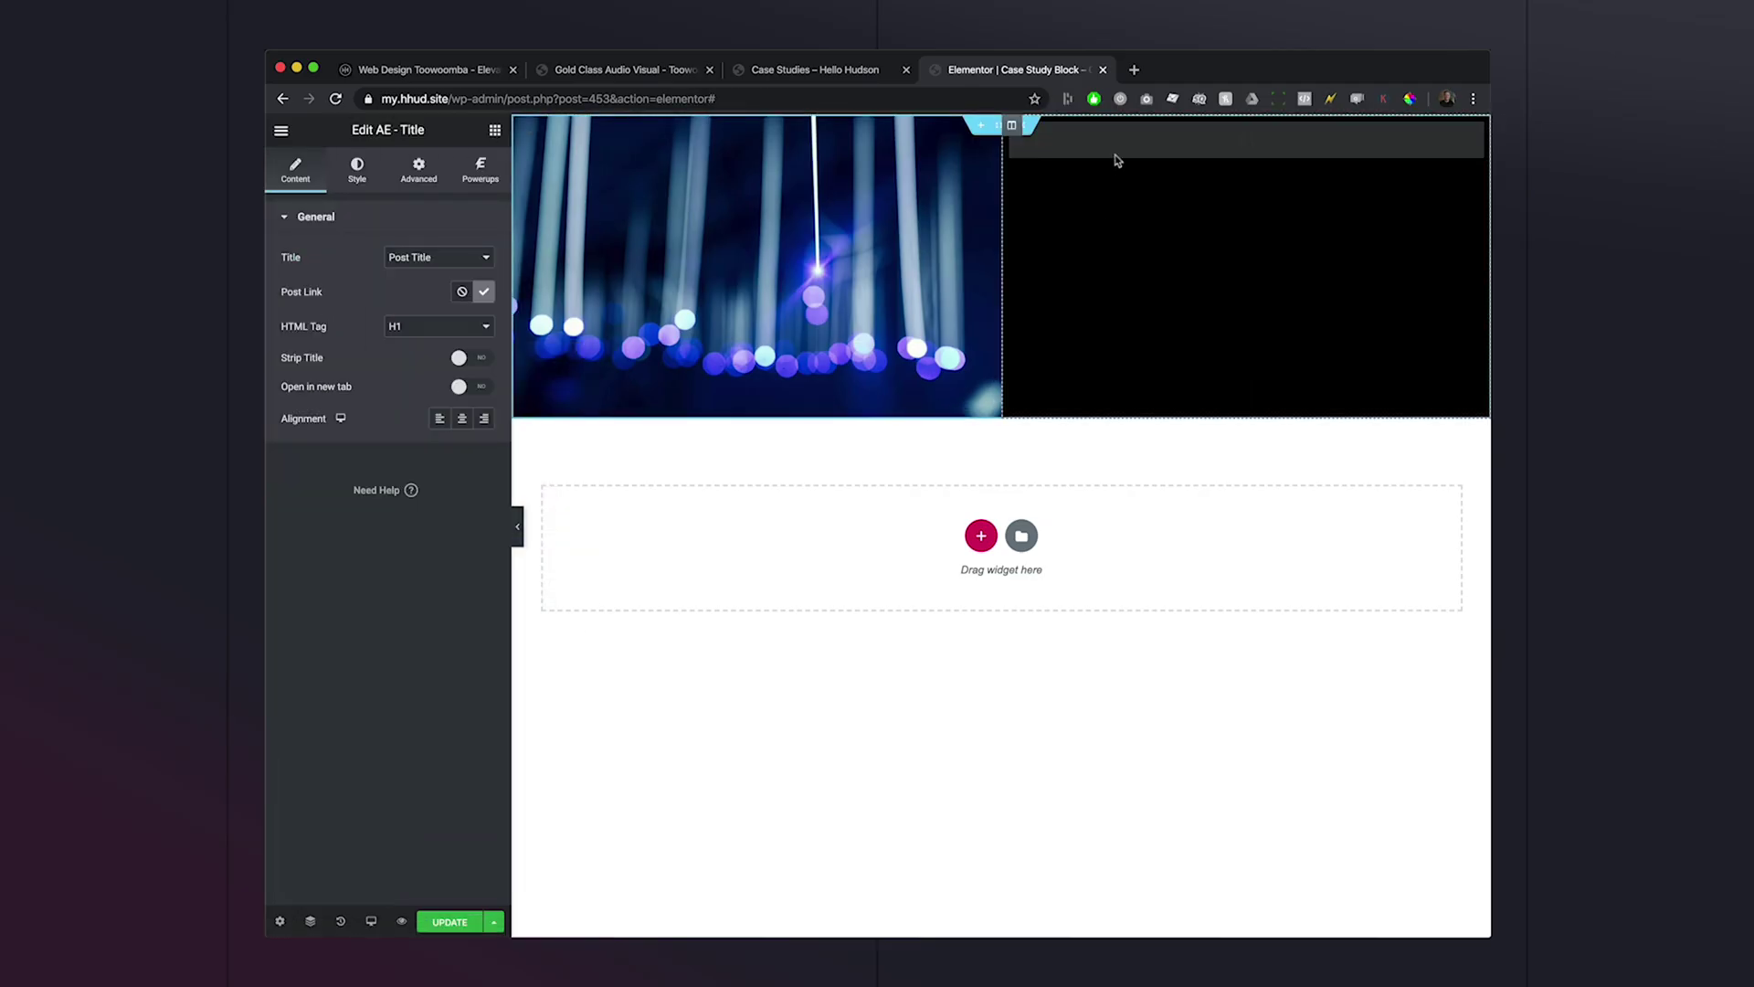
left_click(357, 170)
left_click(461, 327)
left_click(539, 361)
Add the AE post content widget below the title and set its text colour to white.
left_click(495, 130)
type("post content")
left_click_drag(321, 247, 1142, 181)
left_click(357, 170)
left_click(461, 257)
left_click(533, 294)
Add a Button widget below the post content with a yellow background and black text.
left_click(494, 130)
left_click_drag(442, 462, 1142, 291)
left_click(357, 170)
left_click(461, 396)
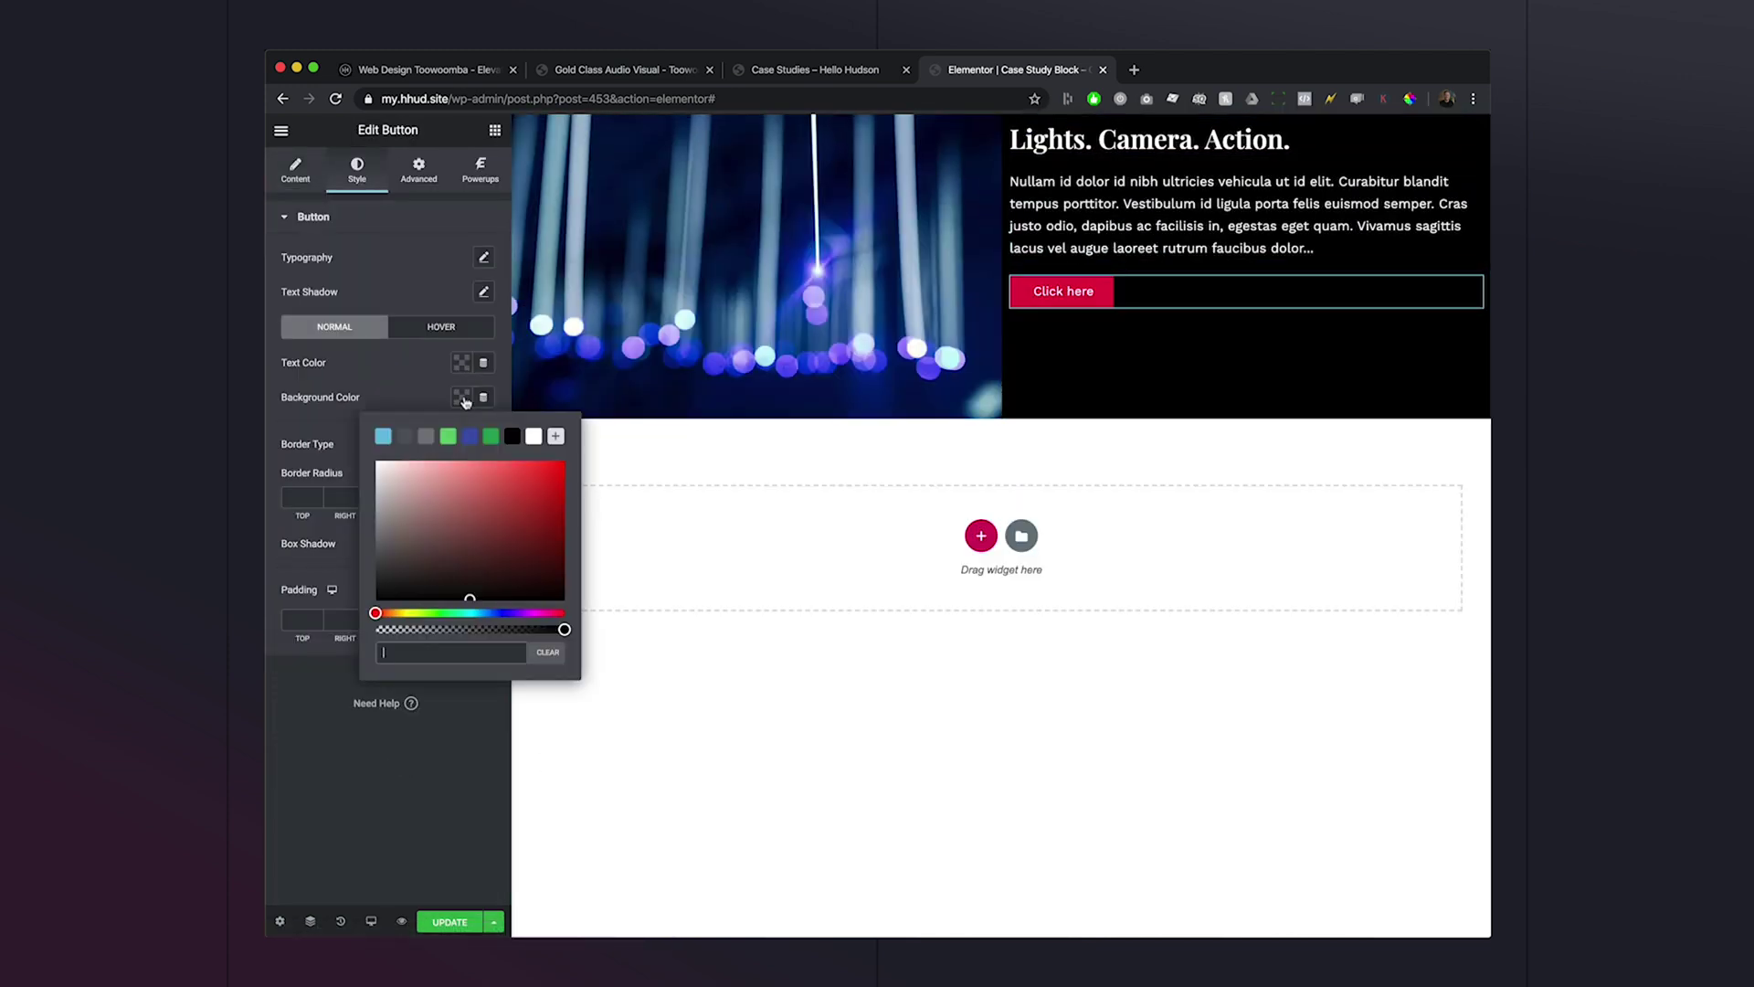
left_click(402, 613)
left_click(559, 466)
left_click(461, 363)
left_click(512, 436)
Label the button Read More, link it to the Post URL, and insert the angle-right icon.
left_click(295, 170)
triple_click(427, 291)
type("Read More")
left_click(484, 345)
left_click(318, 413)
left_click(384, 501)
type("right")
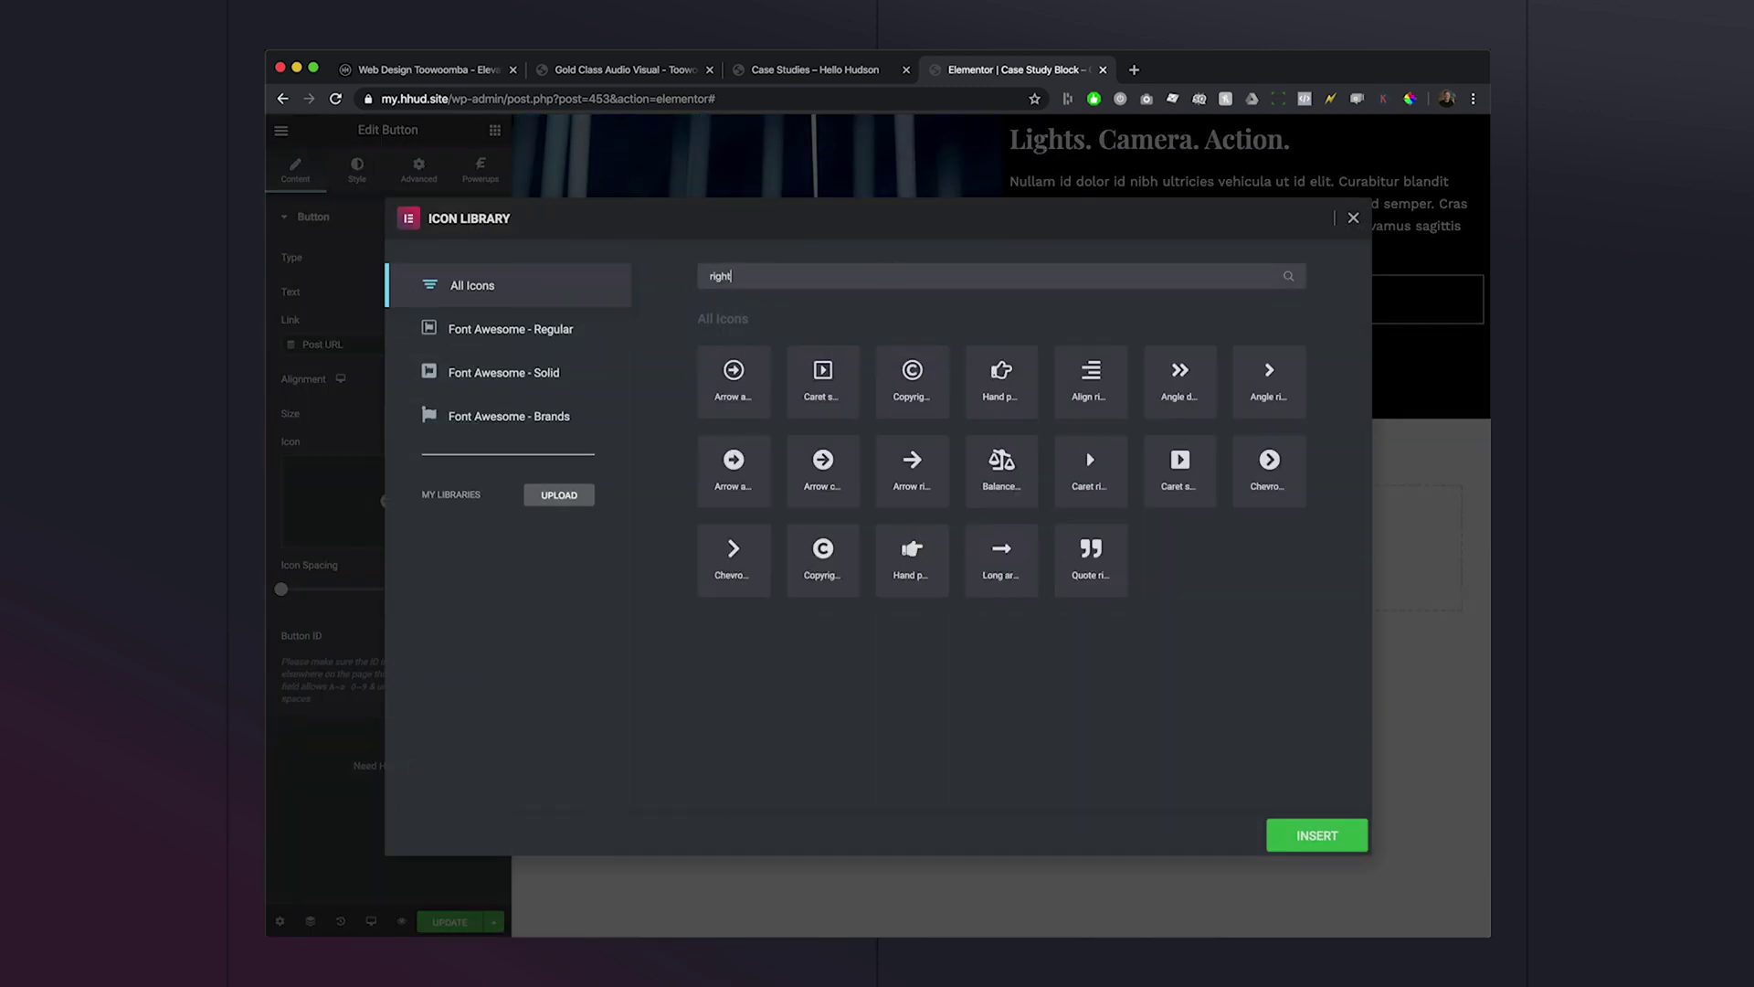
double_click(1261, 389)
left_click(447, 570)
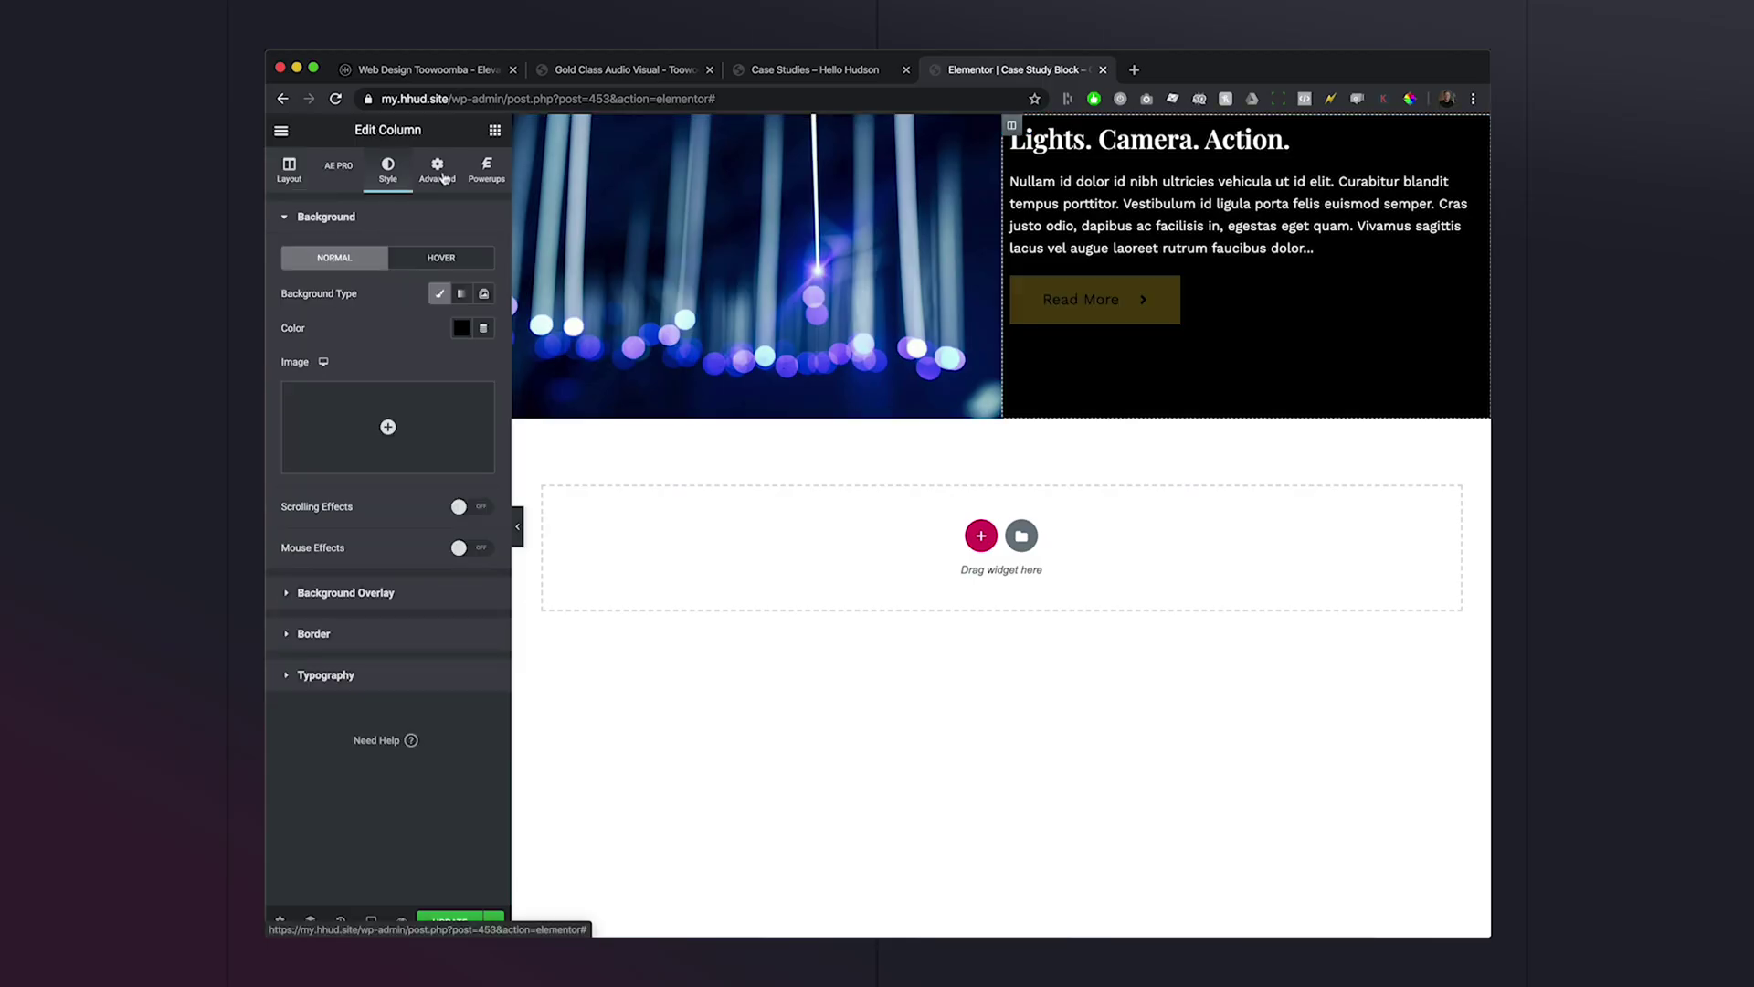
Set the black text column's padding to 50 on the top, right and bottom and 100 on the left.
left_click(437, 169)
double_click(425, 363)
type("100")
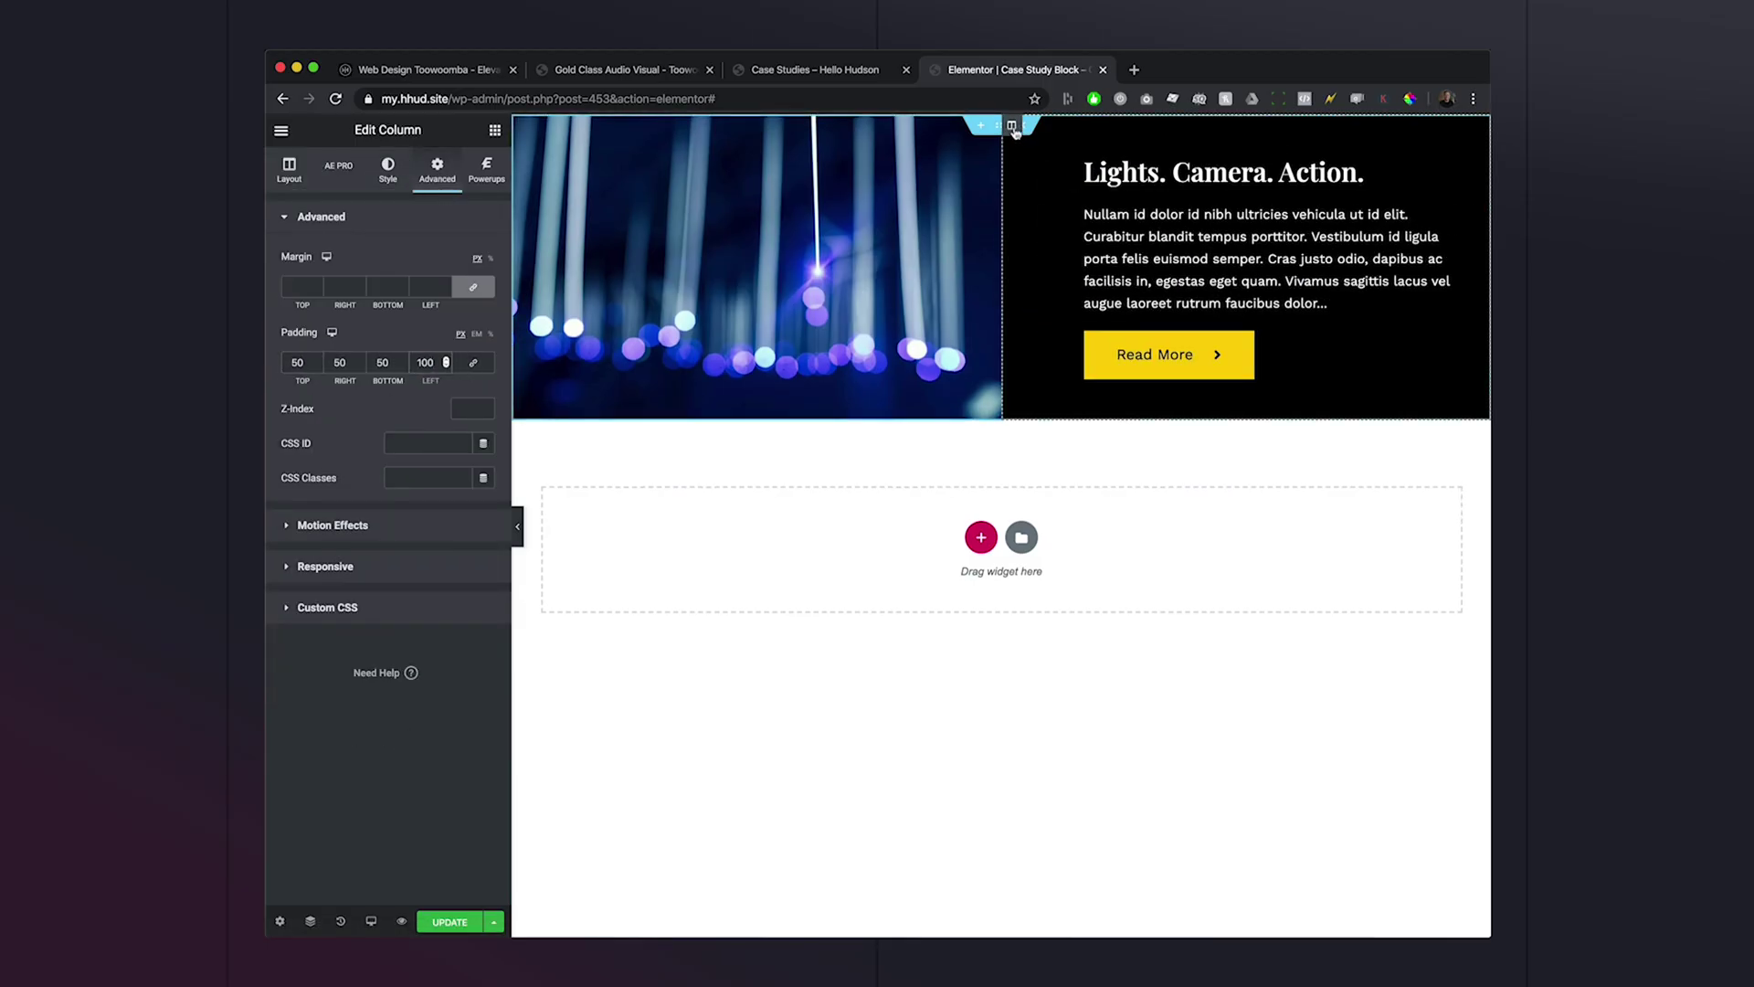
Set the text column's margins to 50 top, 0 right, -50 bottom and -50 left, and enable vertical scroll effects on the image column.
left_click(301, 287)
type("050")
left_click(382, 287)
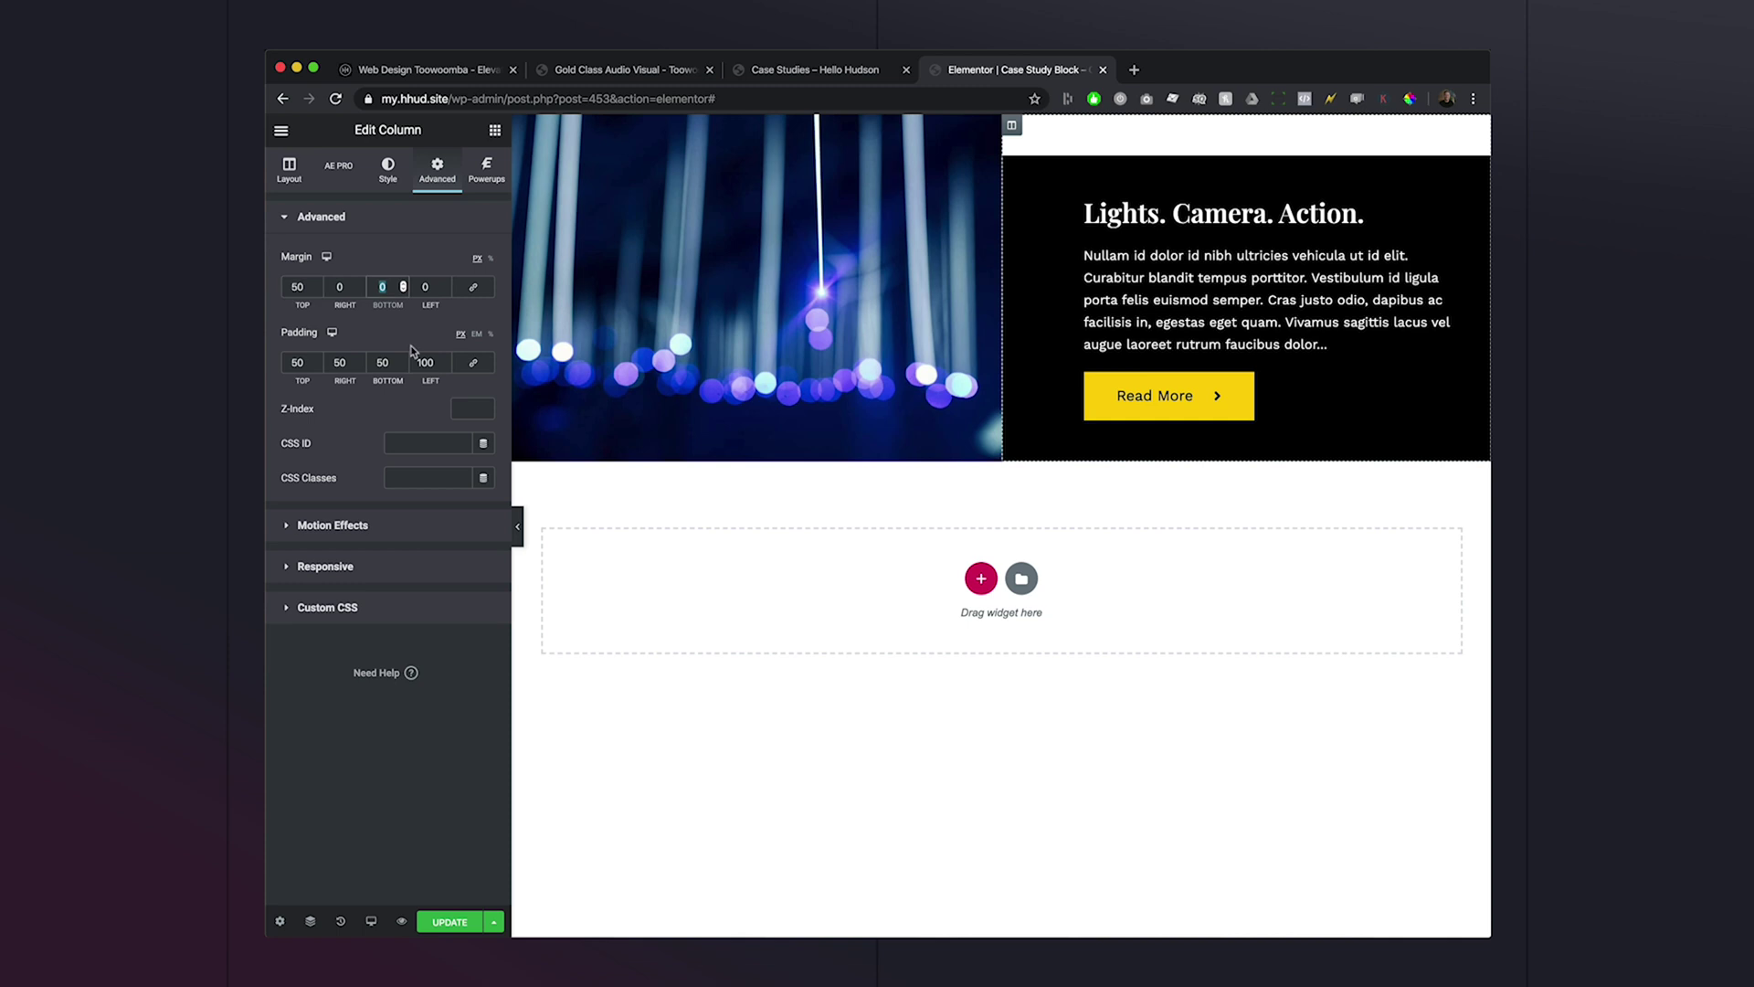
type("-50")
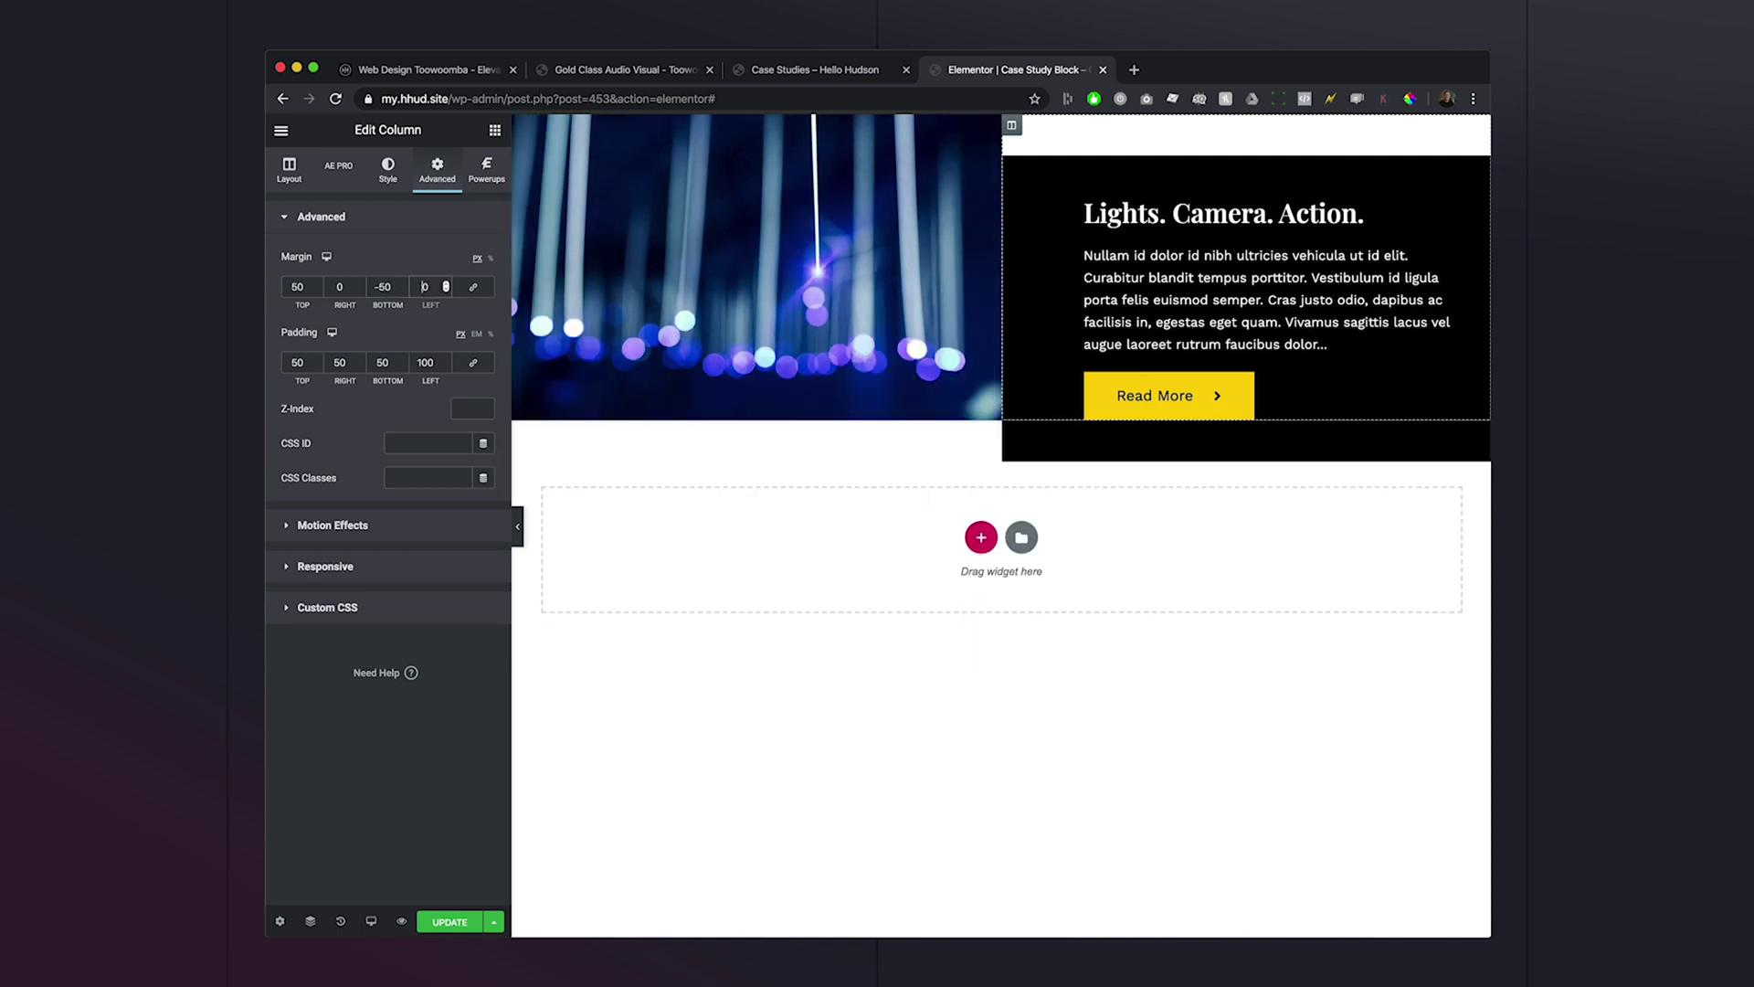
type("-5")
left_click(522, 125)
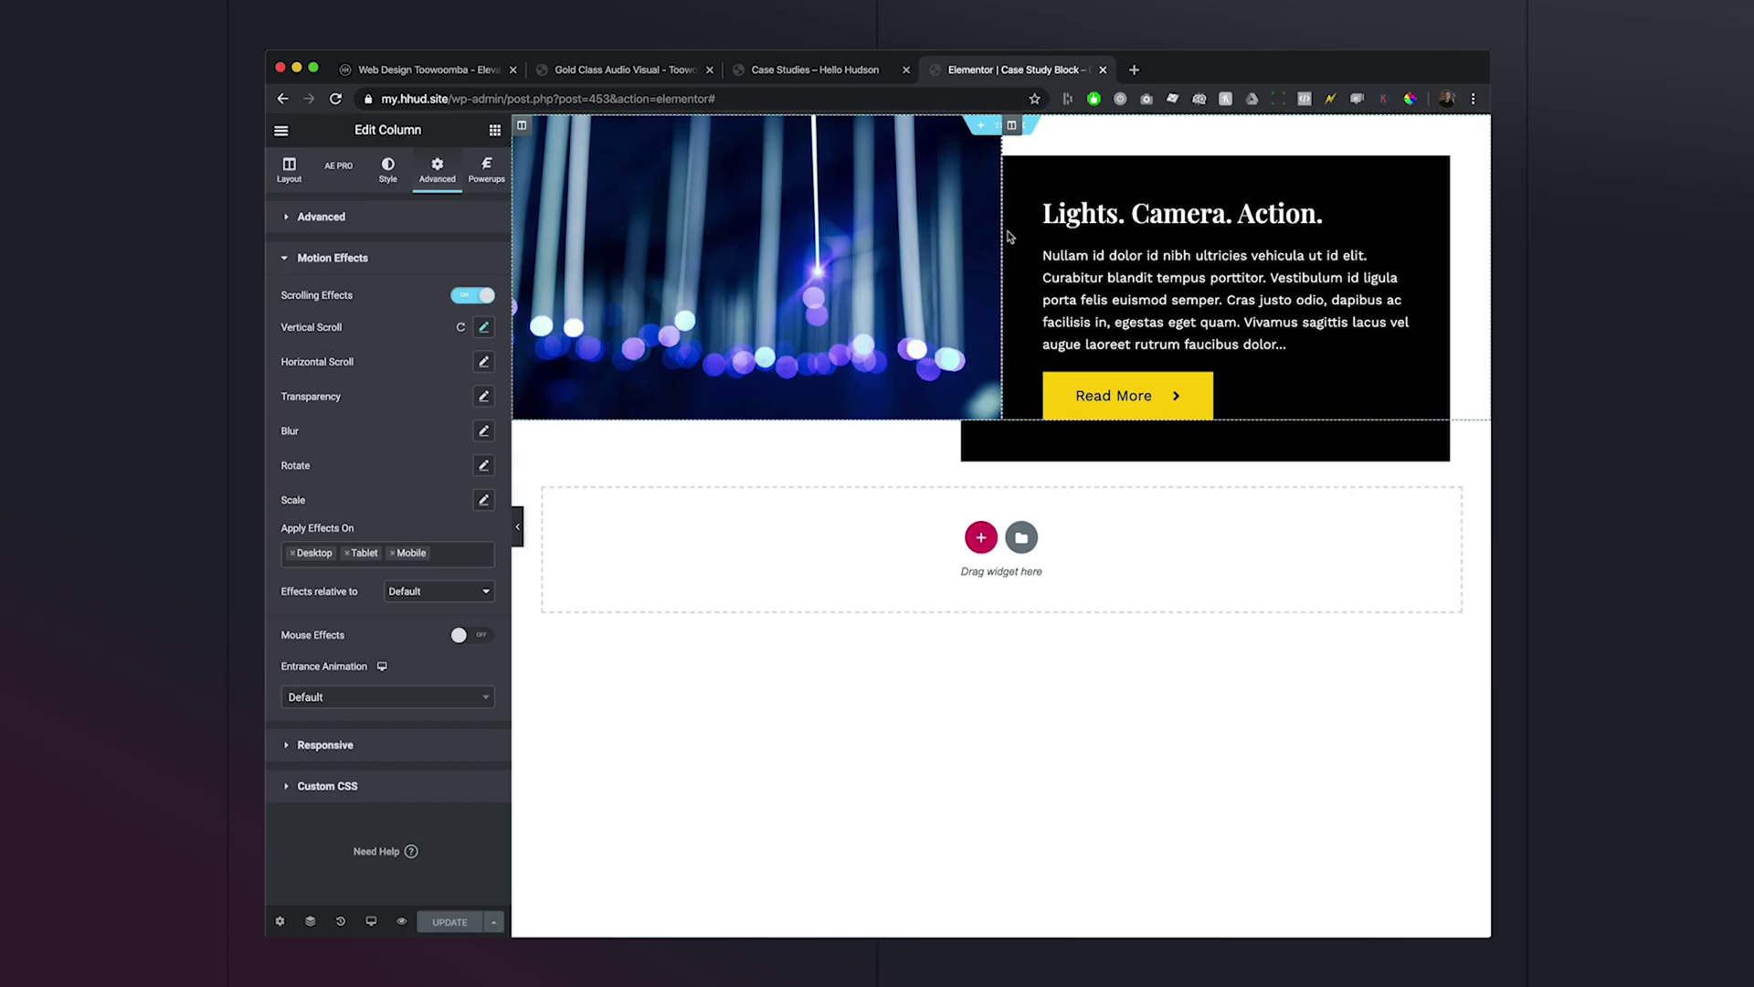
Reuse the block's layout in the Case Study Block - Even template and set its text column's left padding to 50.
right_click(1005, 133)
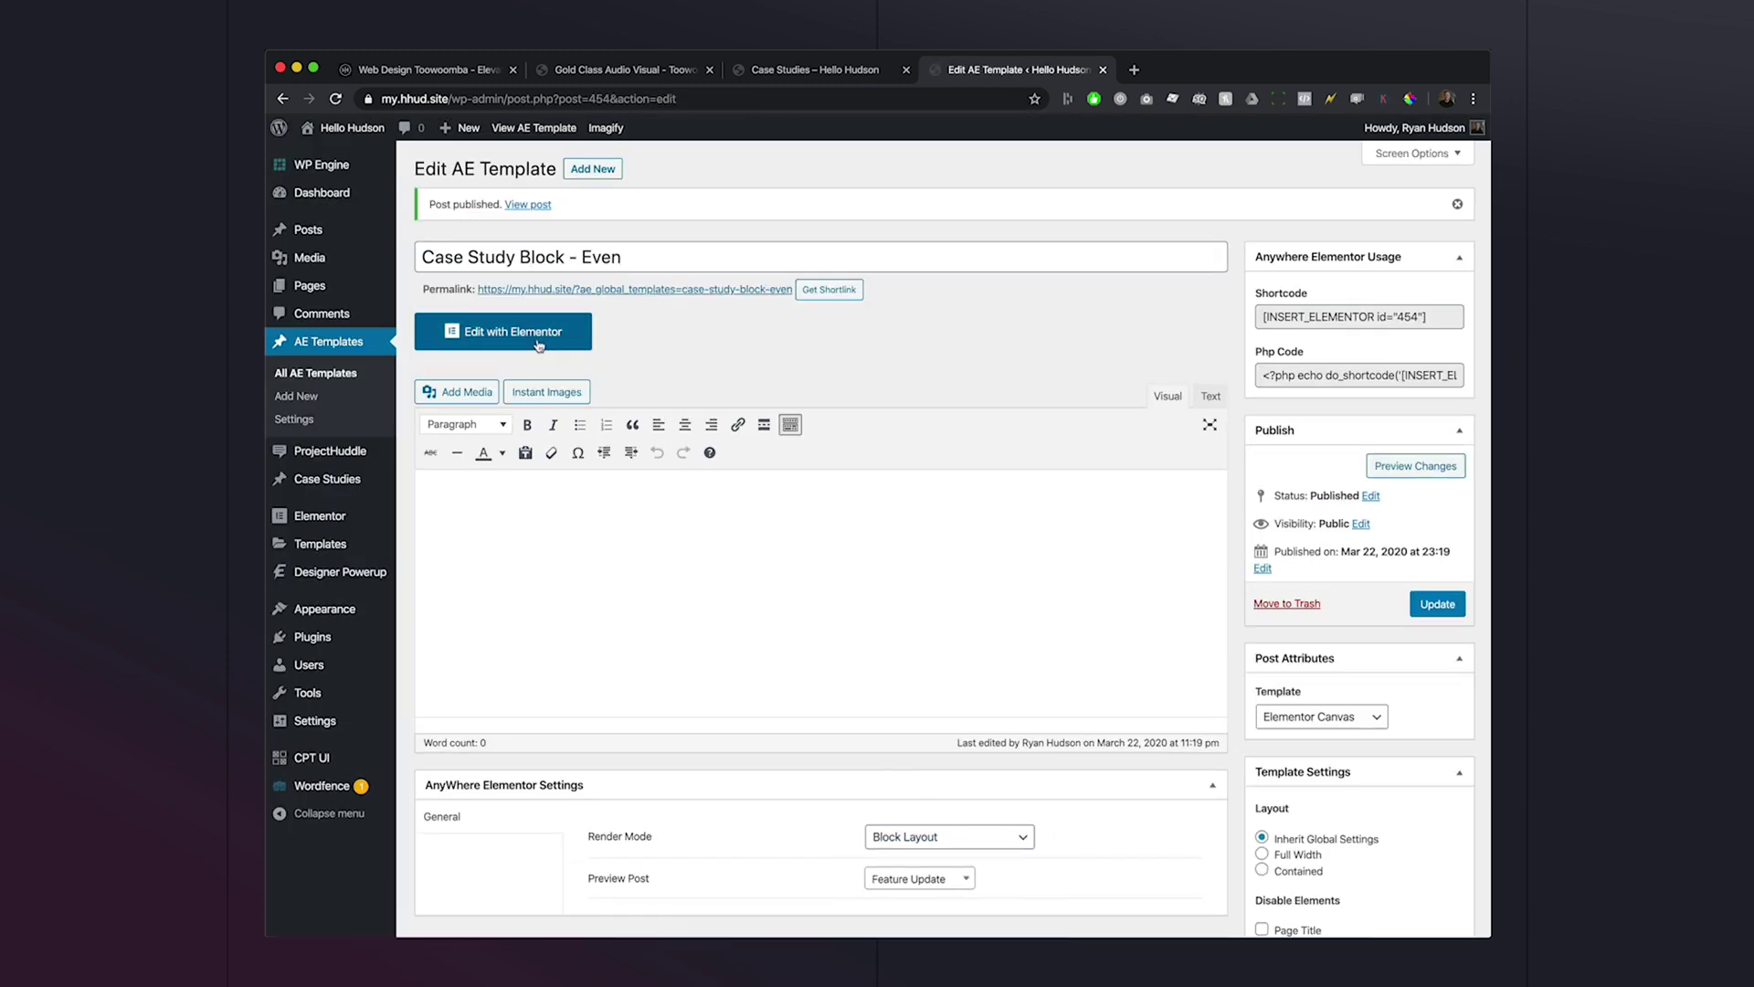
left_click(646, 447)
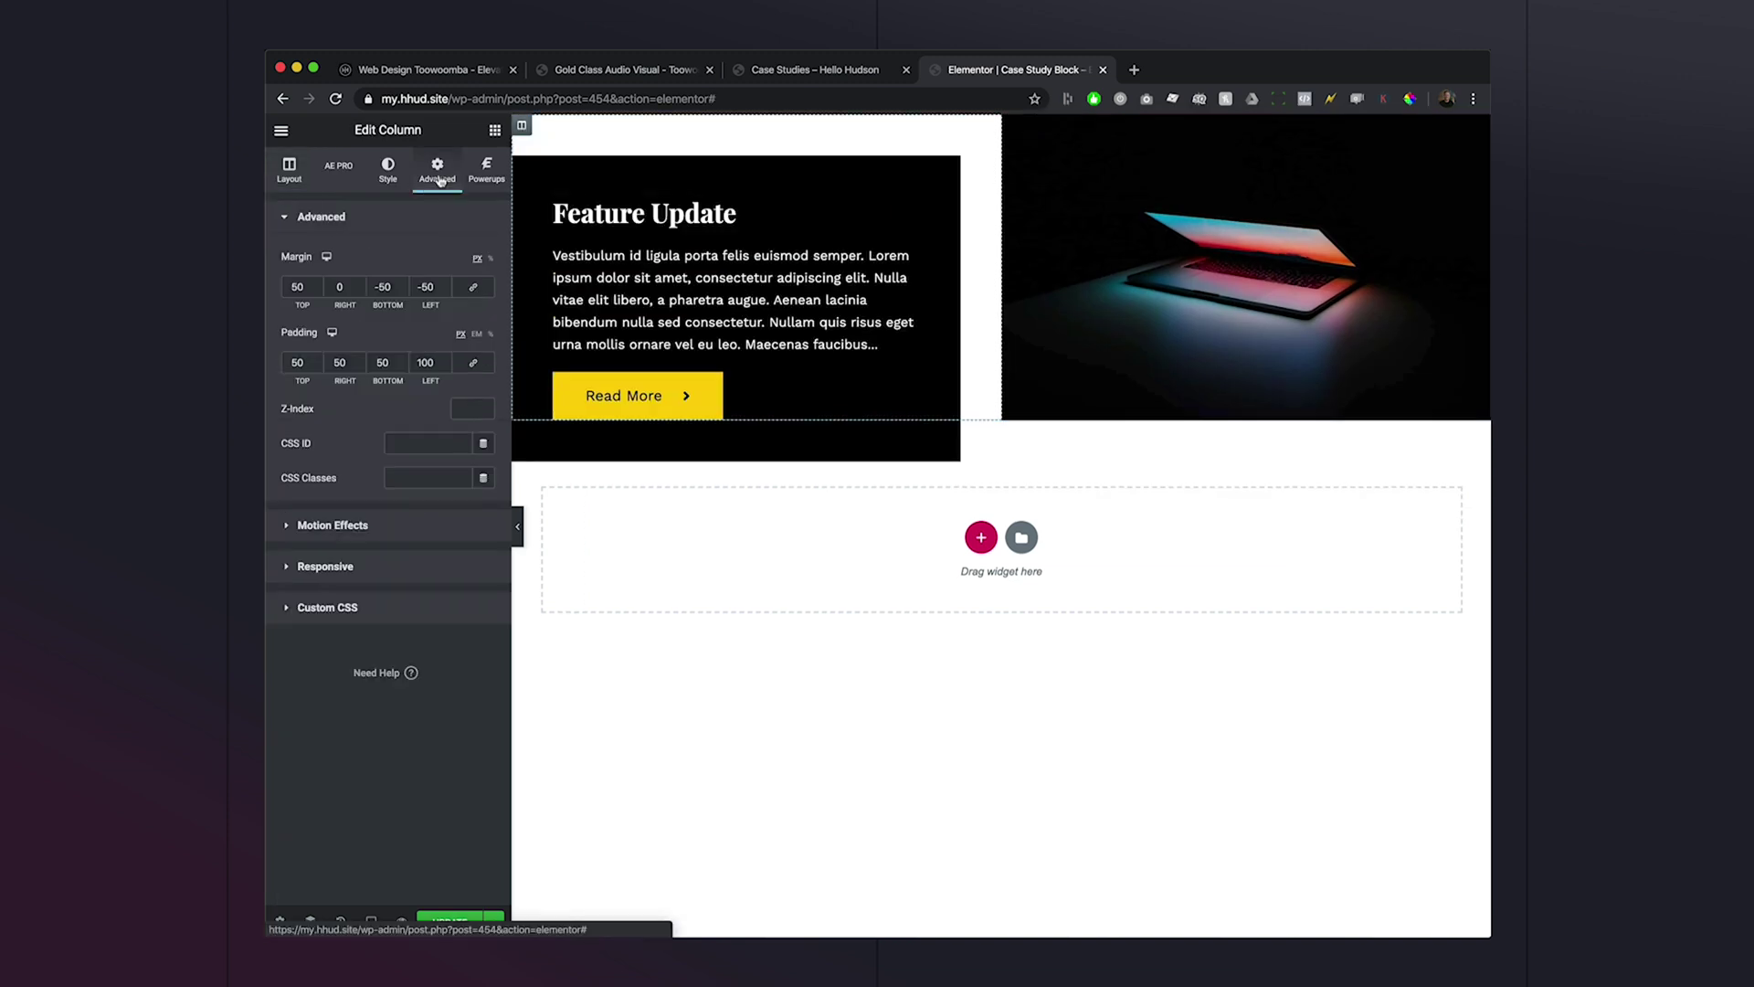
double_click(425, 363)
type("50")
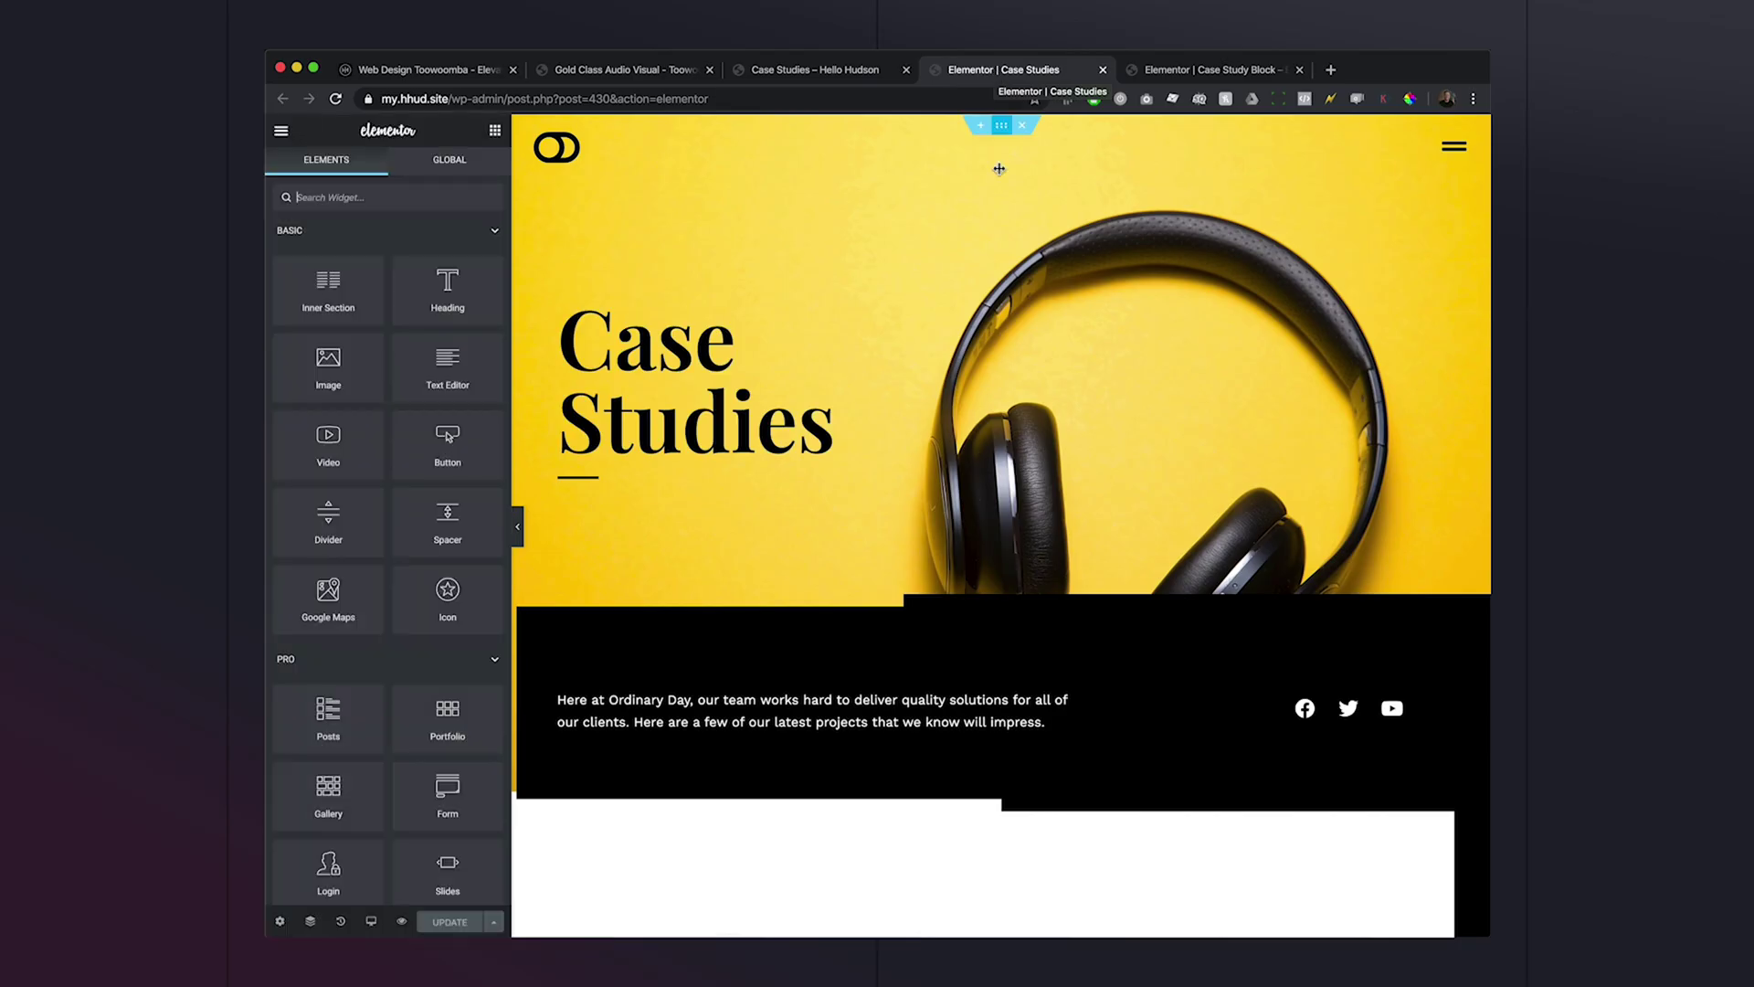
Add an AE - Post Blocks widget below the Our Recent Work heading on the Case Studies page.
scroll(1002, 450, "down", 6)
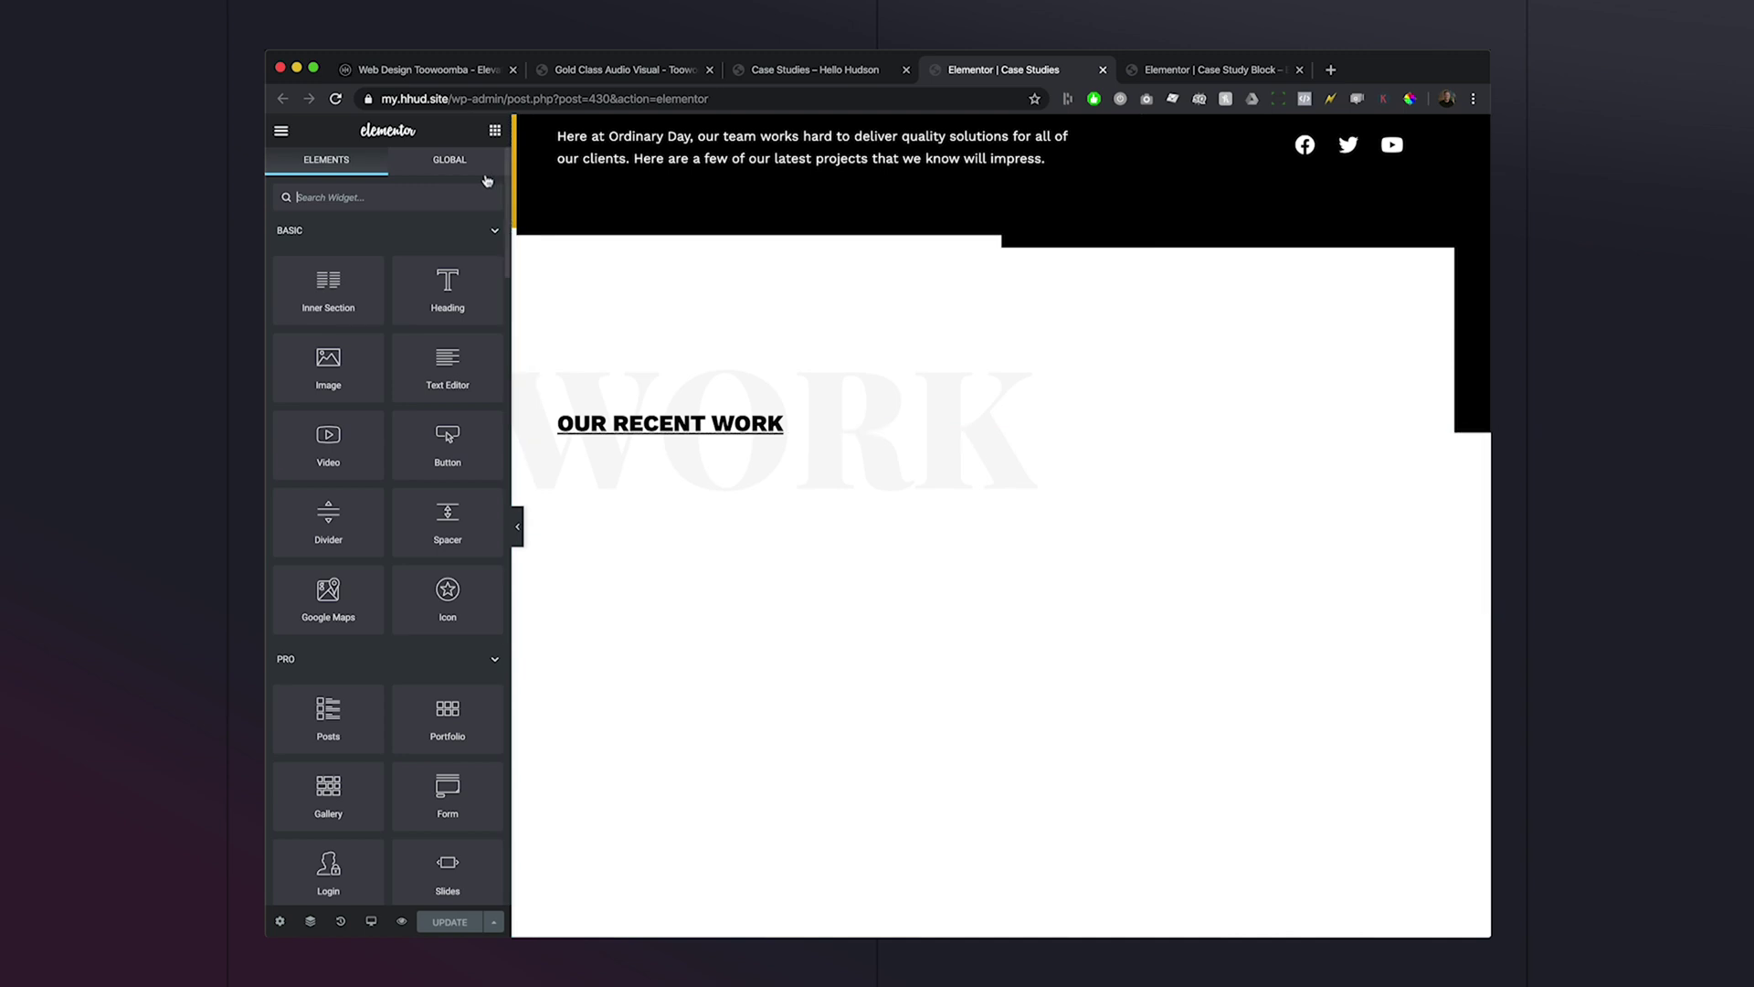
type("block")
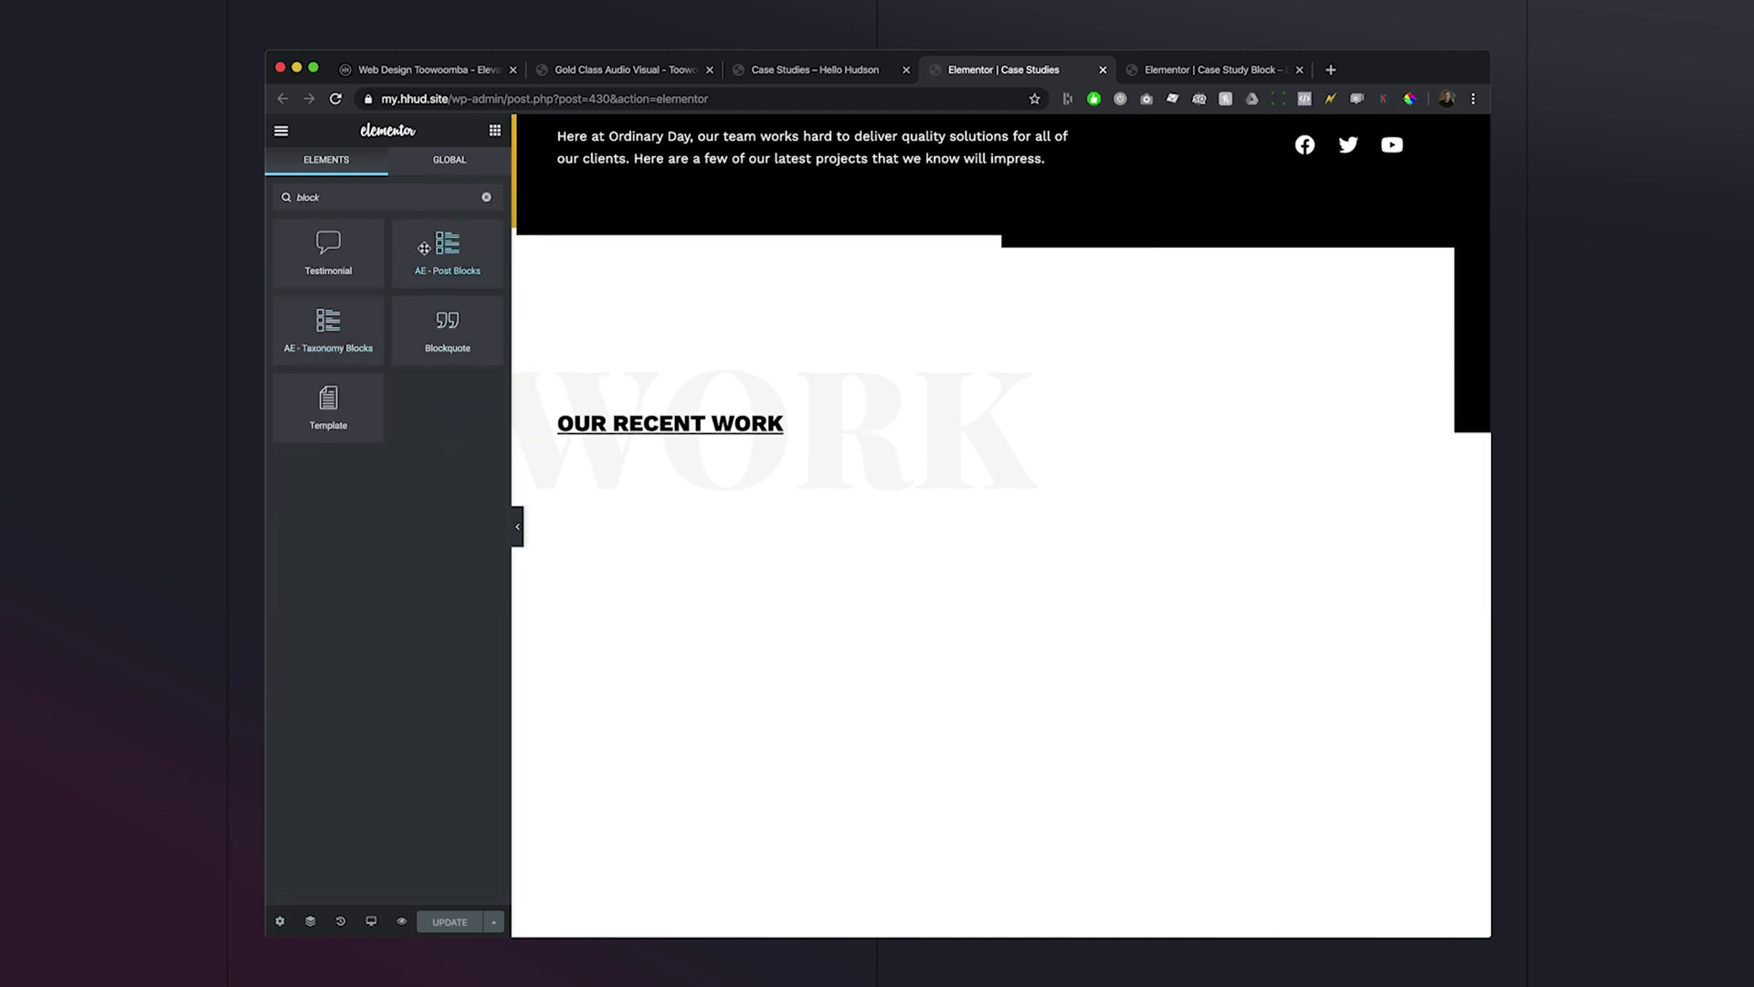
left_click_drag(502, 337, 677, 567)
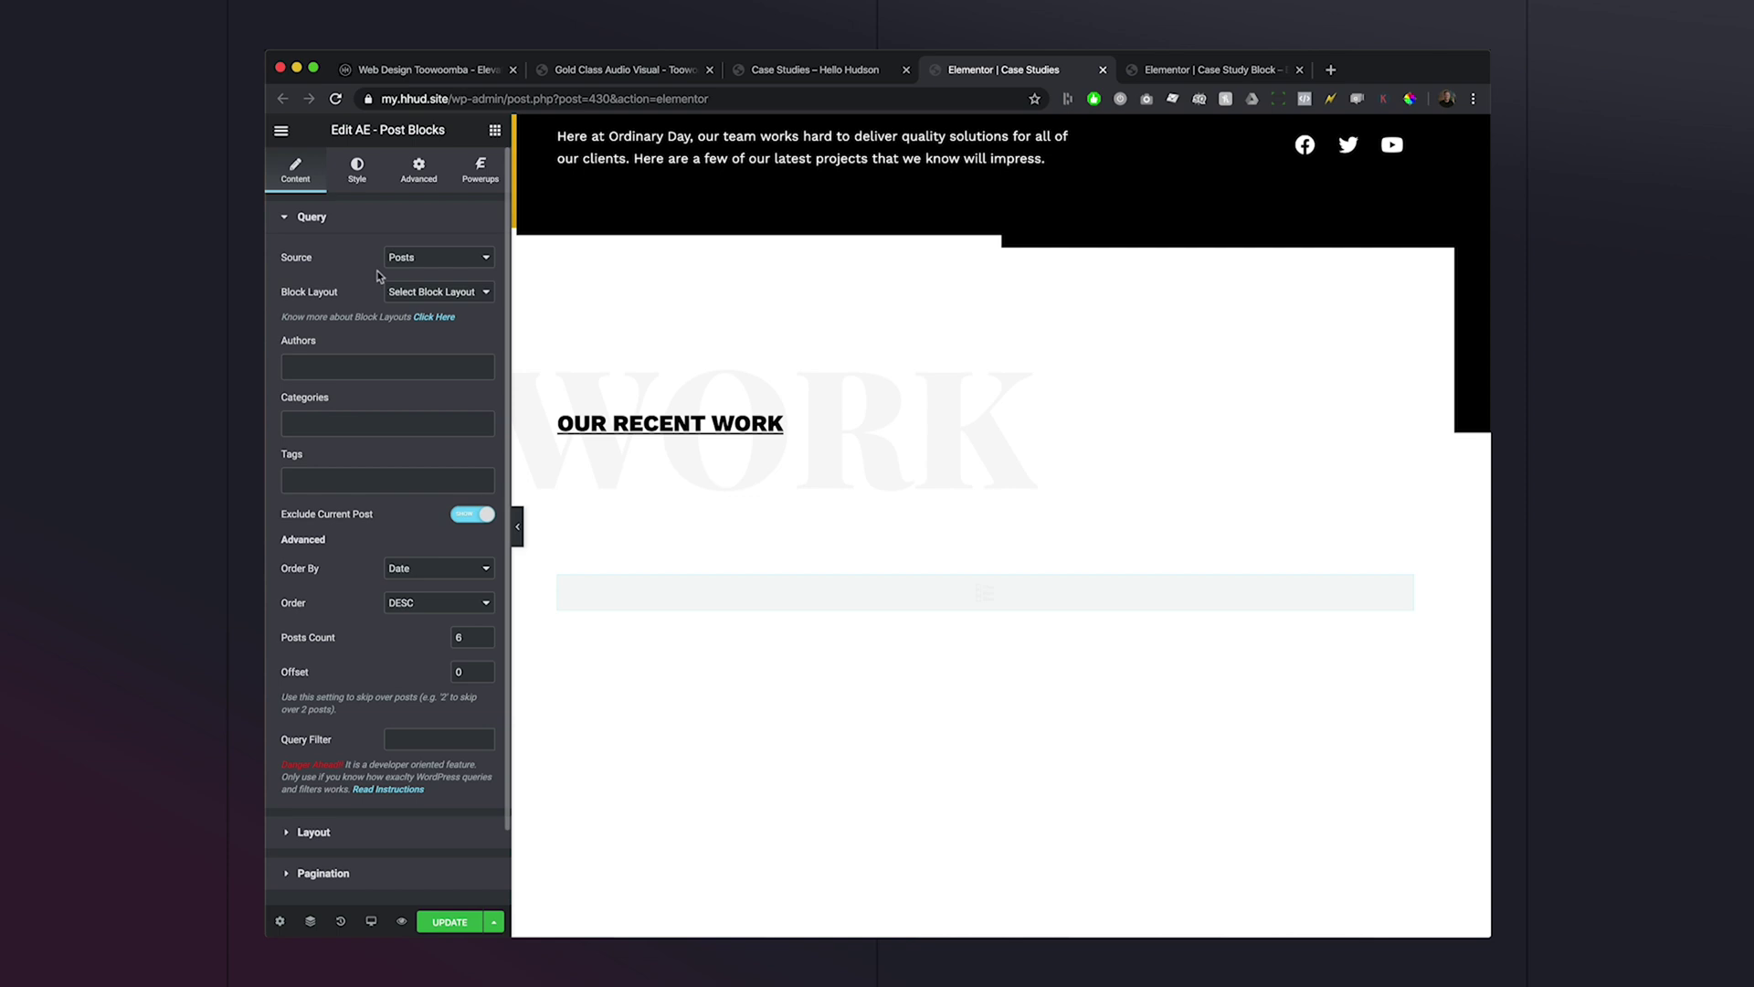
Set the post blocks source to Case Studies and the block layout to Case Study Block - Odd.
left_click(407, 260)
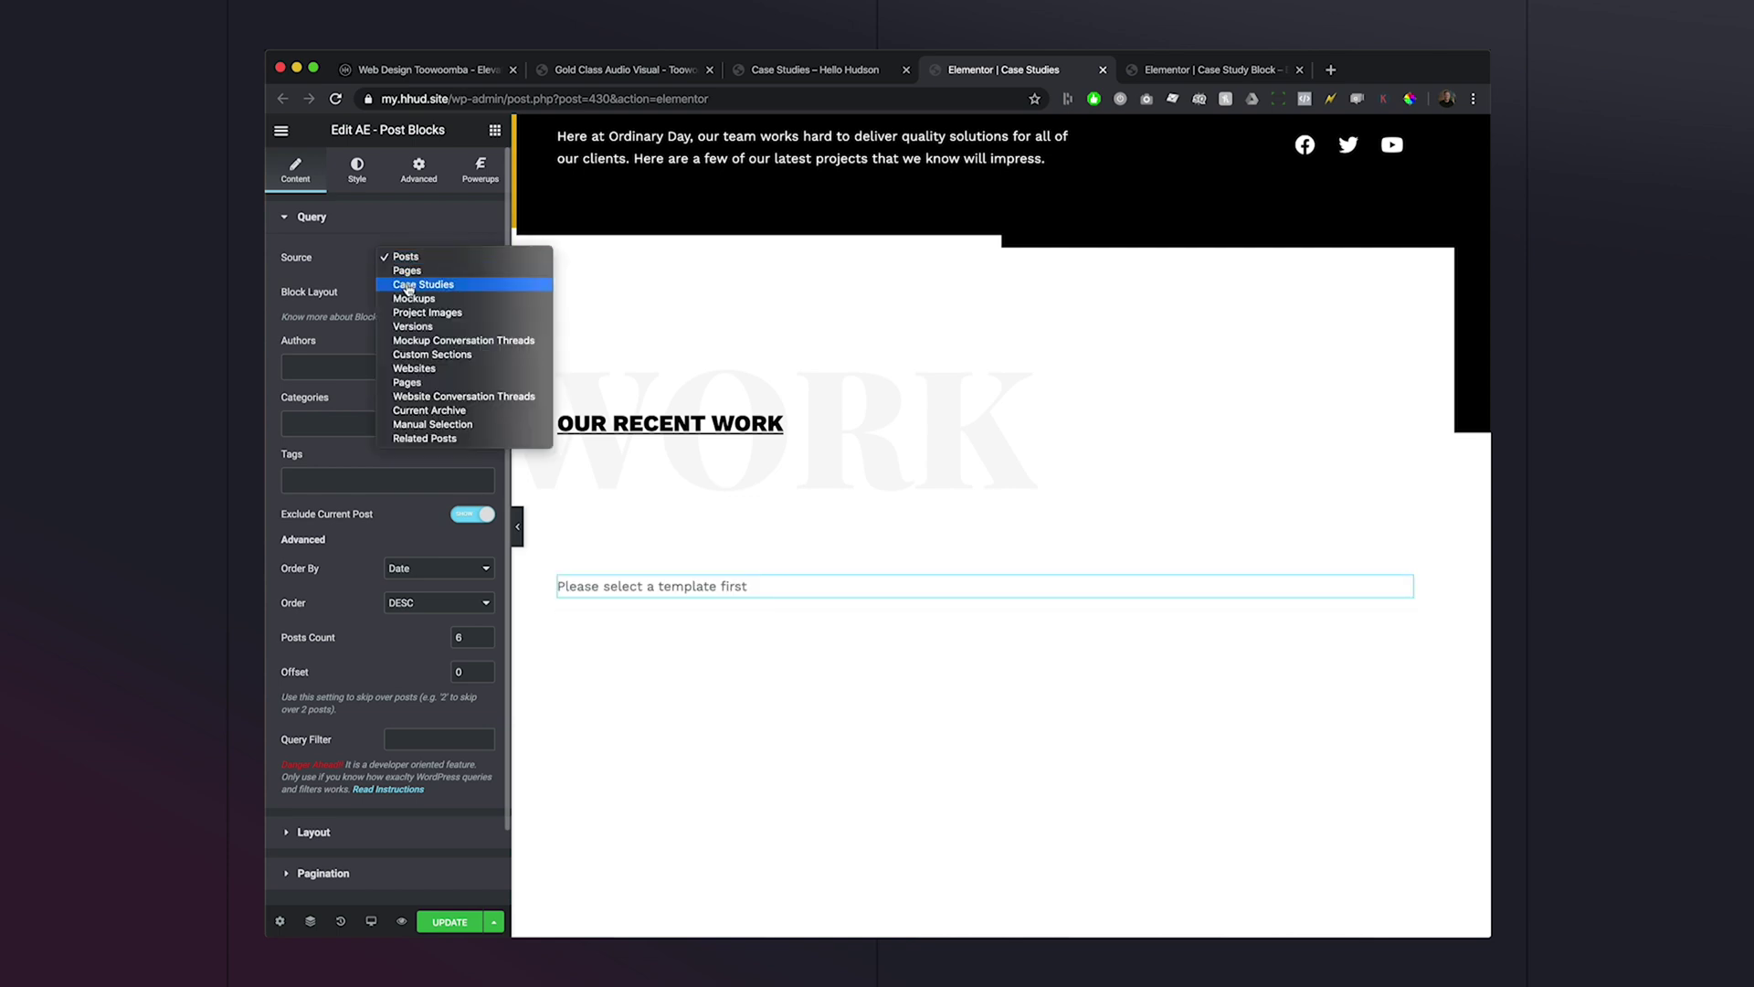
left_click(408, 285)
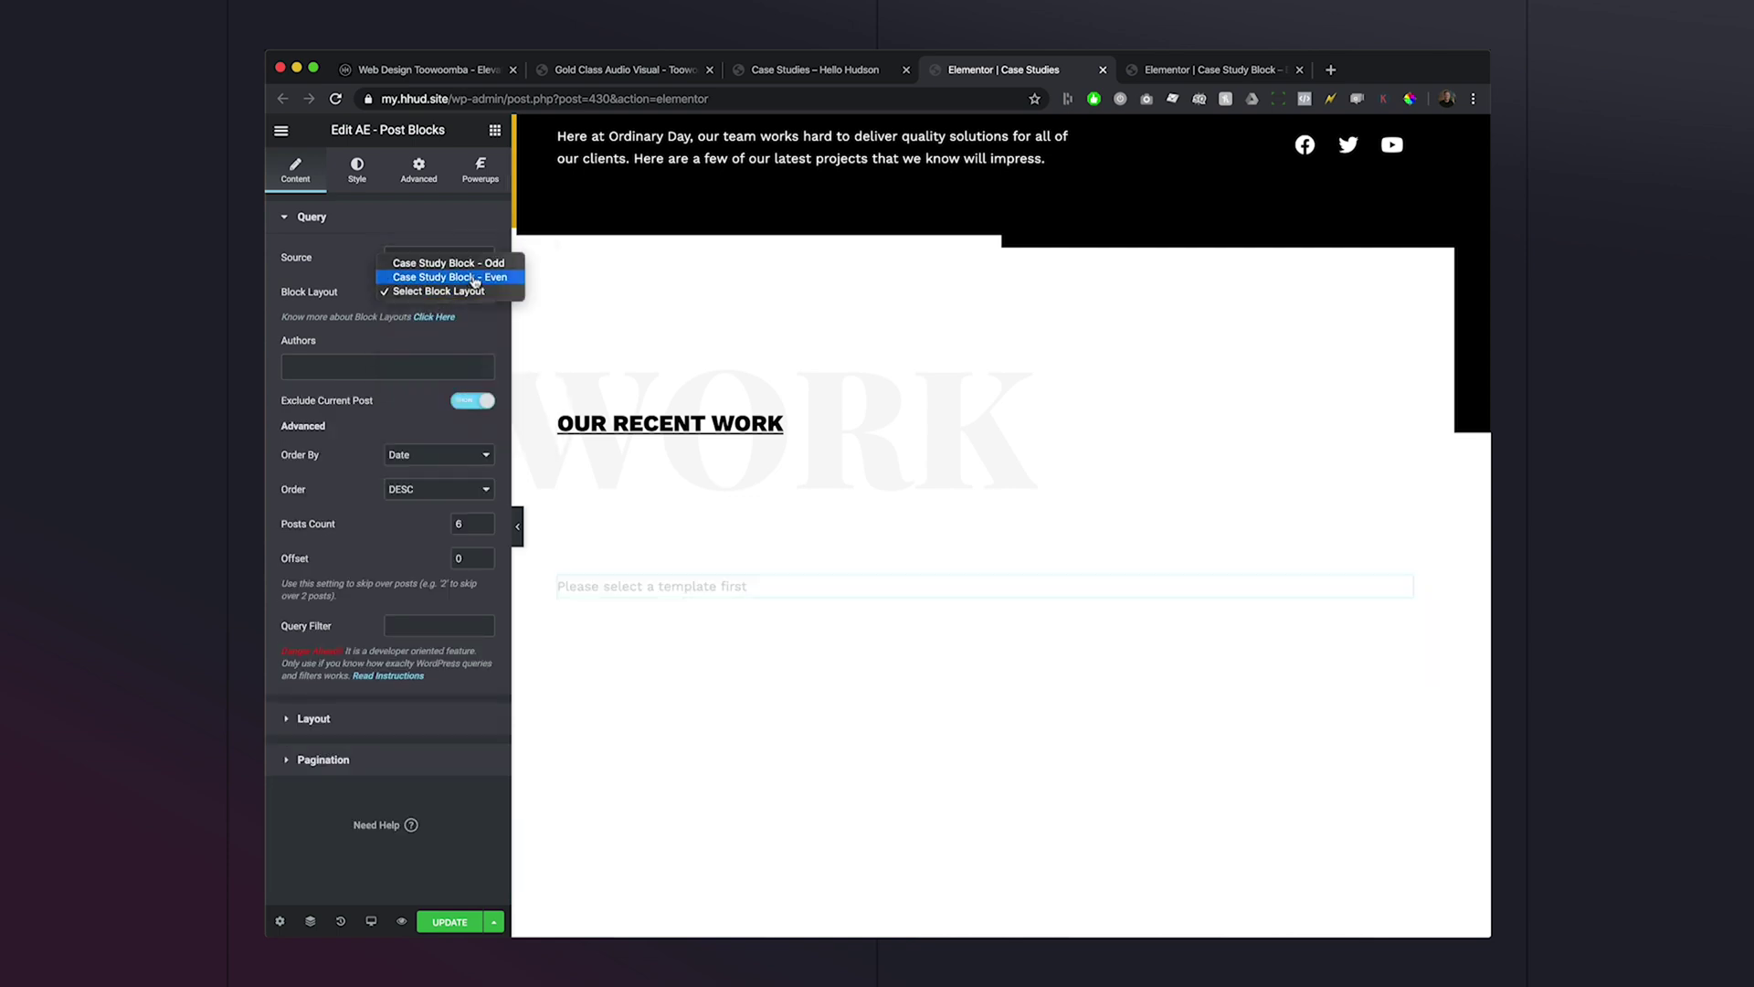
left_click(478, 265)
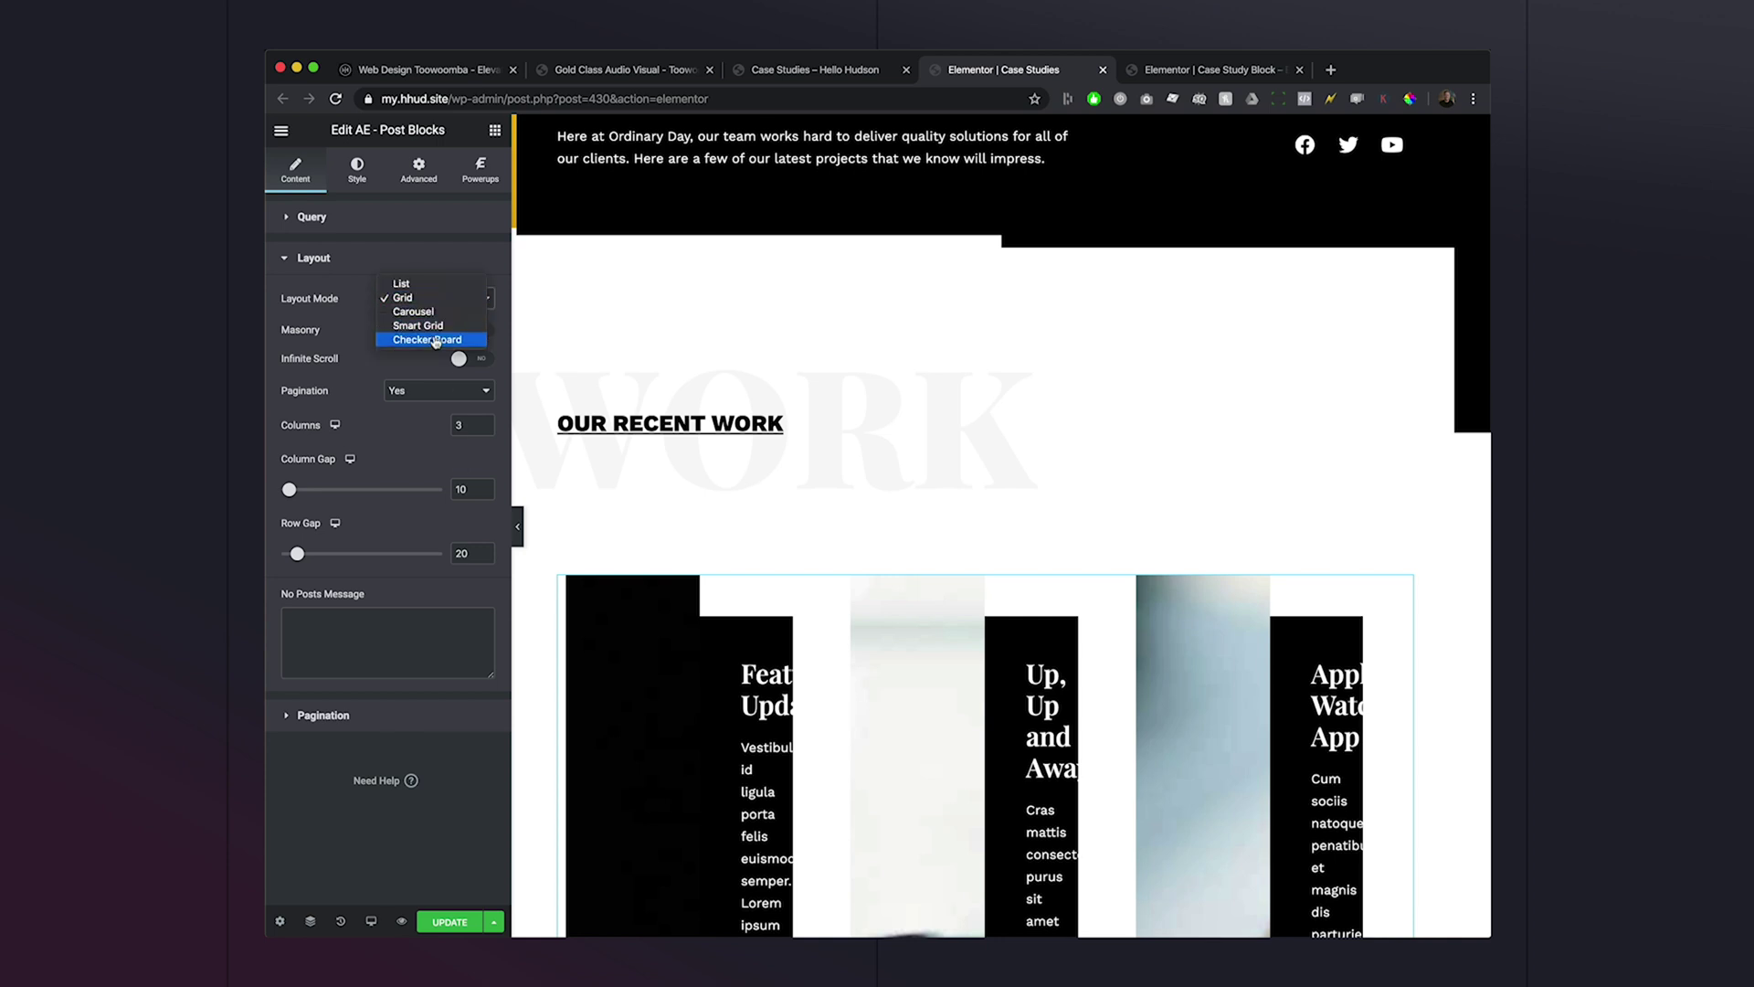
Switch the layout mode to Checker Board with Case Study Block - Even as the alternate block layout.
left_click(429, 339)
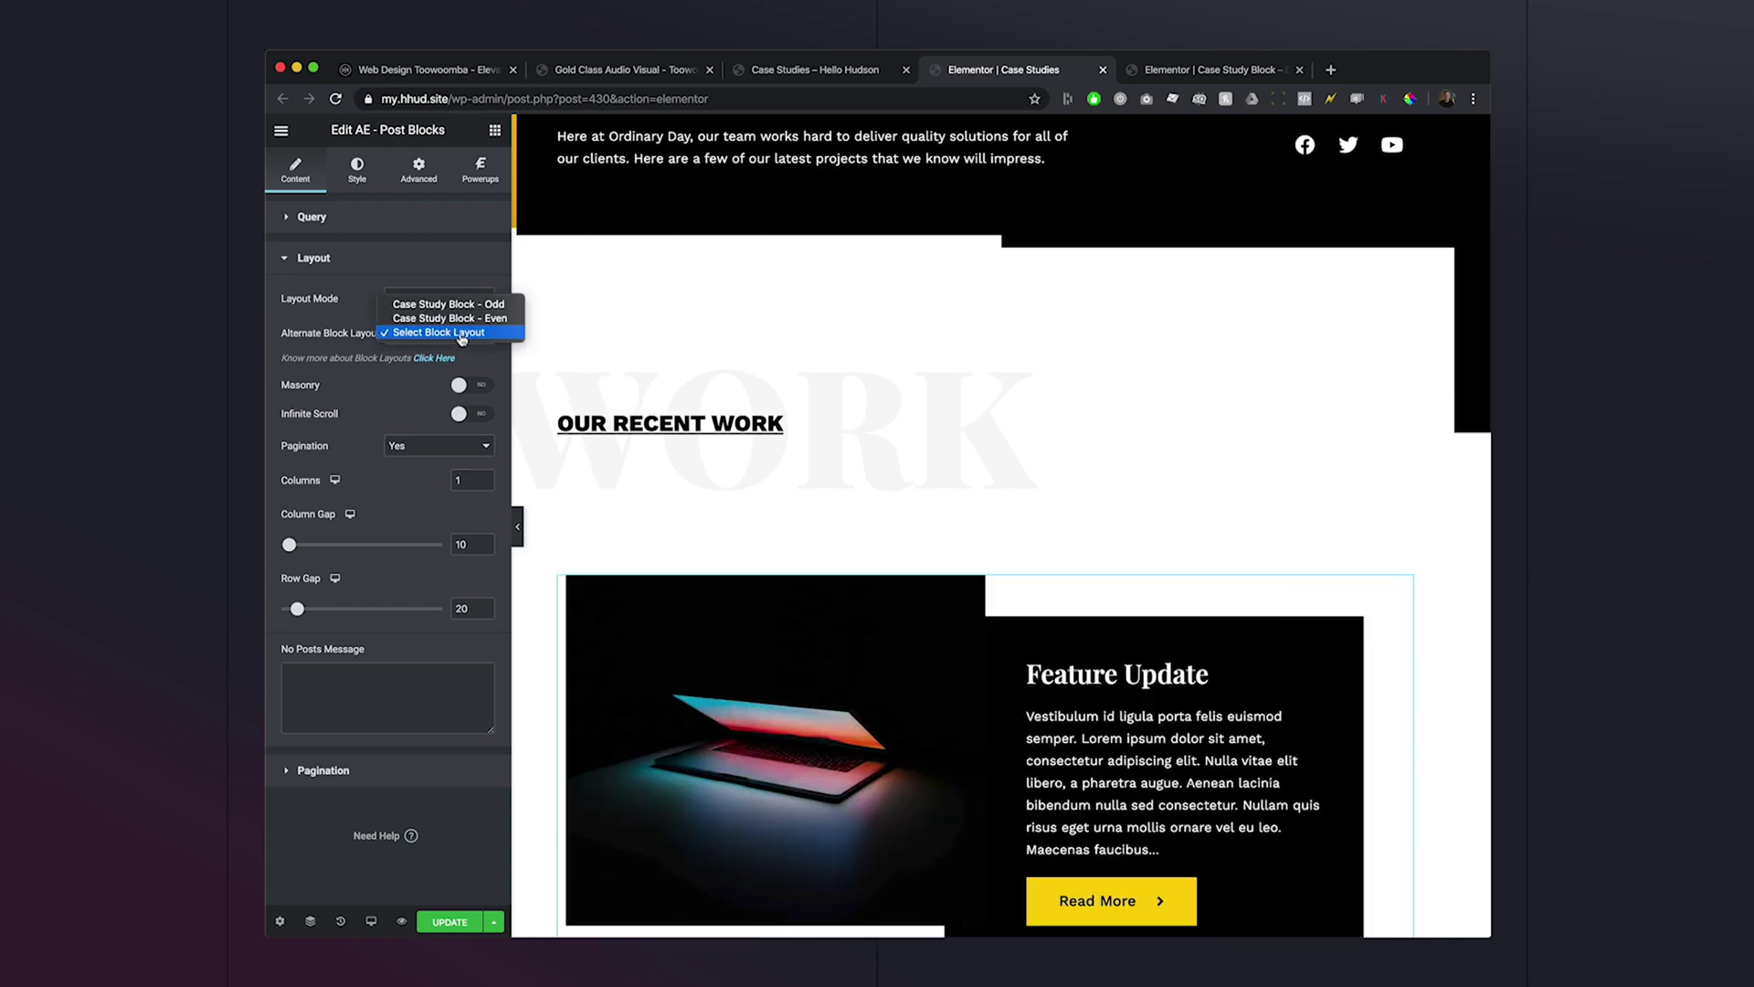
left_click(471, 319)
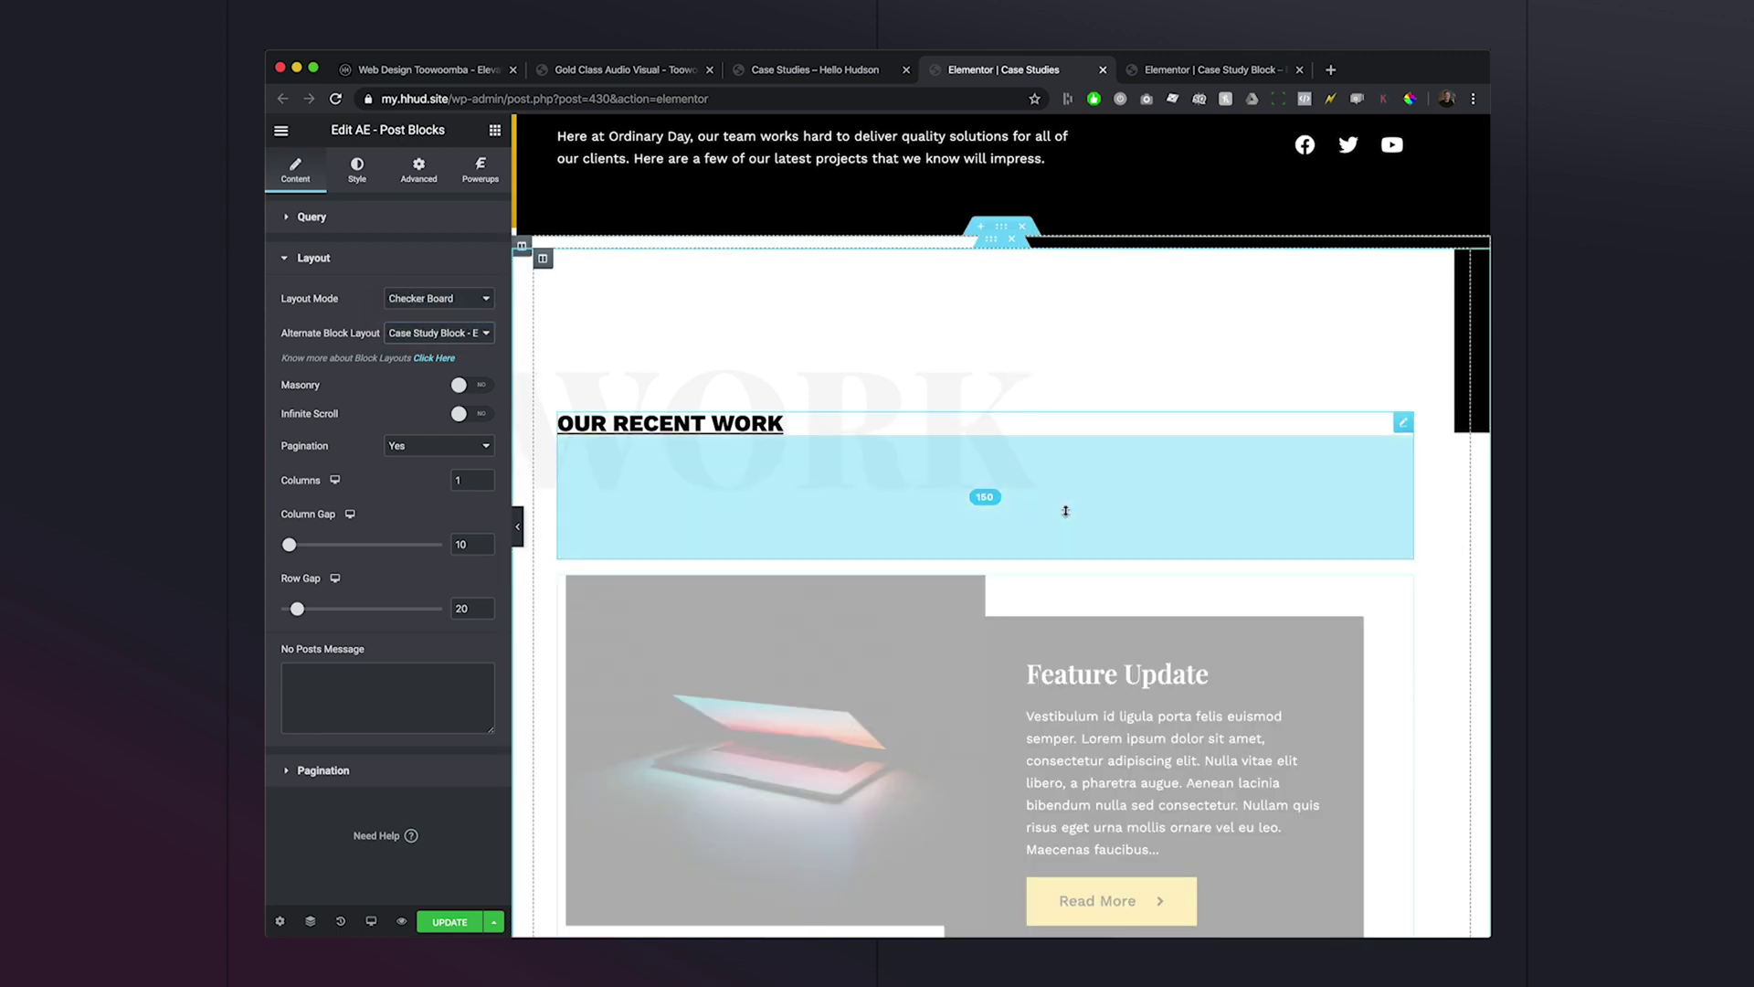
scroll(1066, 509, "down", 5)
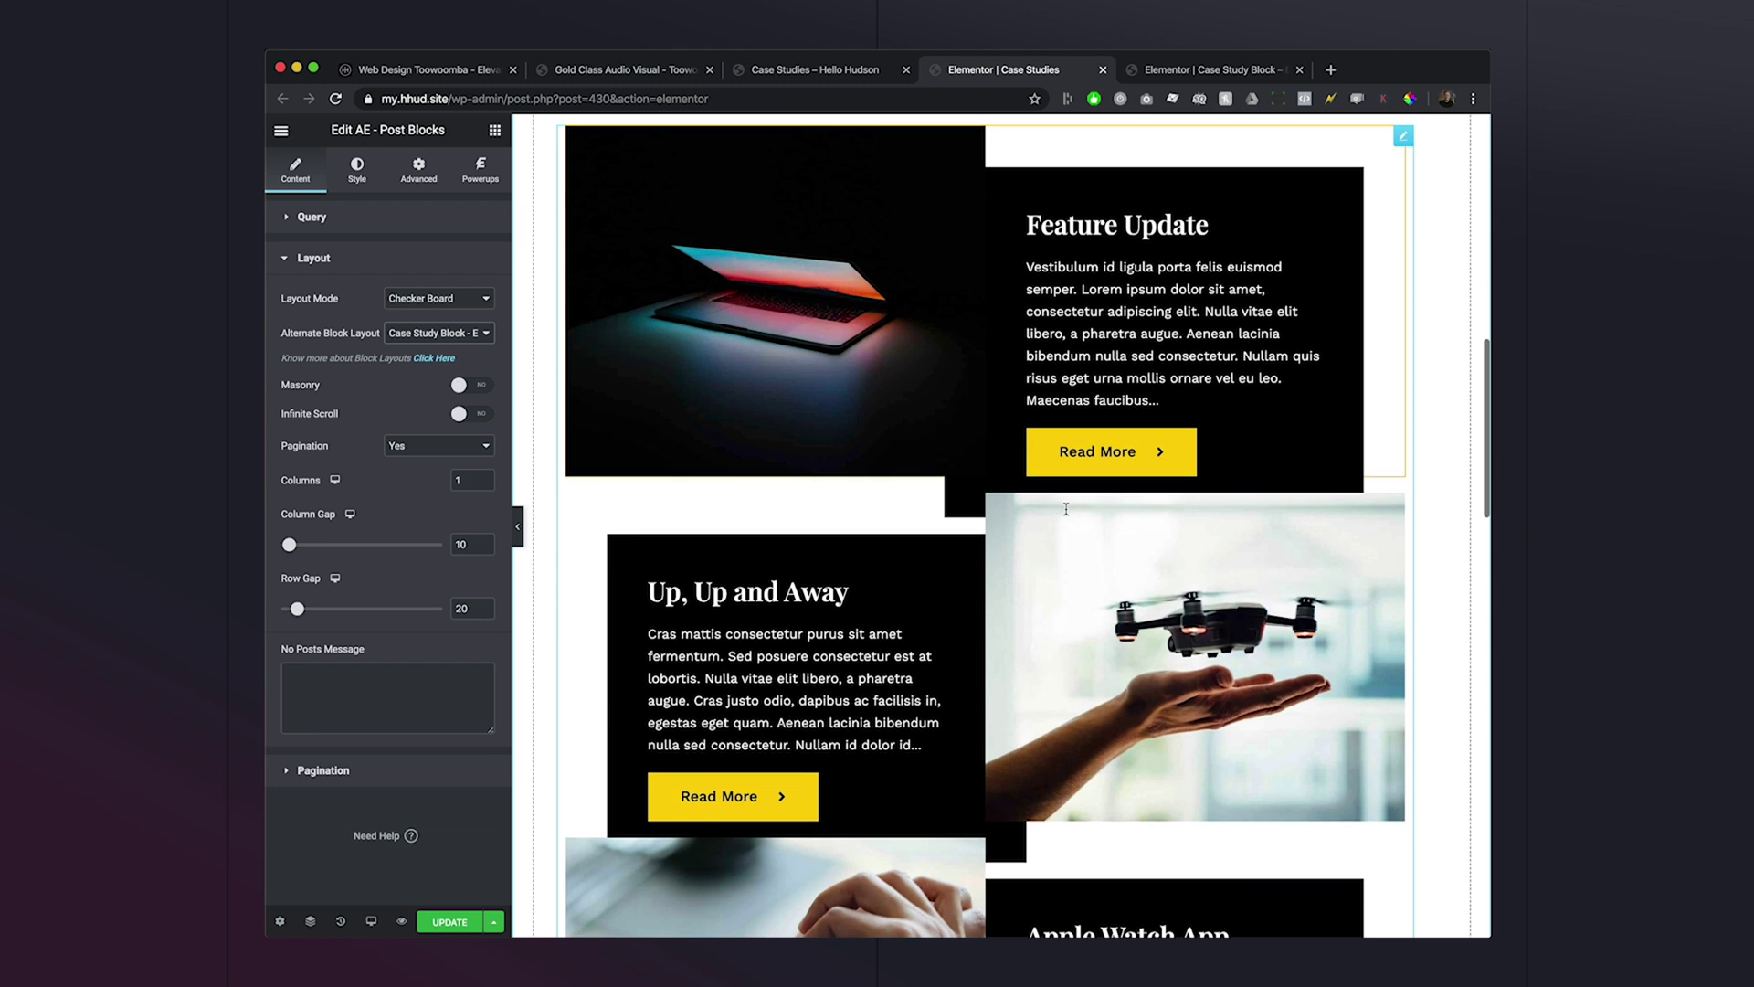
Set the post blocks row gap to 200, update the Case Studies page and preview it.
left_click_drag(298, 610, 455, 628)
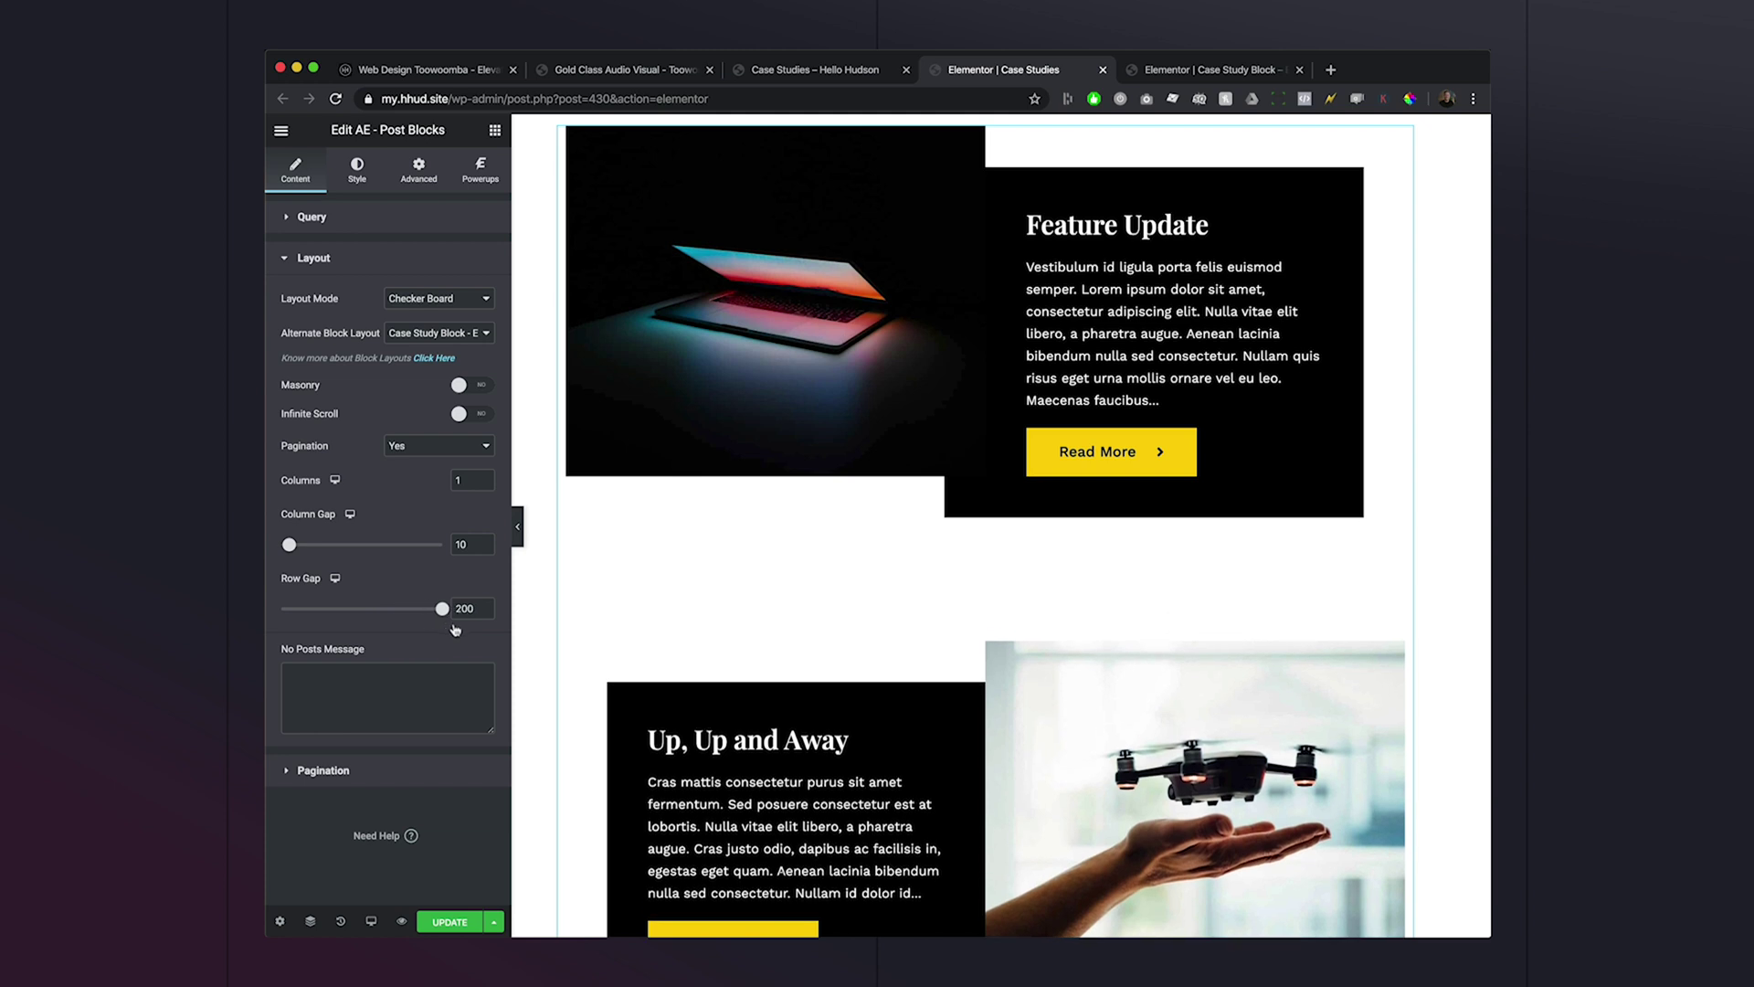
left_click(454, 919)
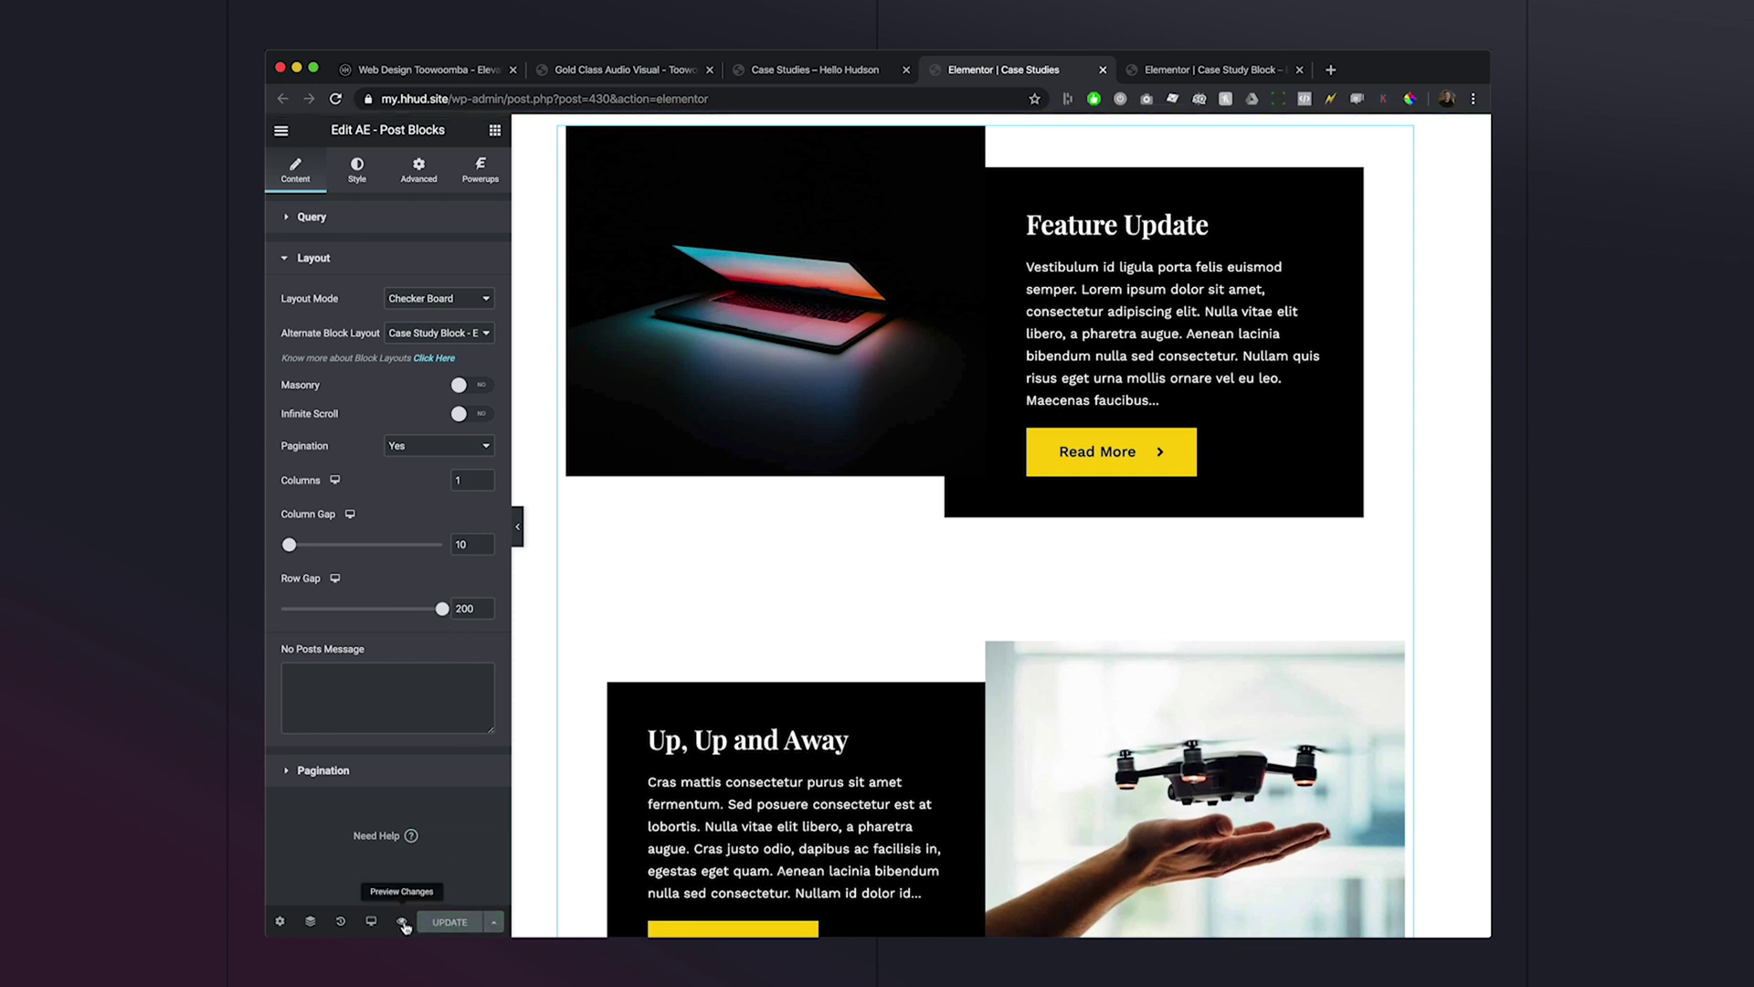
left_click(403, 921)
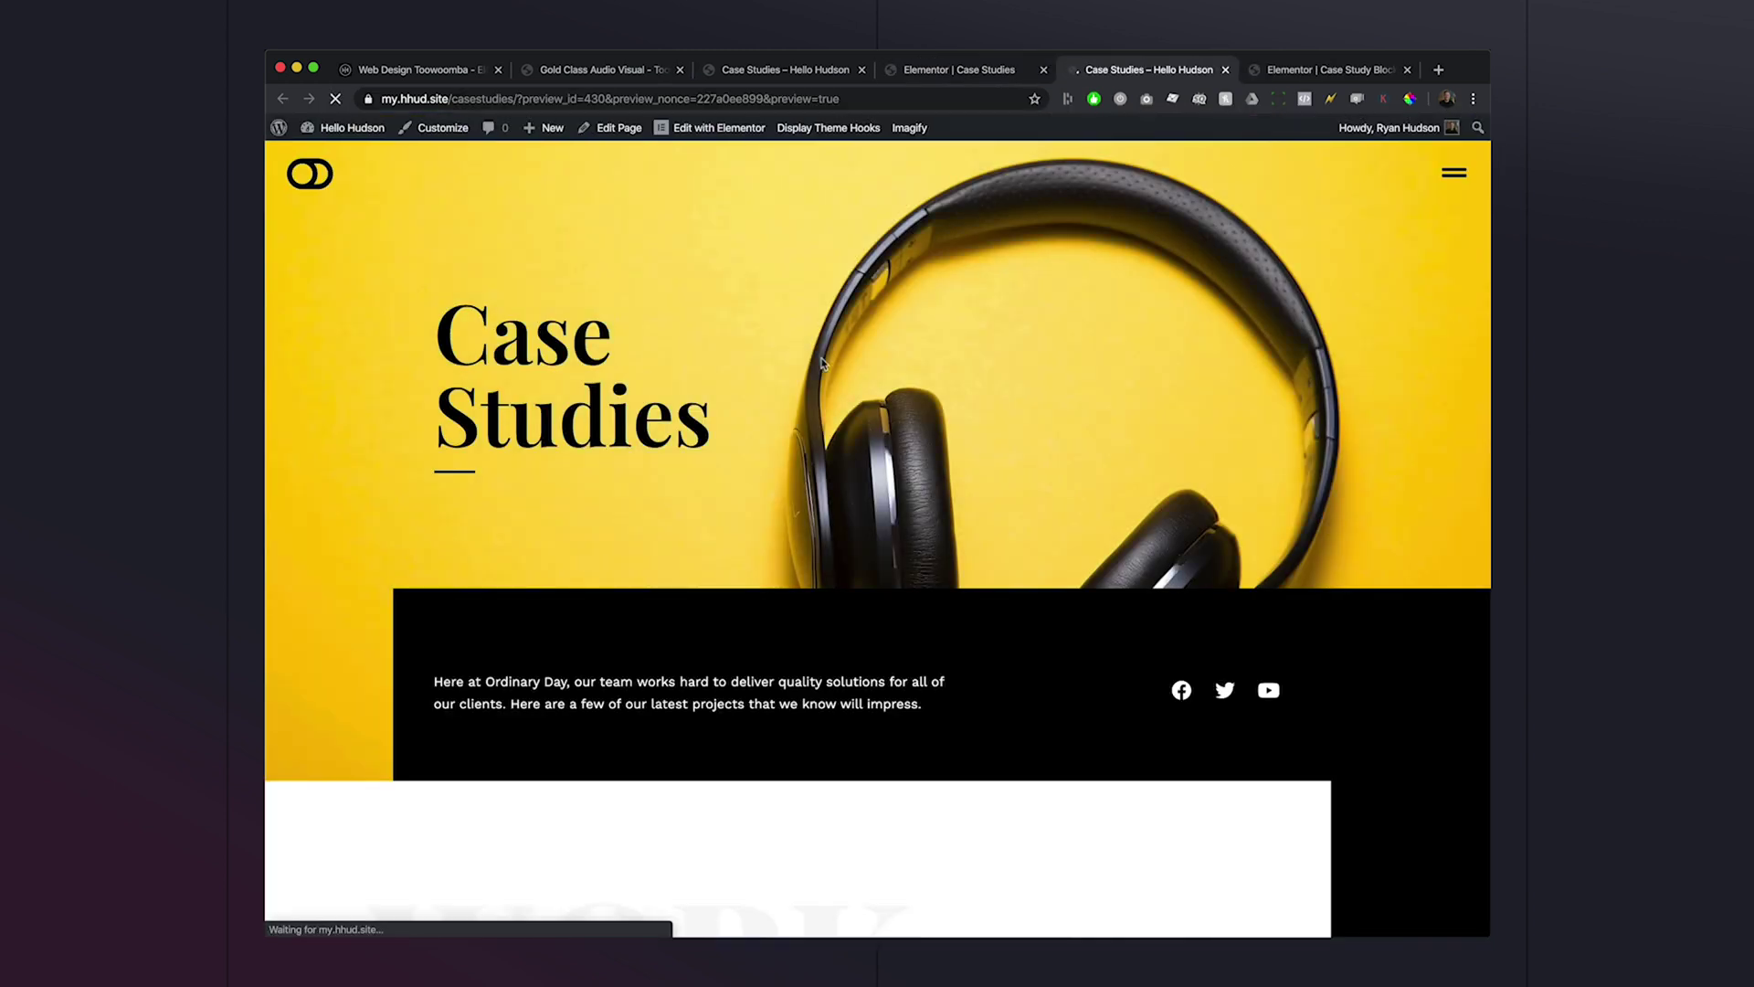
scroll(1249, 634, "down", 10)
scroll(1249, 639, "down", 3)
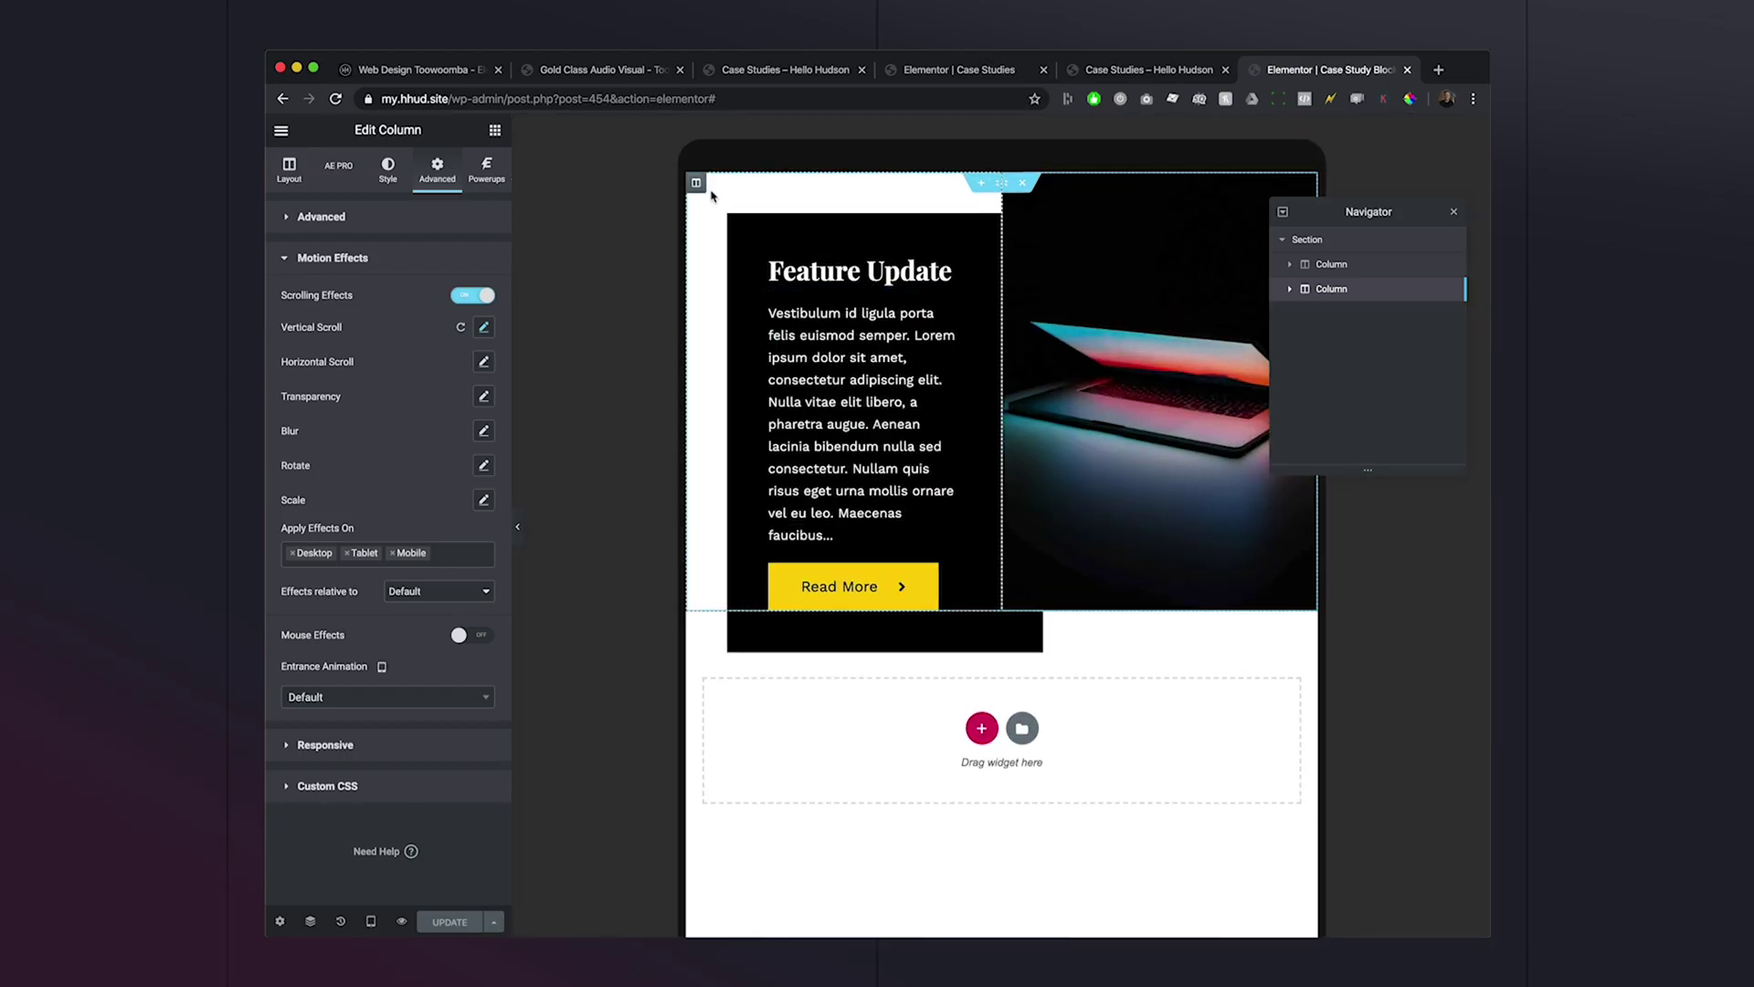
Turn on reversed columns for tablet and mobile on the even case study block's section.
left_click(1001, 183)
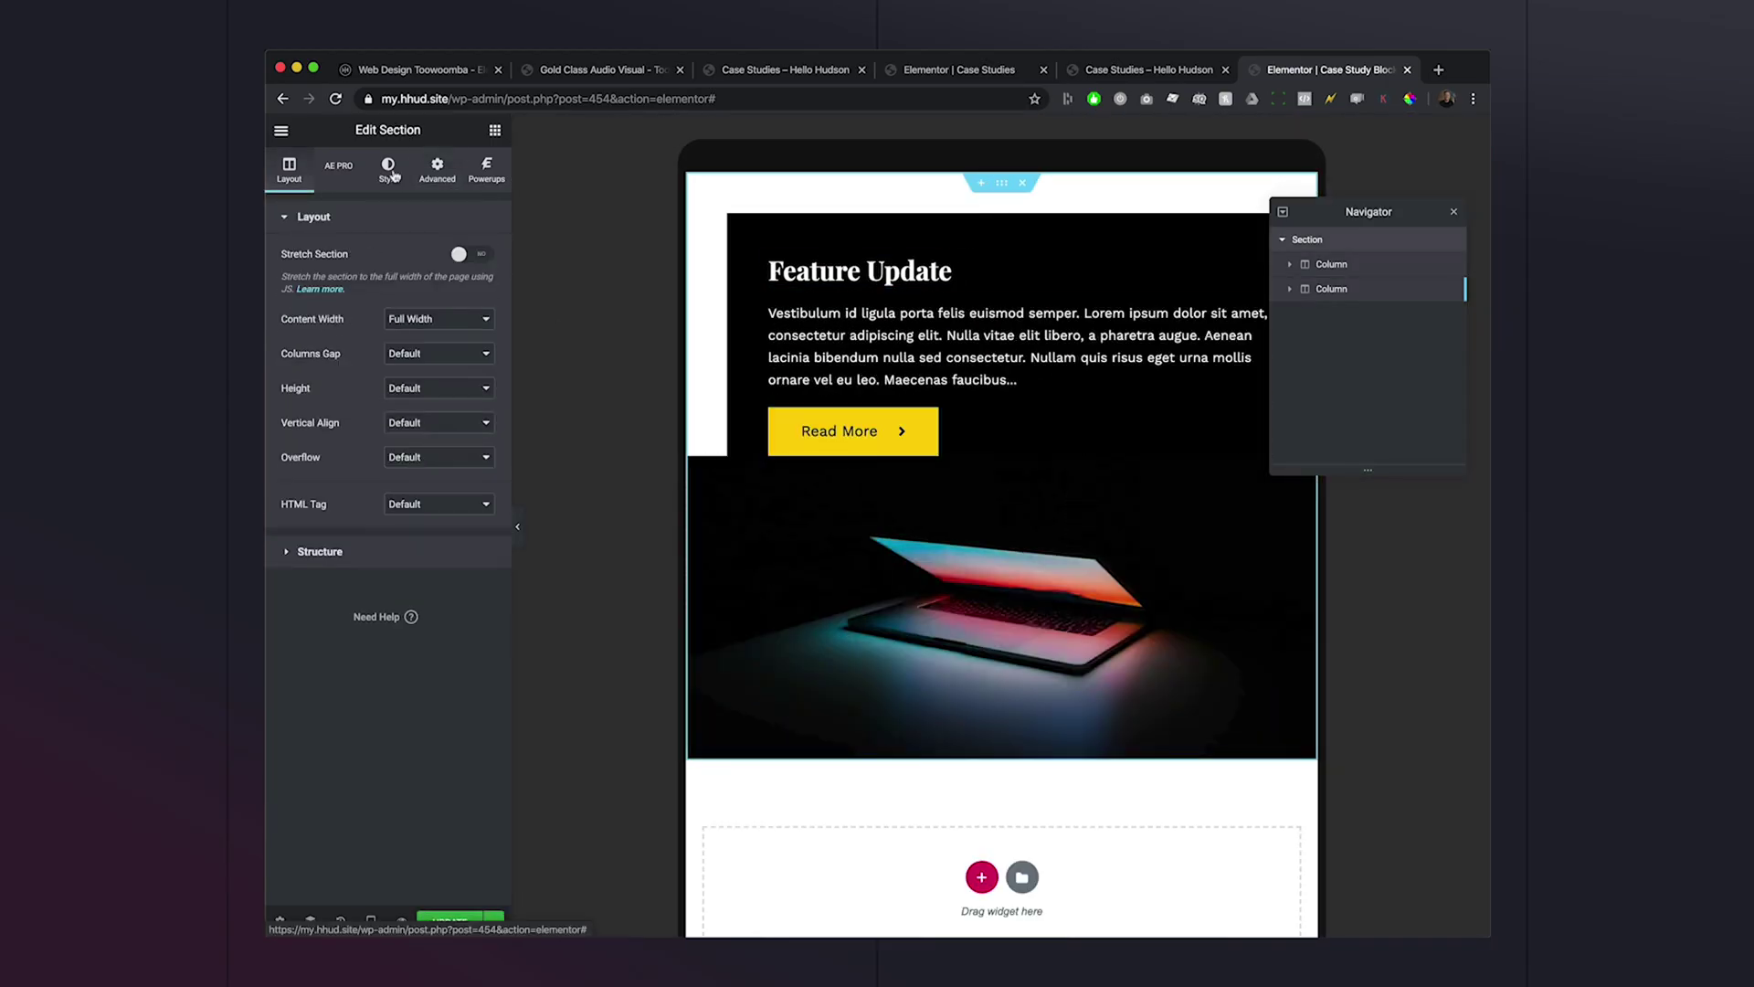
left_click(437, 169)
left_click(325, 299)
left_click(472, 336)
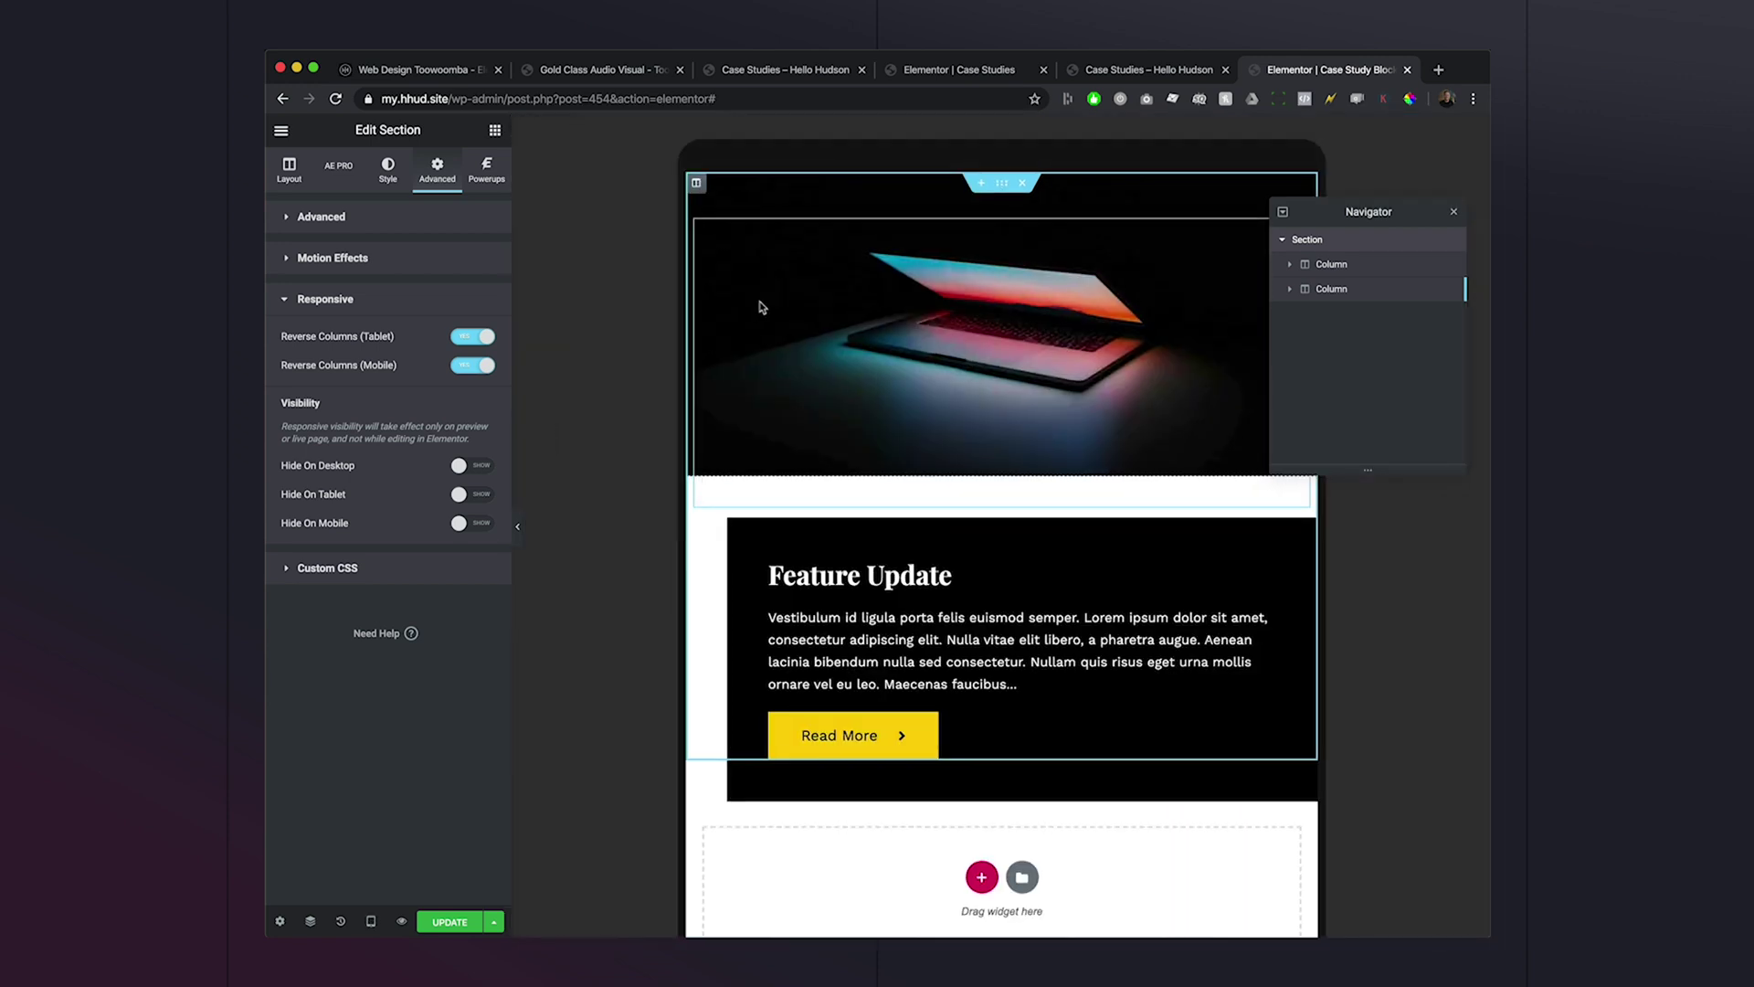
Set the top padding to 0 in the even block's tablet layout and select its second column.
left_click(759, 298)
left_click(301, 363)
type("0")
left_click(1342, 289)
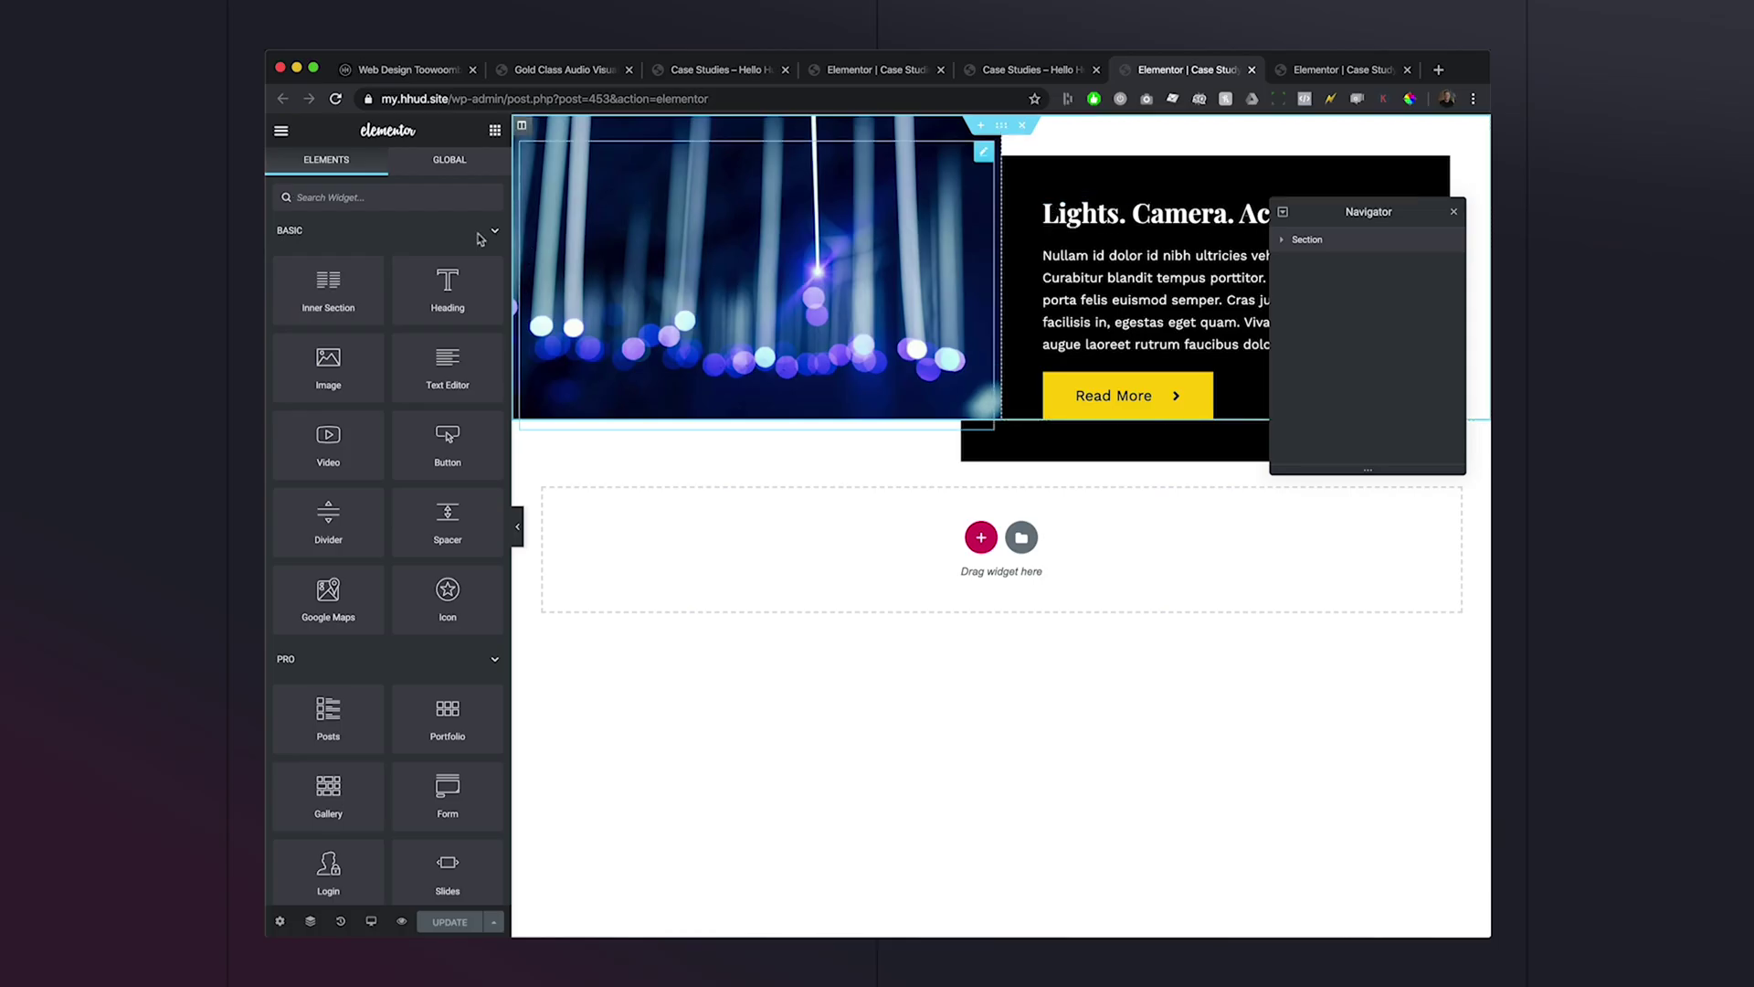
Add a Heading widget above the title in the odd block's text column and set its HTML tag to span.
left_click(401, 200)
left_click_drag(448, 294, 1106, 201)
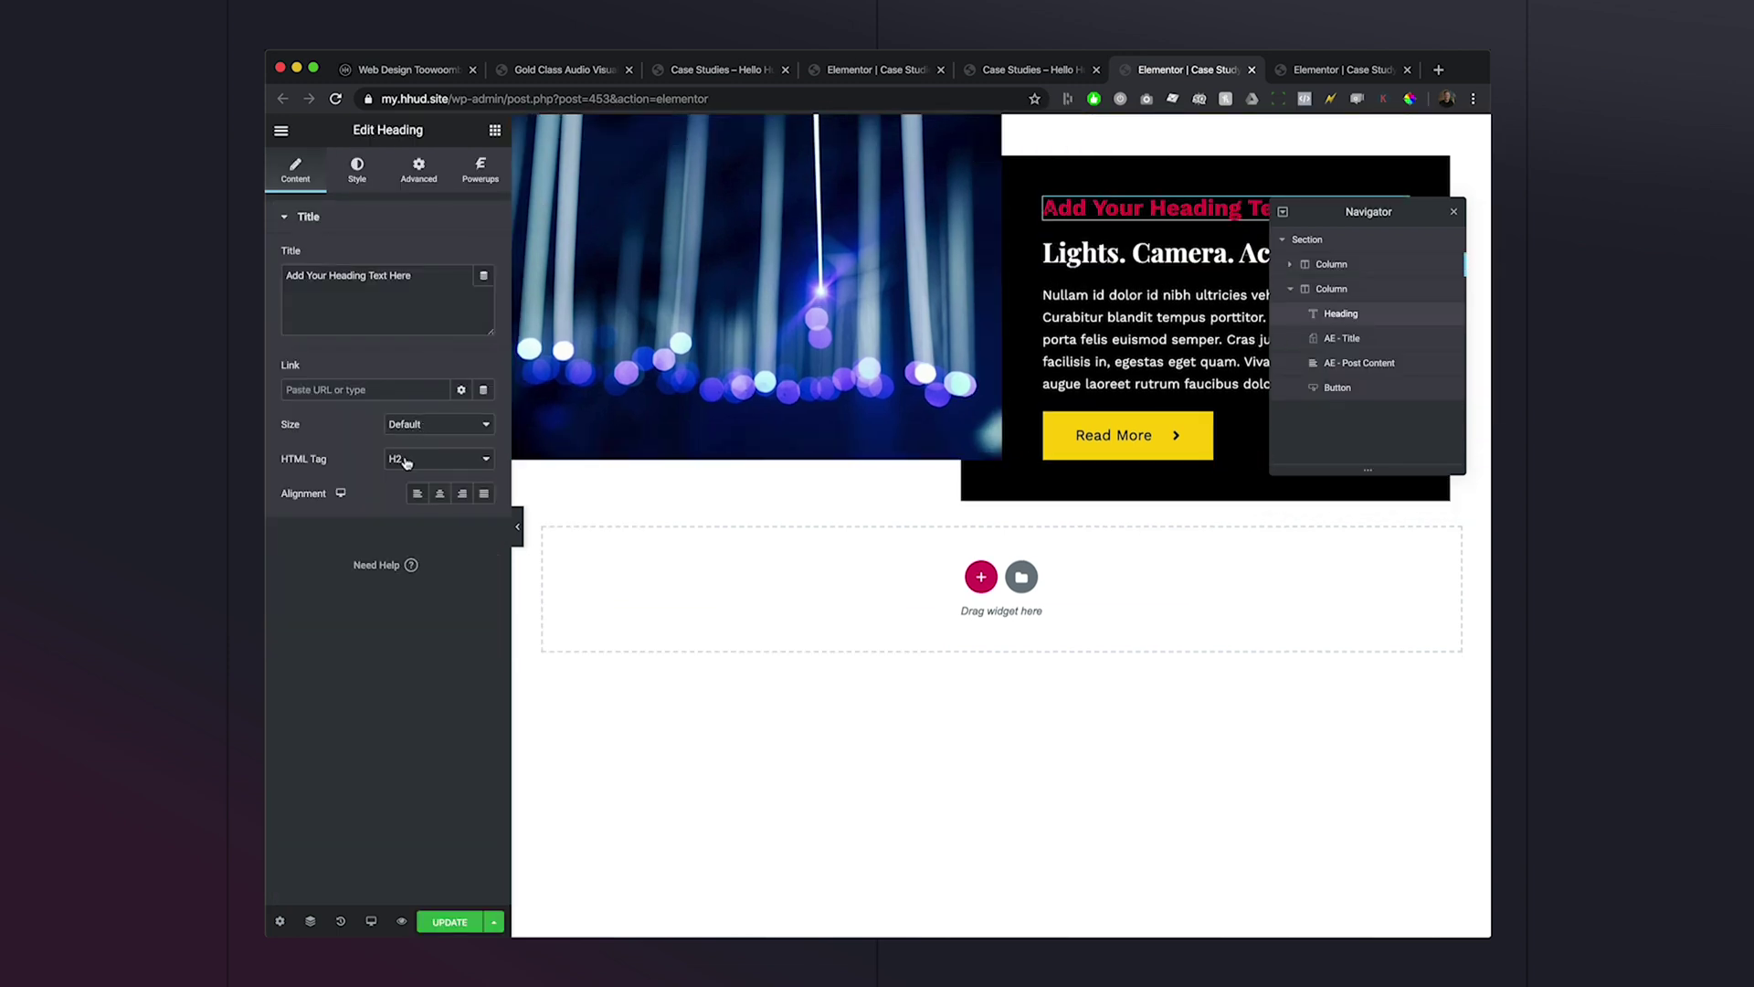
left_click(405, 543)
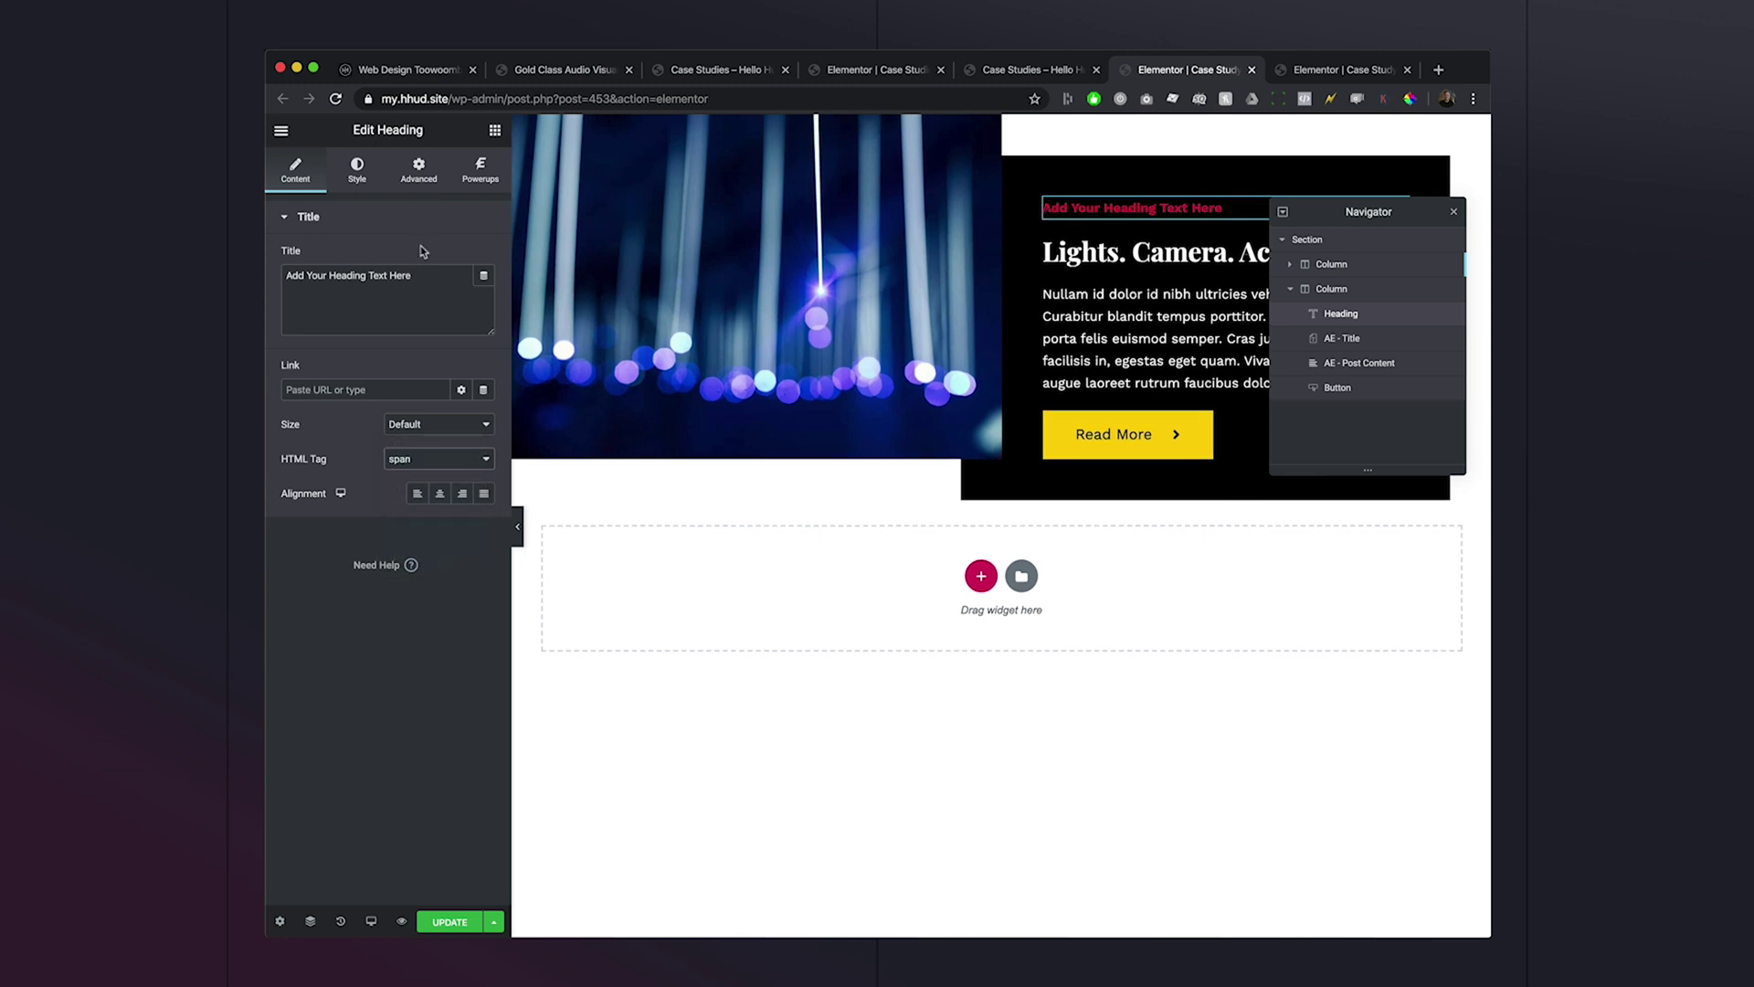
Give the new heading the CSS class number and change its title to 01.
left_click(421, 171)
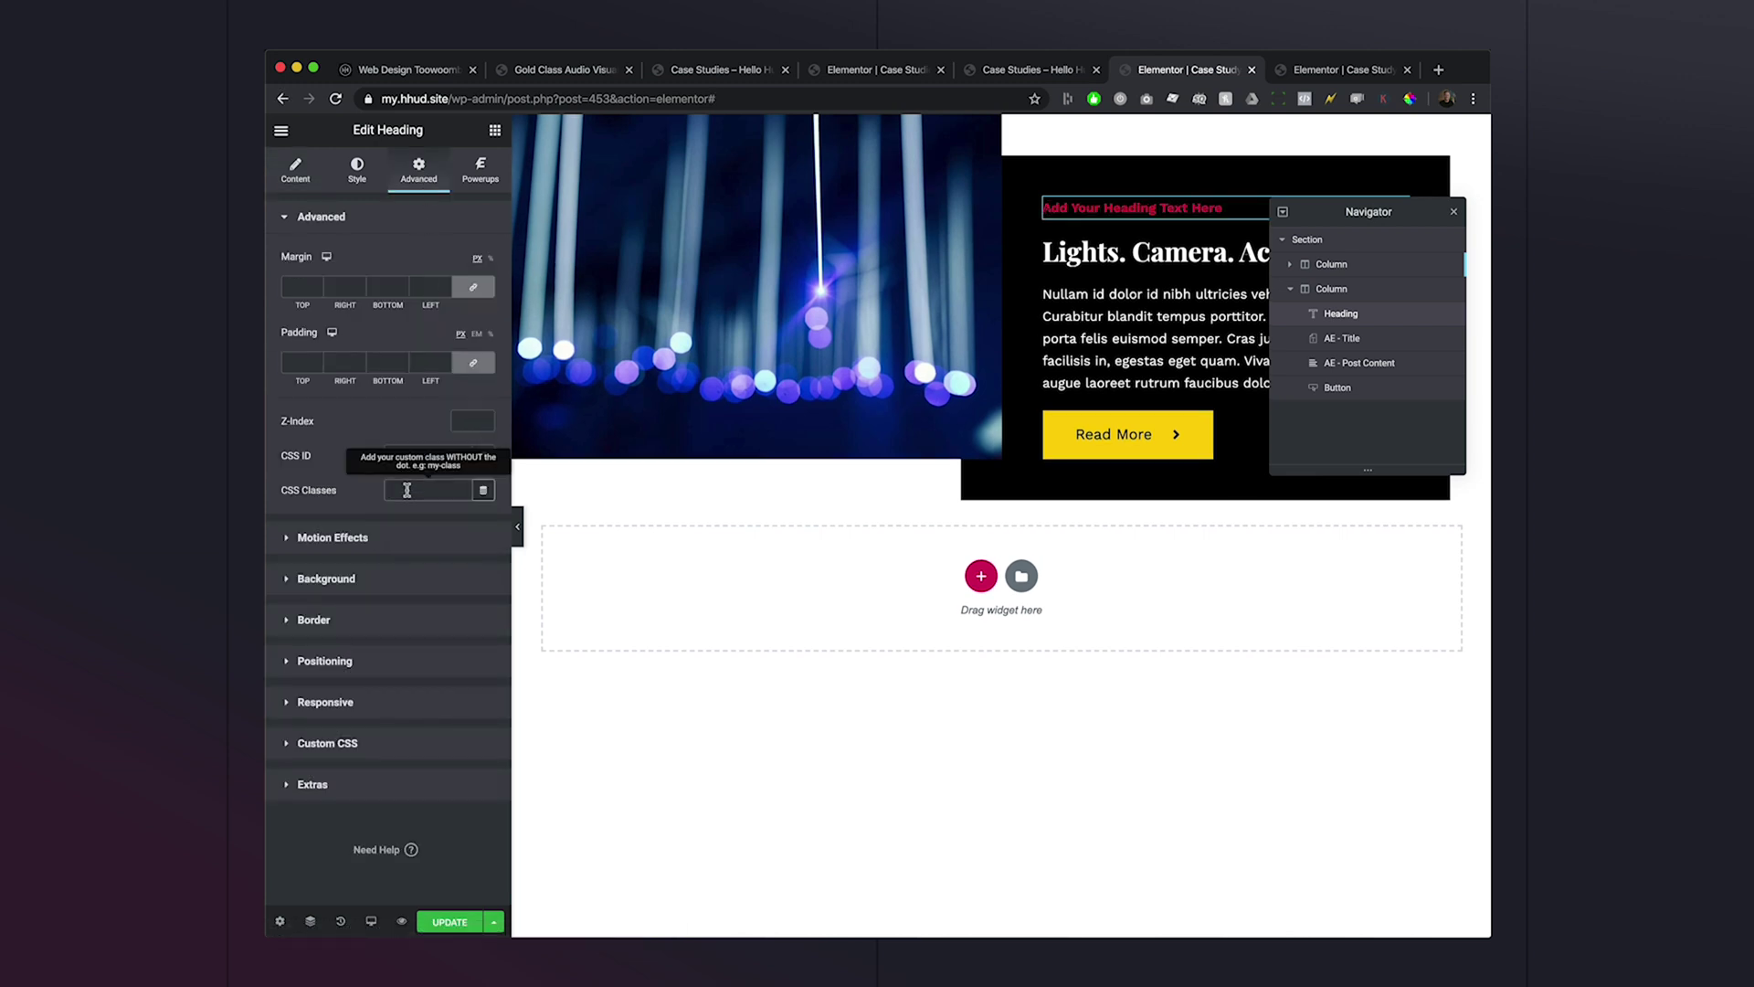
left_click(306, 176)
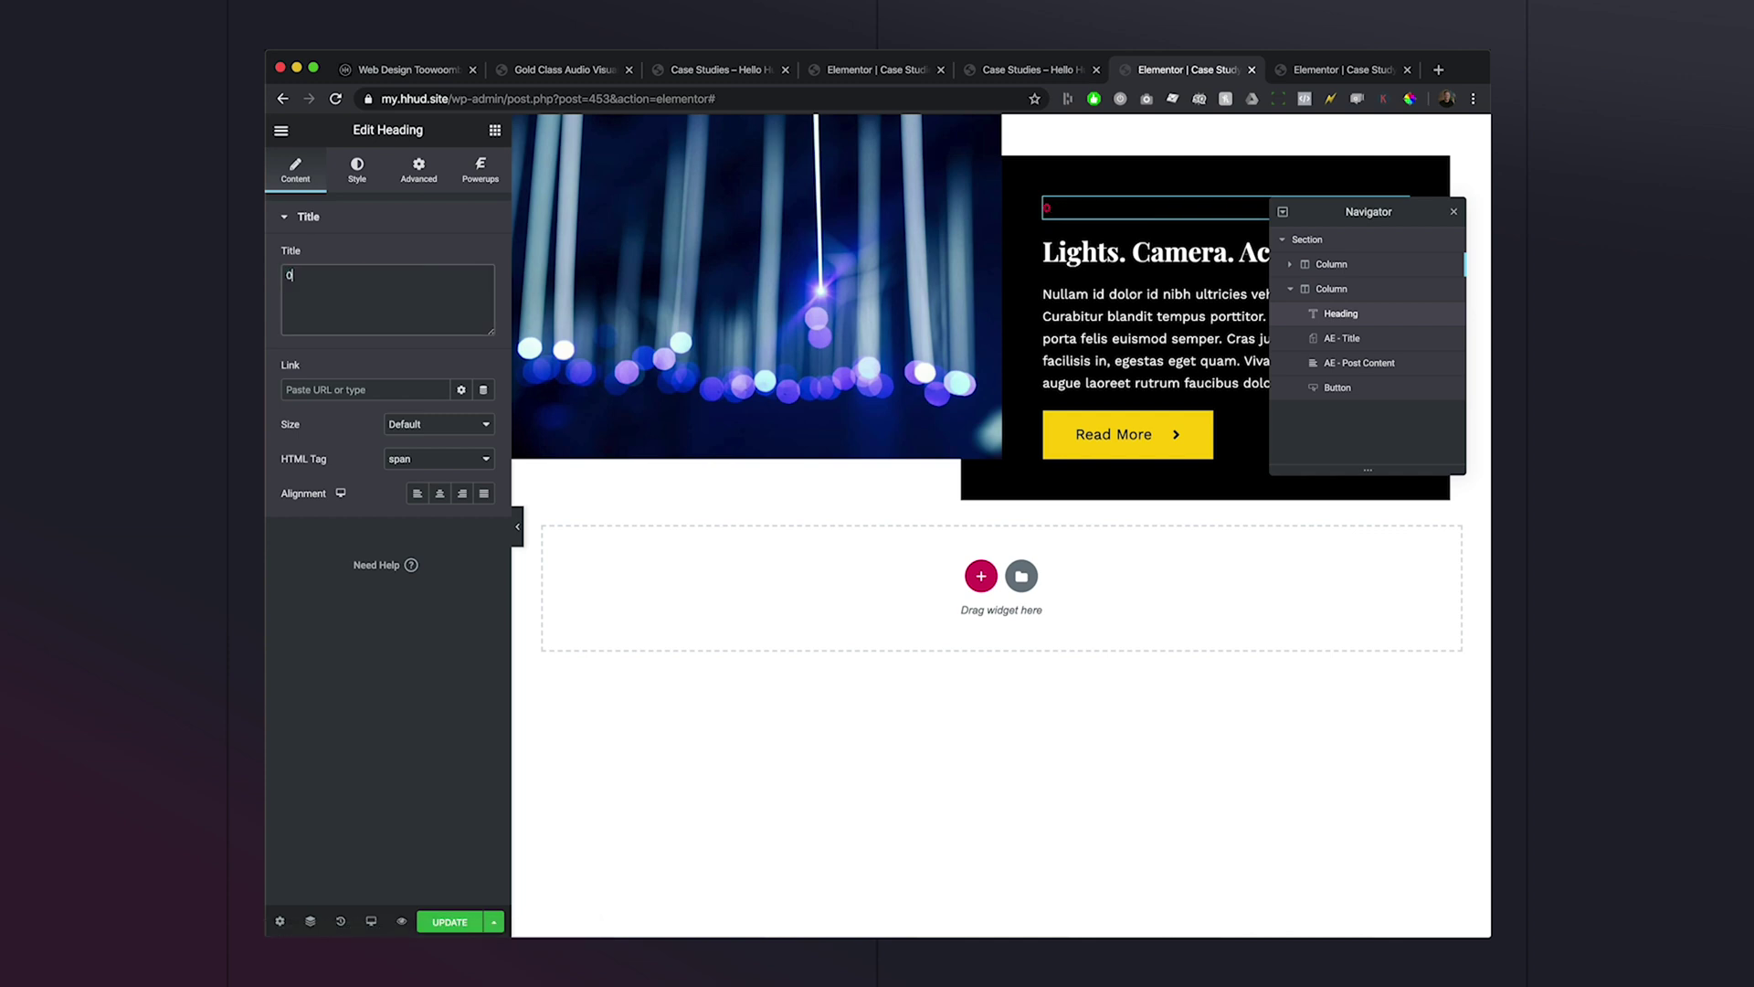
left_click(358, 172)
Set the 01 heading's position to Absolute.
left_click(435, 187)
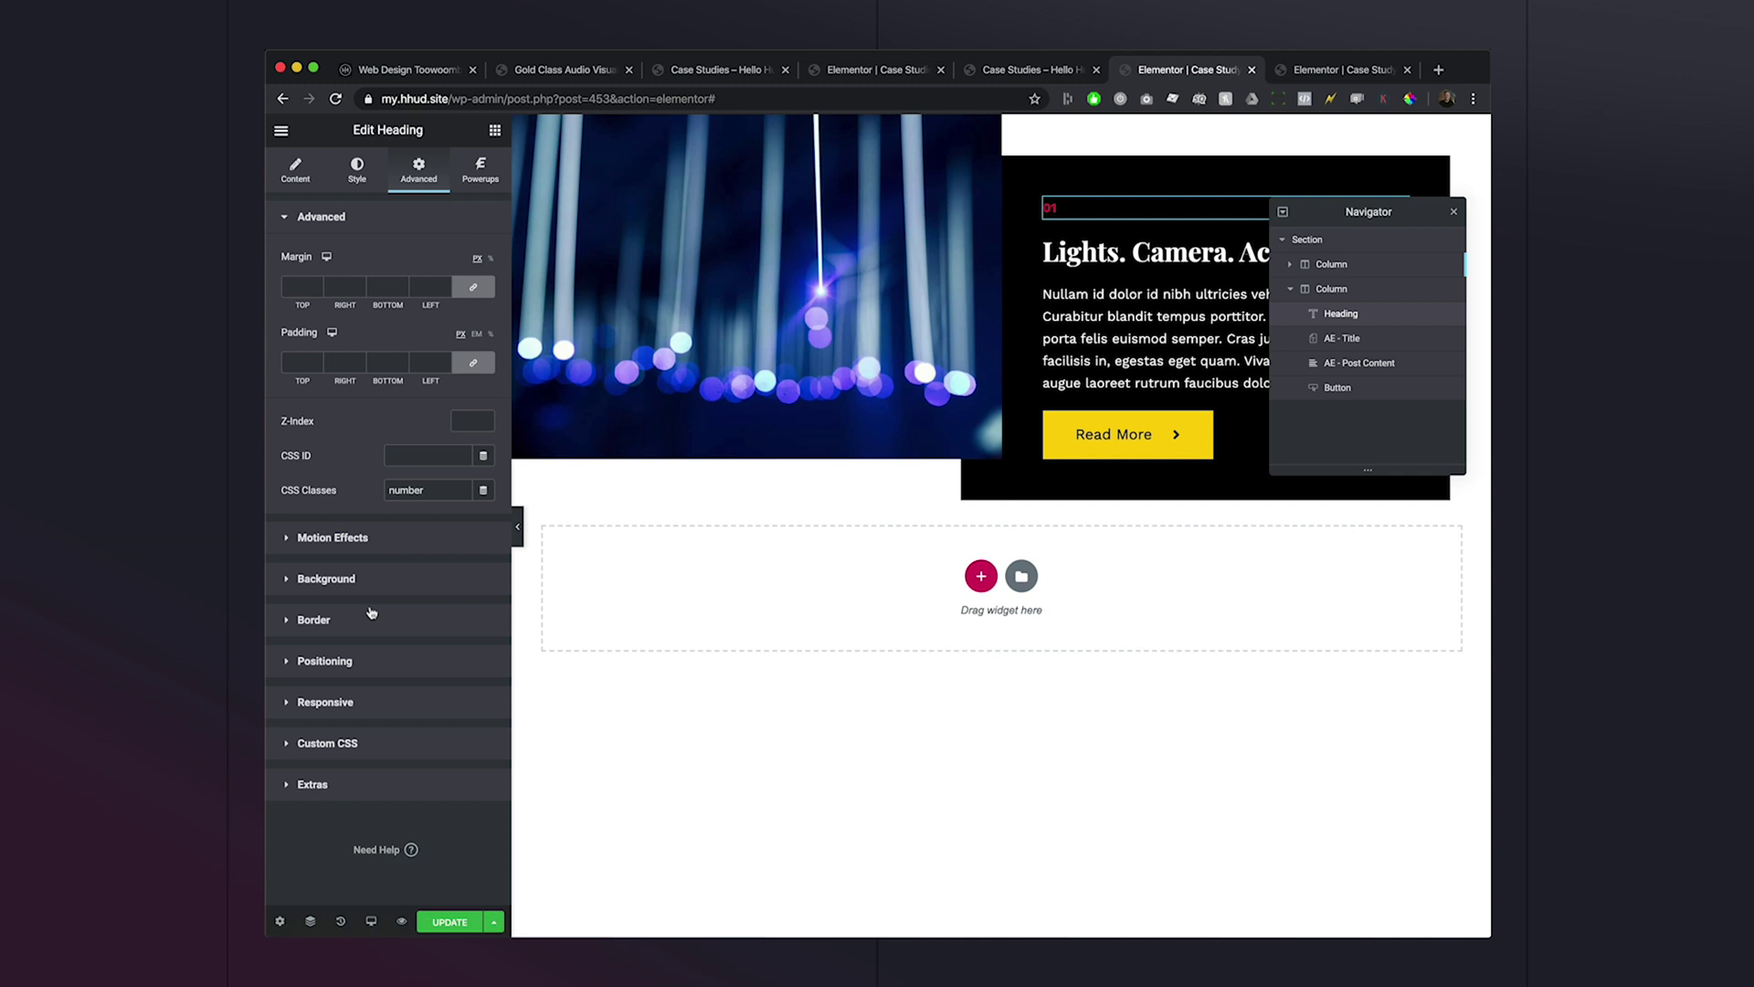
left_click(333, 663)
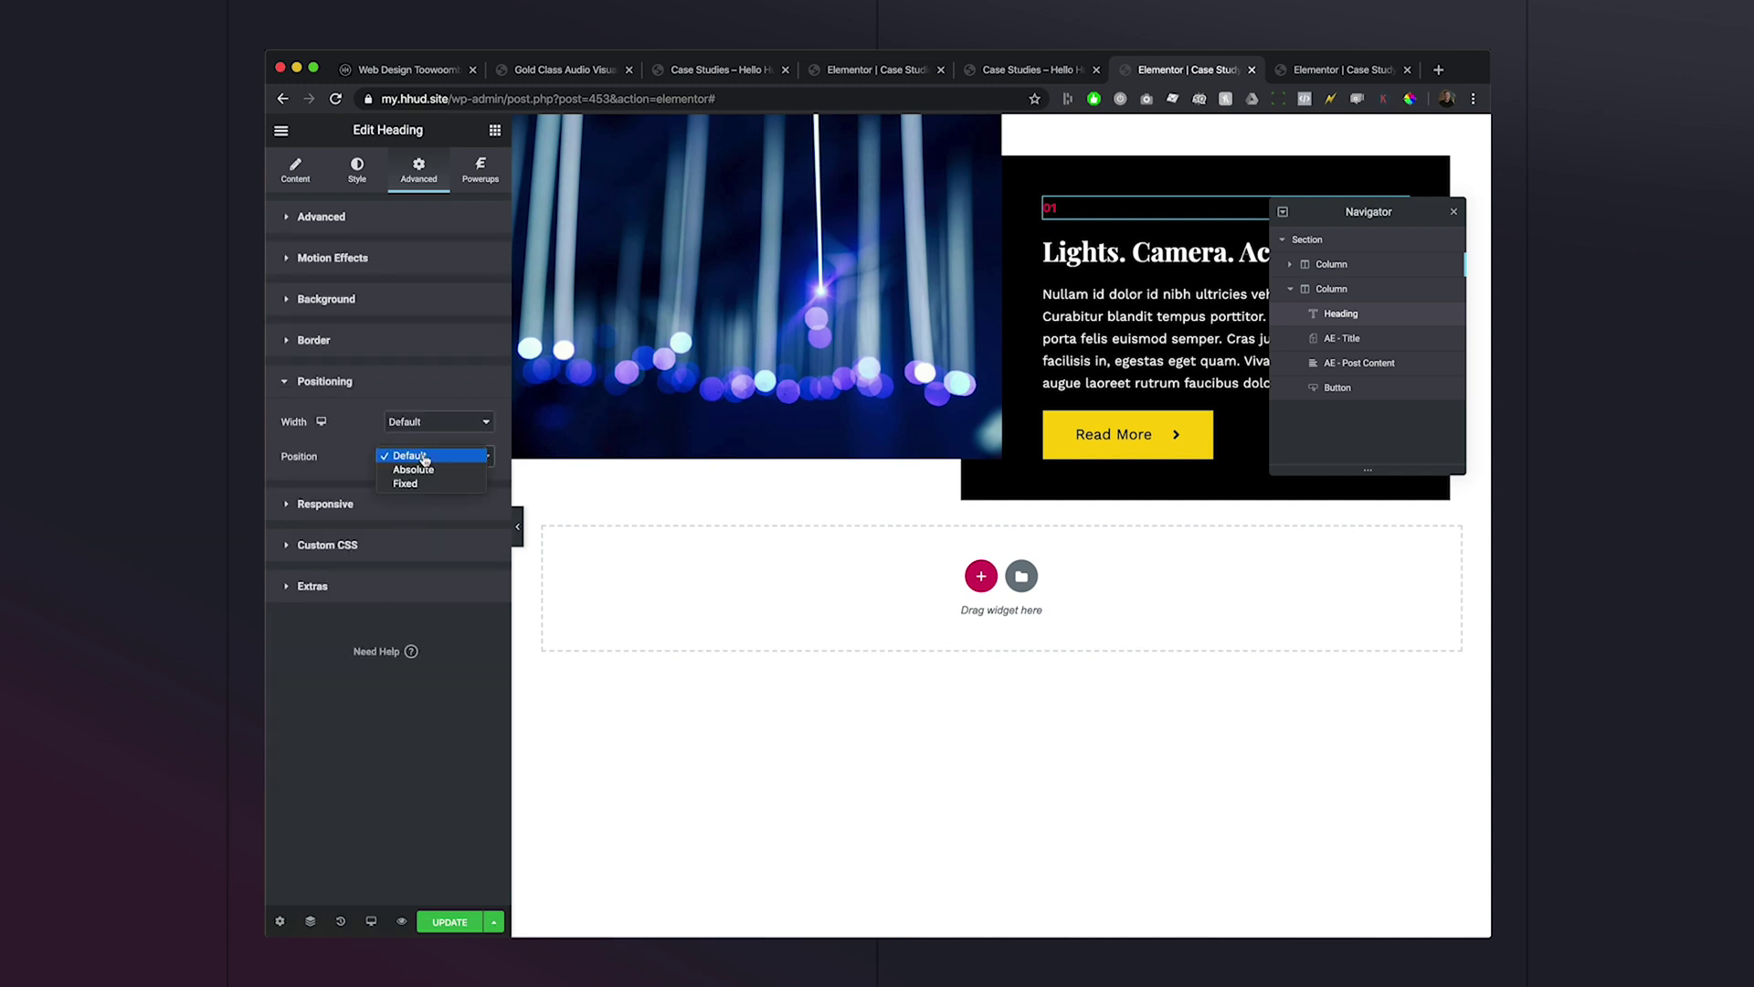
left_click(419, 471)
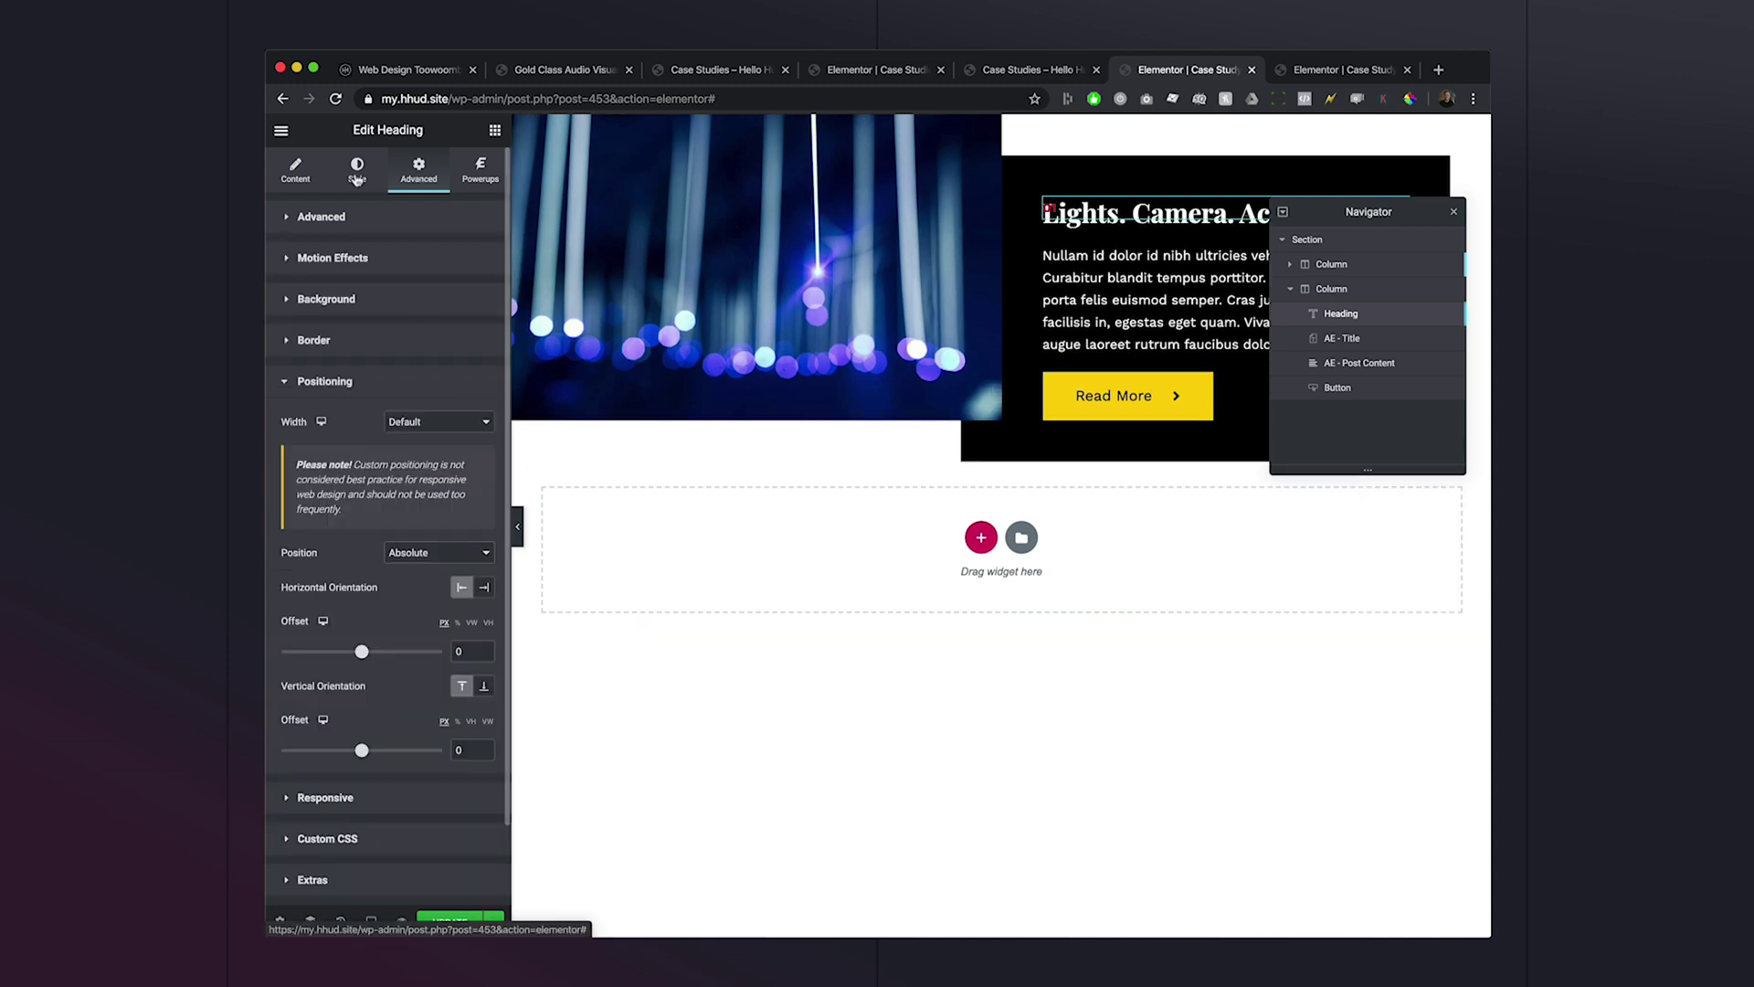
Give the 01 heading a faint, semi-transparent text colour.
left_click(357, 172)
left_click(461, 257)
left_click(548, 533)
Set the 01 heading's font size to 160 px and give it a negative position offset.
left_click(418, 173)
left_click(356, 173)
left_click(485, 292)
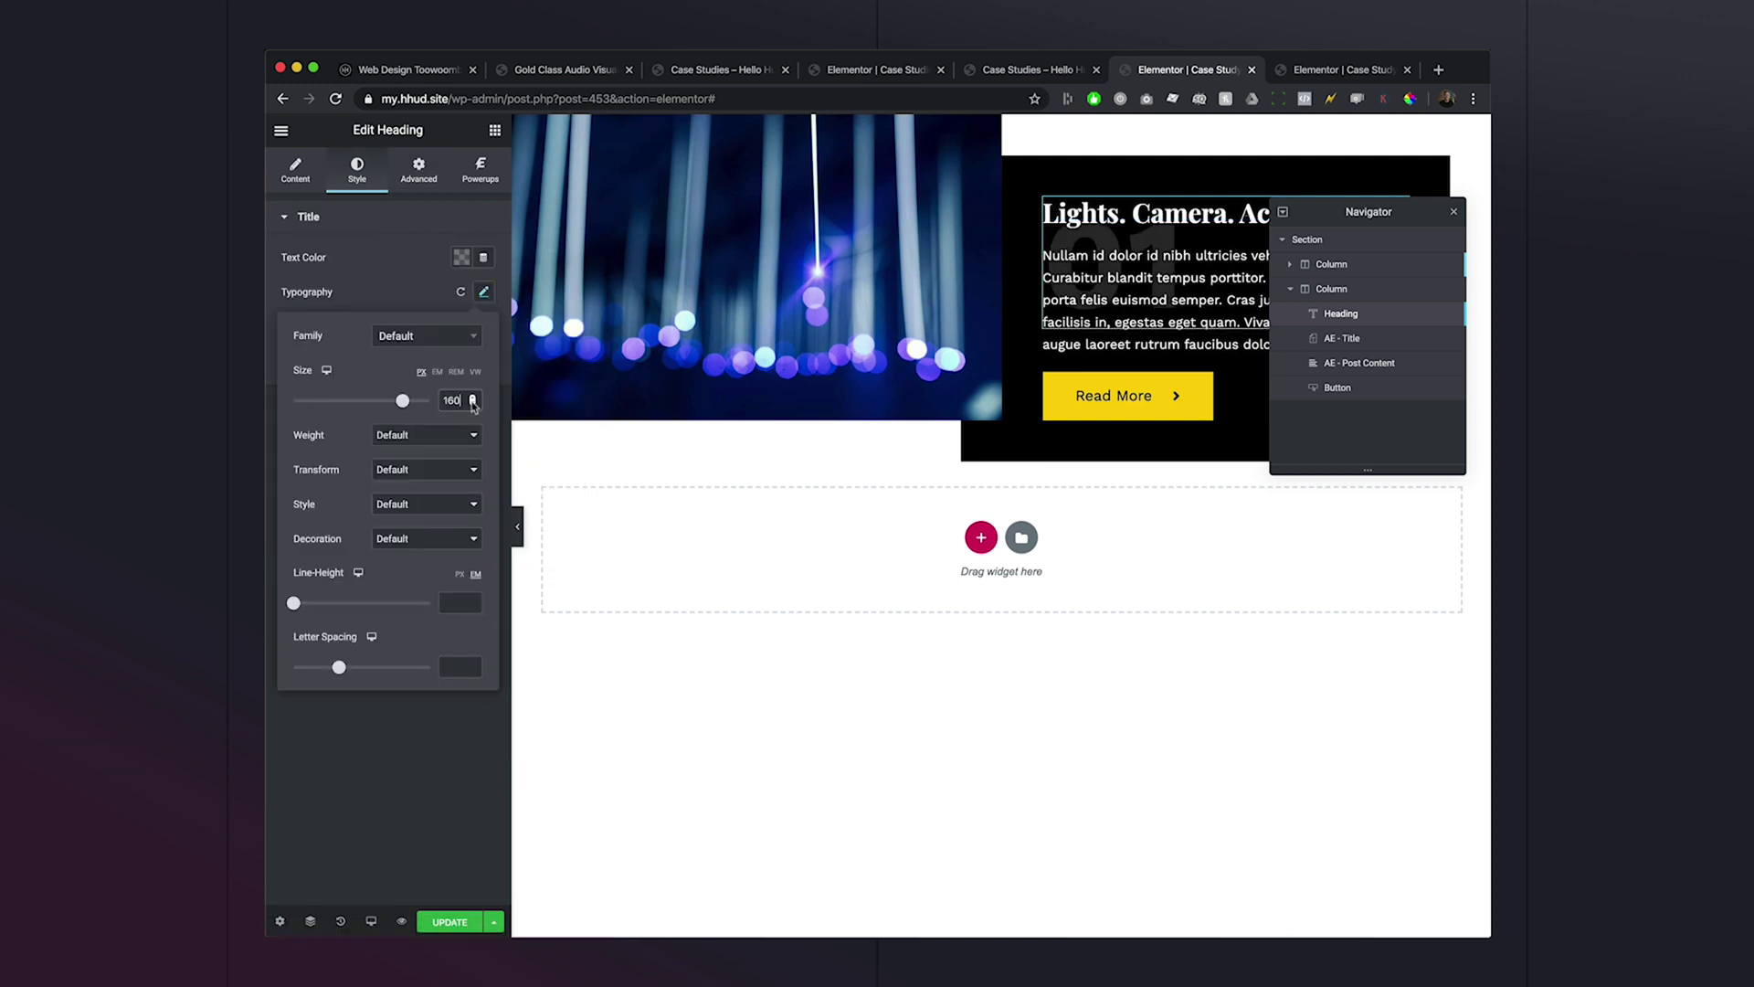
left_click(419, 173)
type("-6")
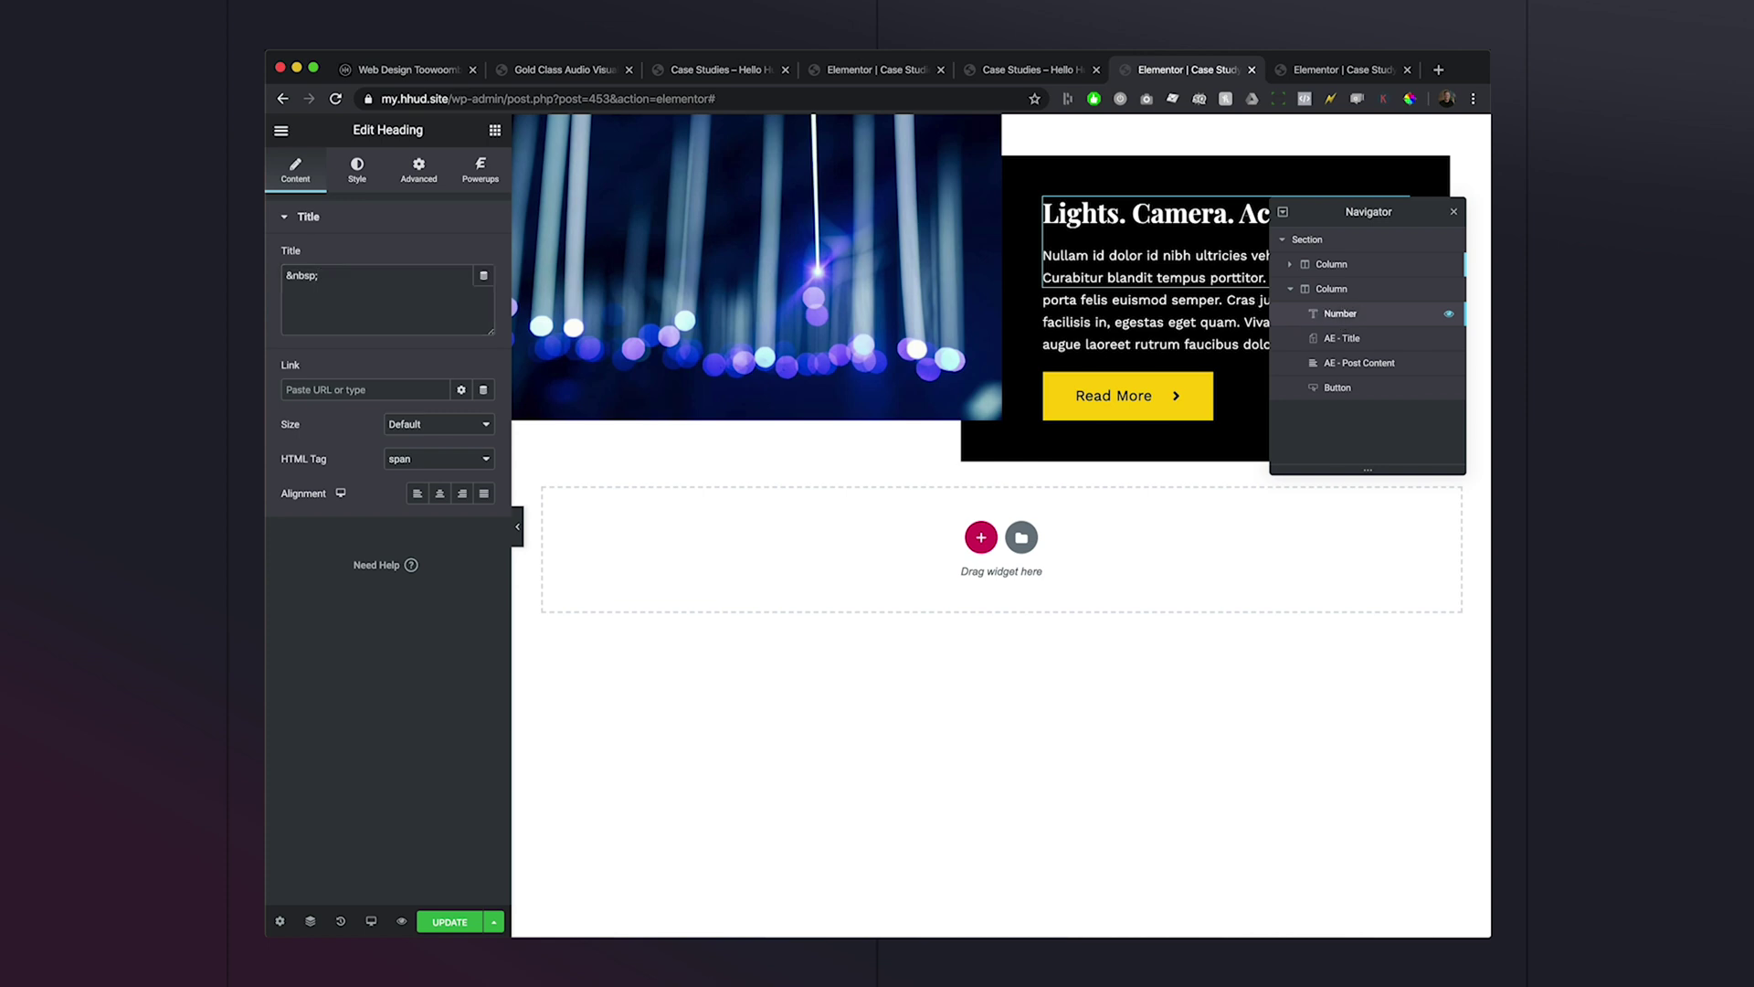
Copy the Number heading into the text column of the other case study template and place it above the AE - Title widget.
right_click(1348, 316)
left_click(1376, 395)
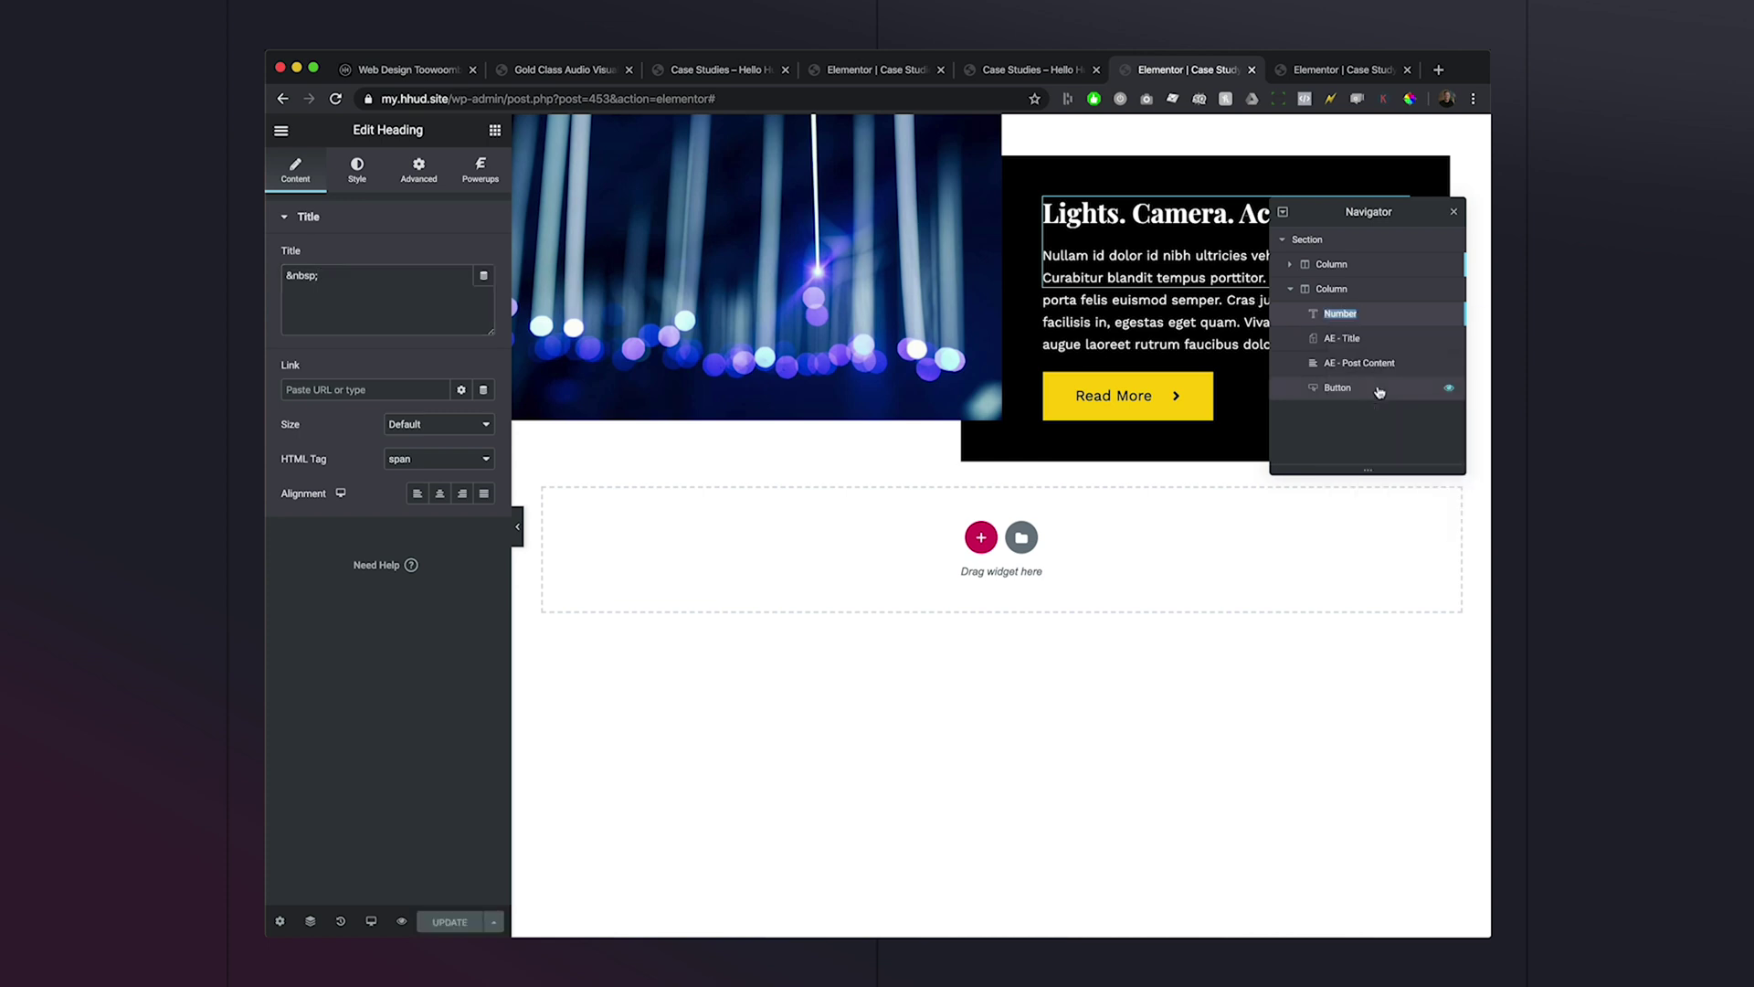
left_click(1293, 73)
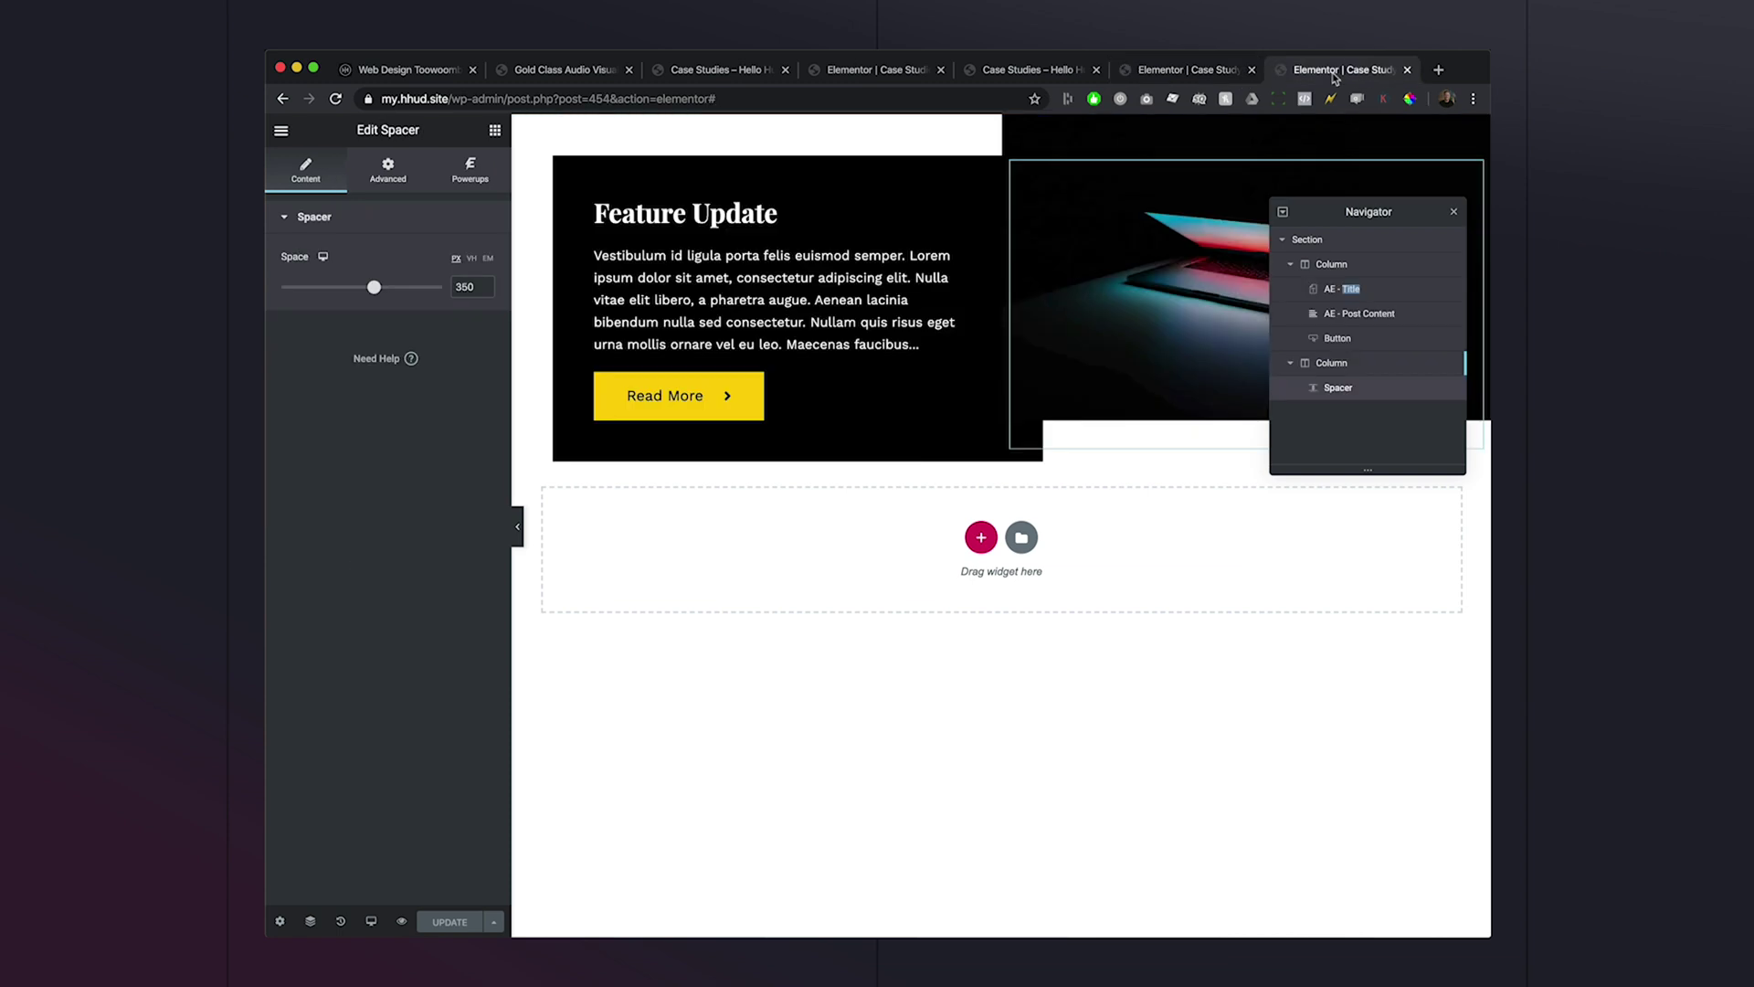
right_click(1344, 270)
left_click(1381, 394)
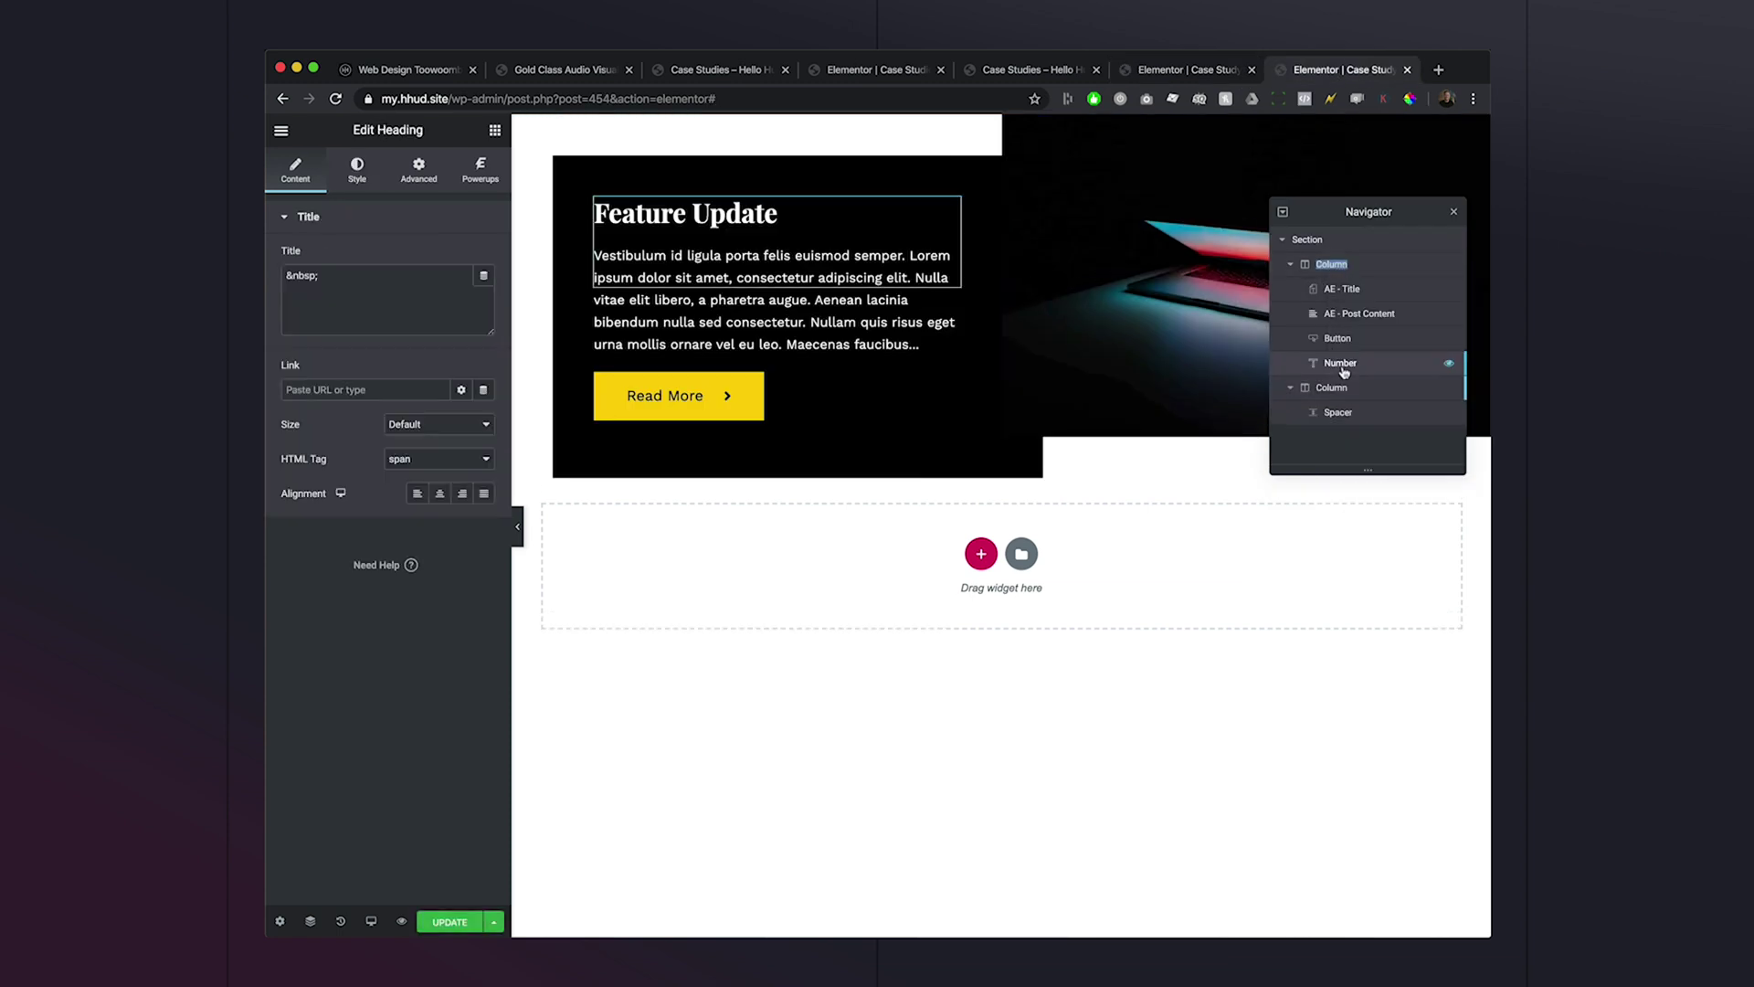
left_click_drag(1346, 367, 1363, 289)
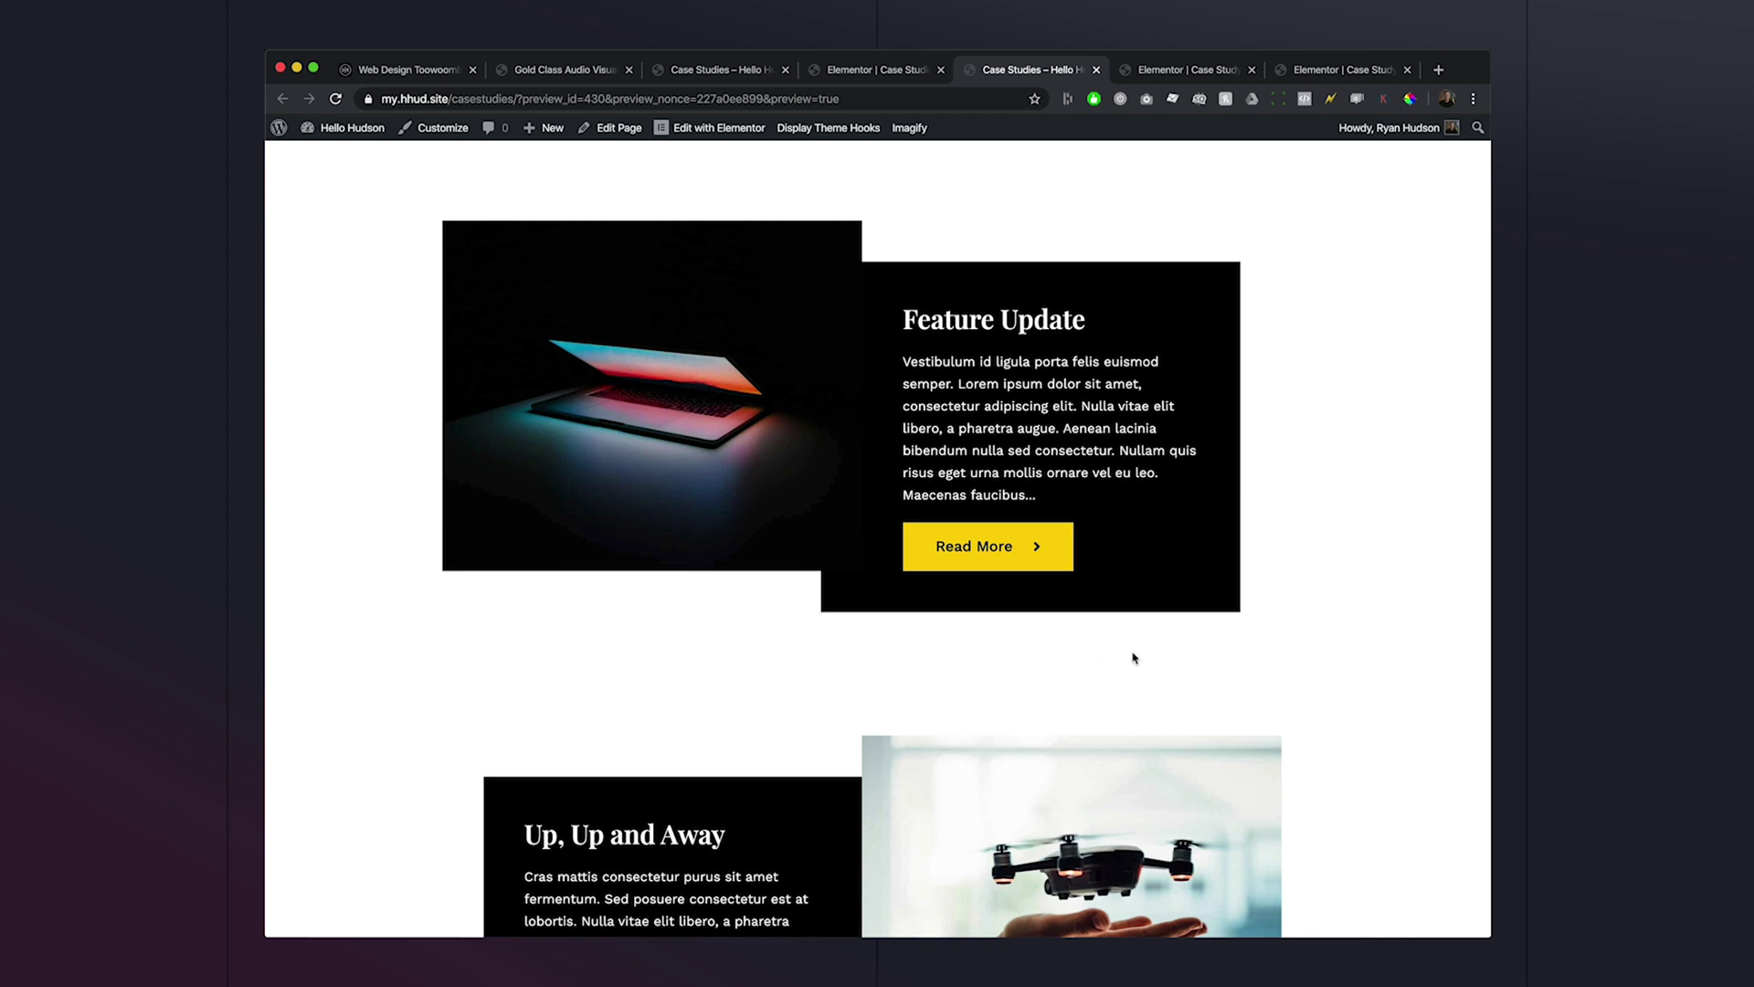
Reload the Case Studies preview and inspect the number heading's markup in the first block, including its number class.
key("super+r")
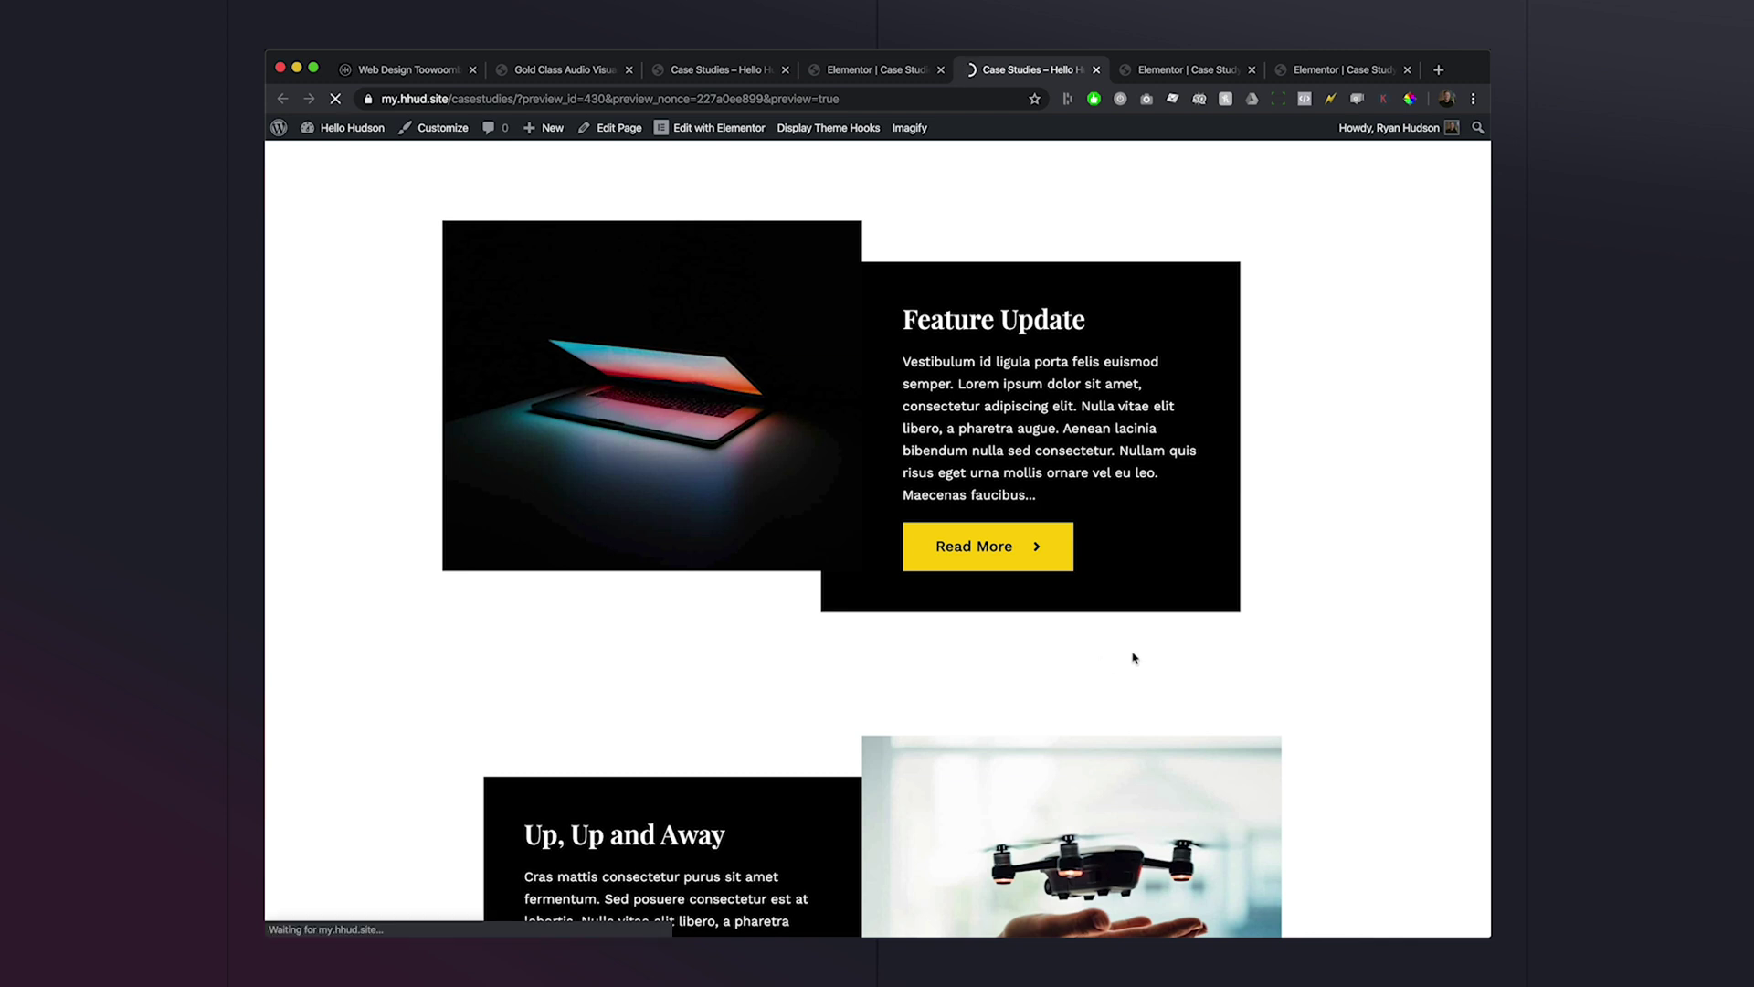
right_click(1038, 332)
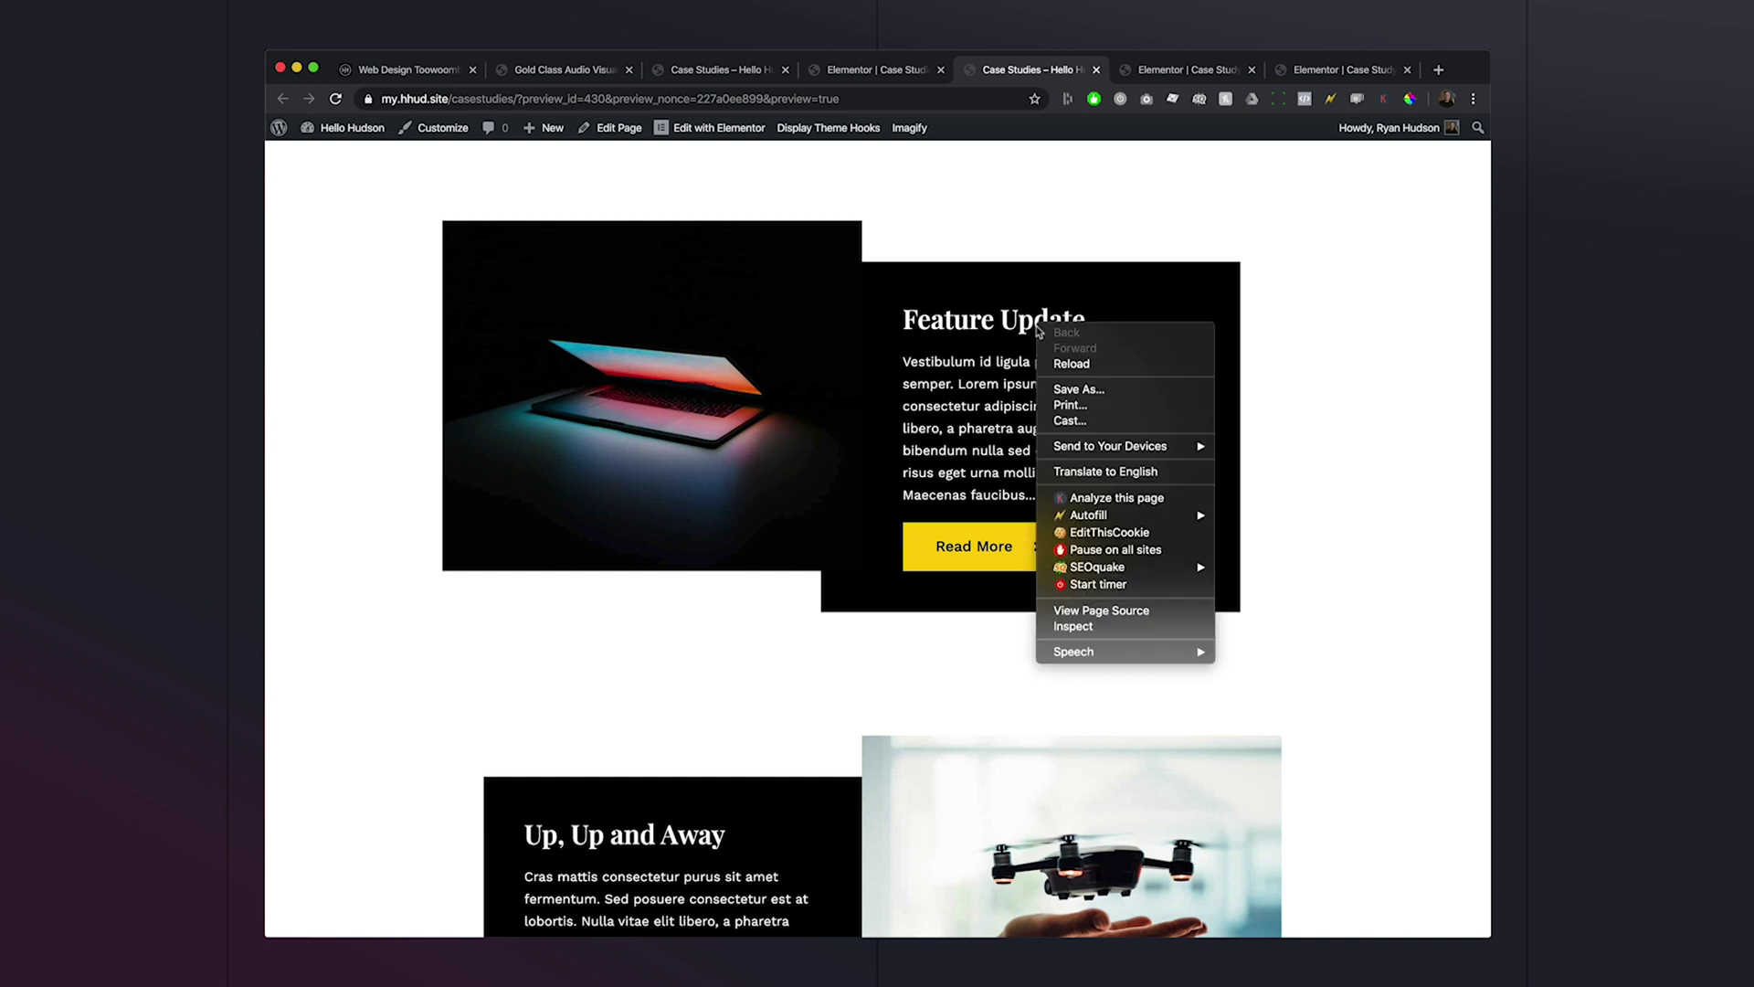
left_click(1073, 627)
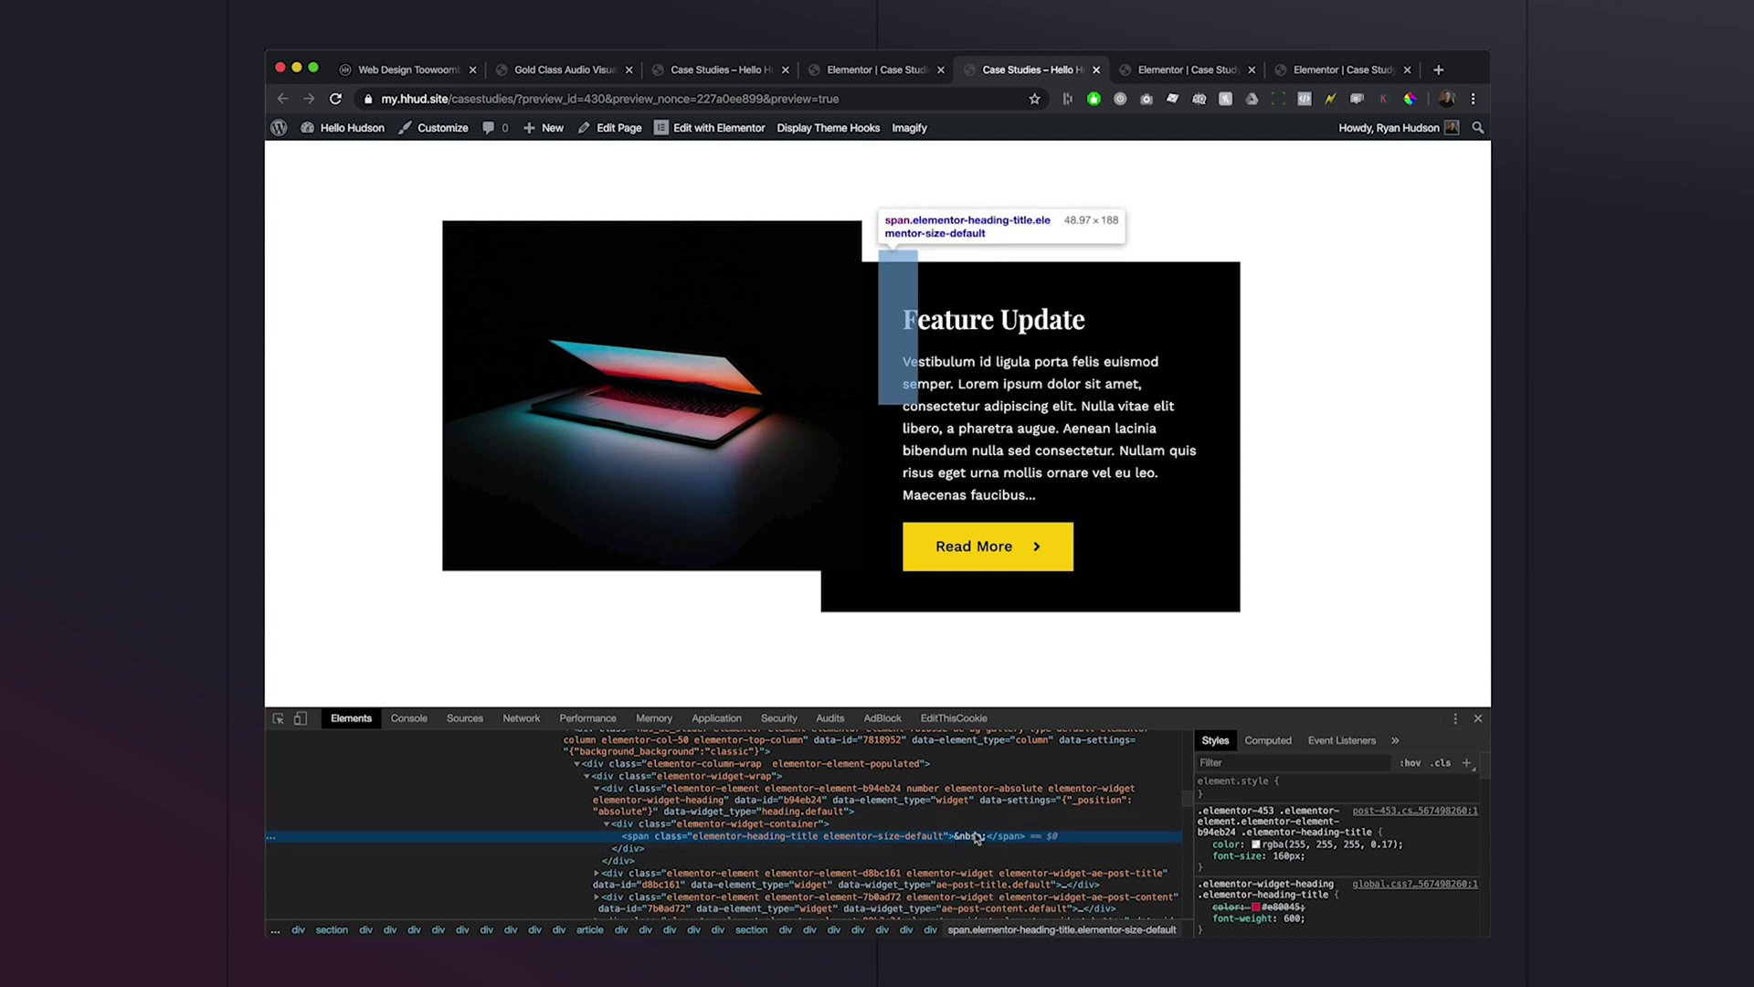
left_click(898, 791)
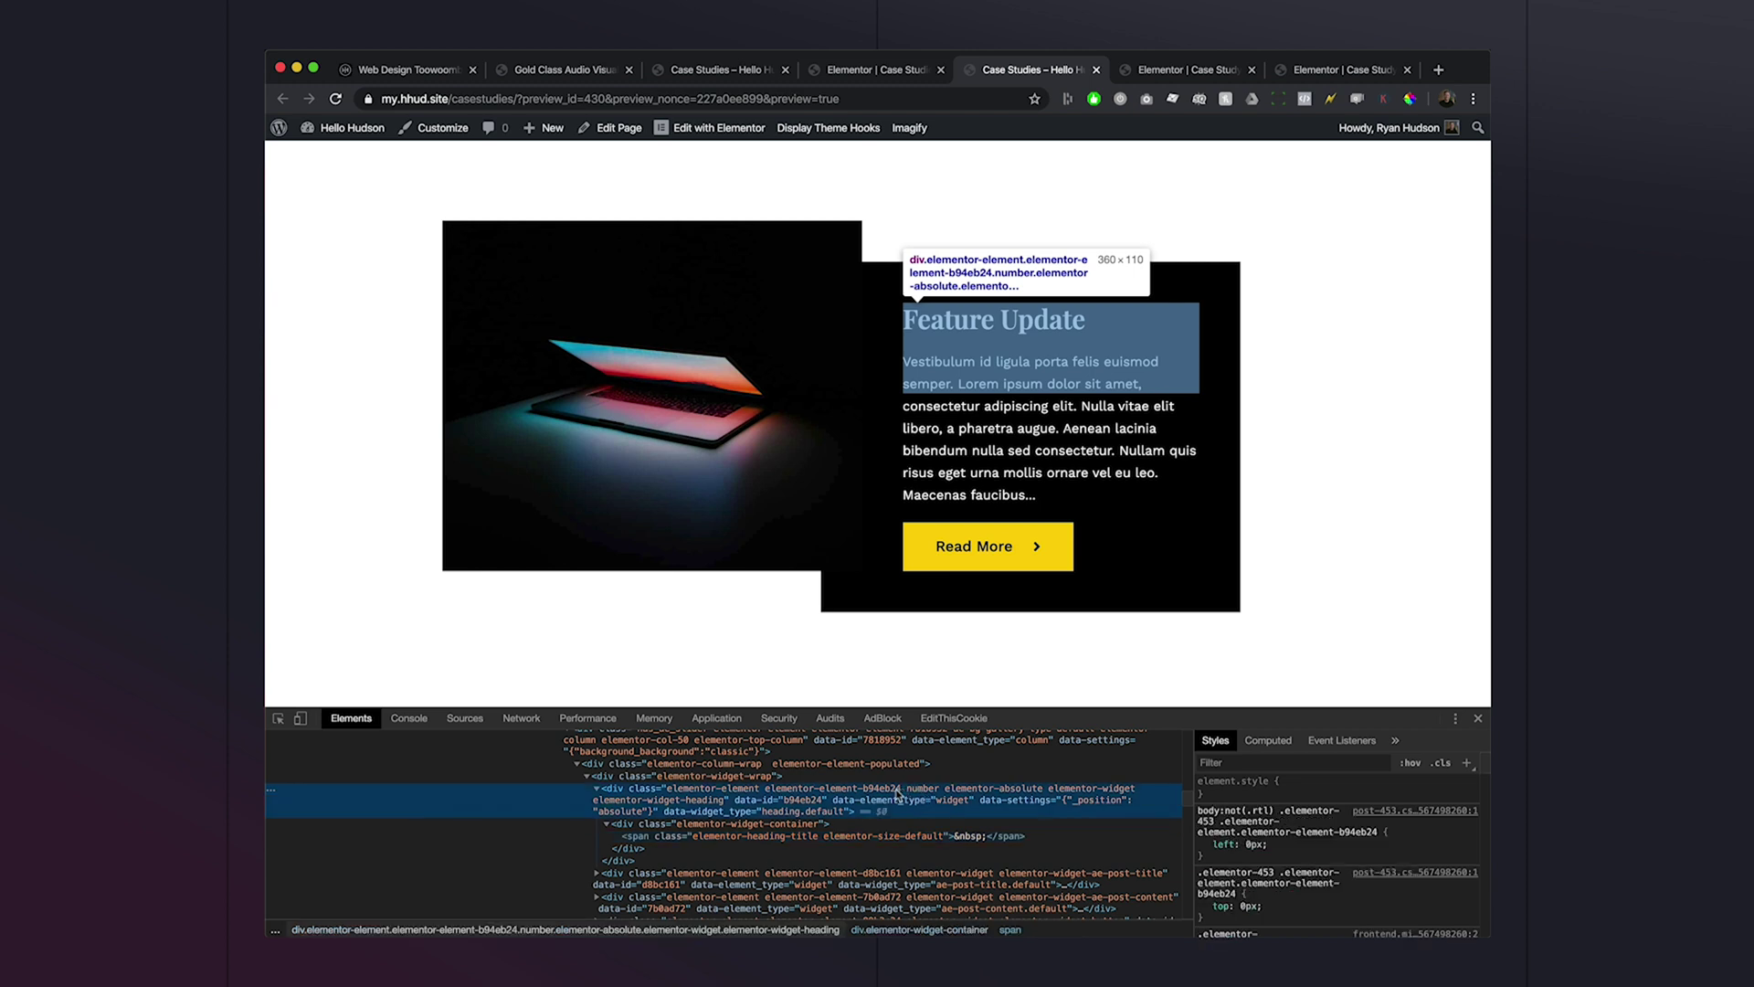
double_click(923, 790)
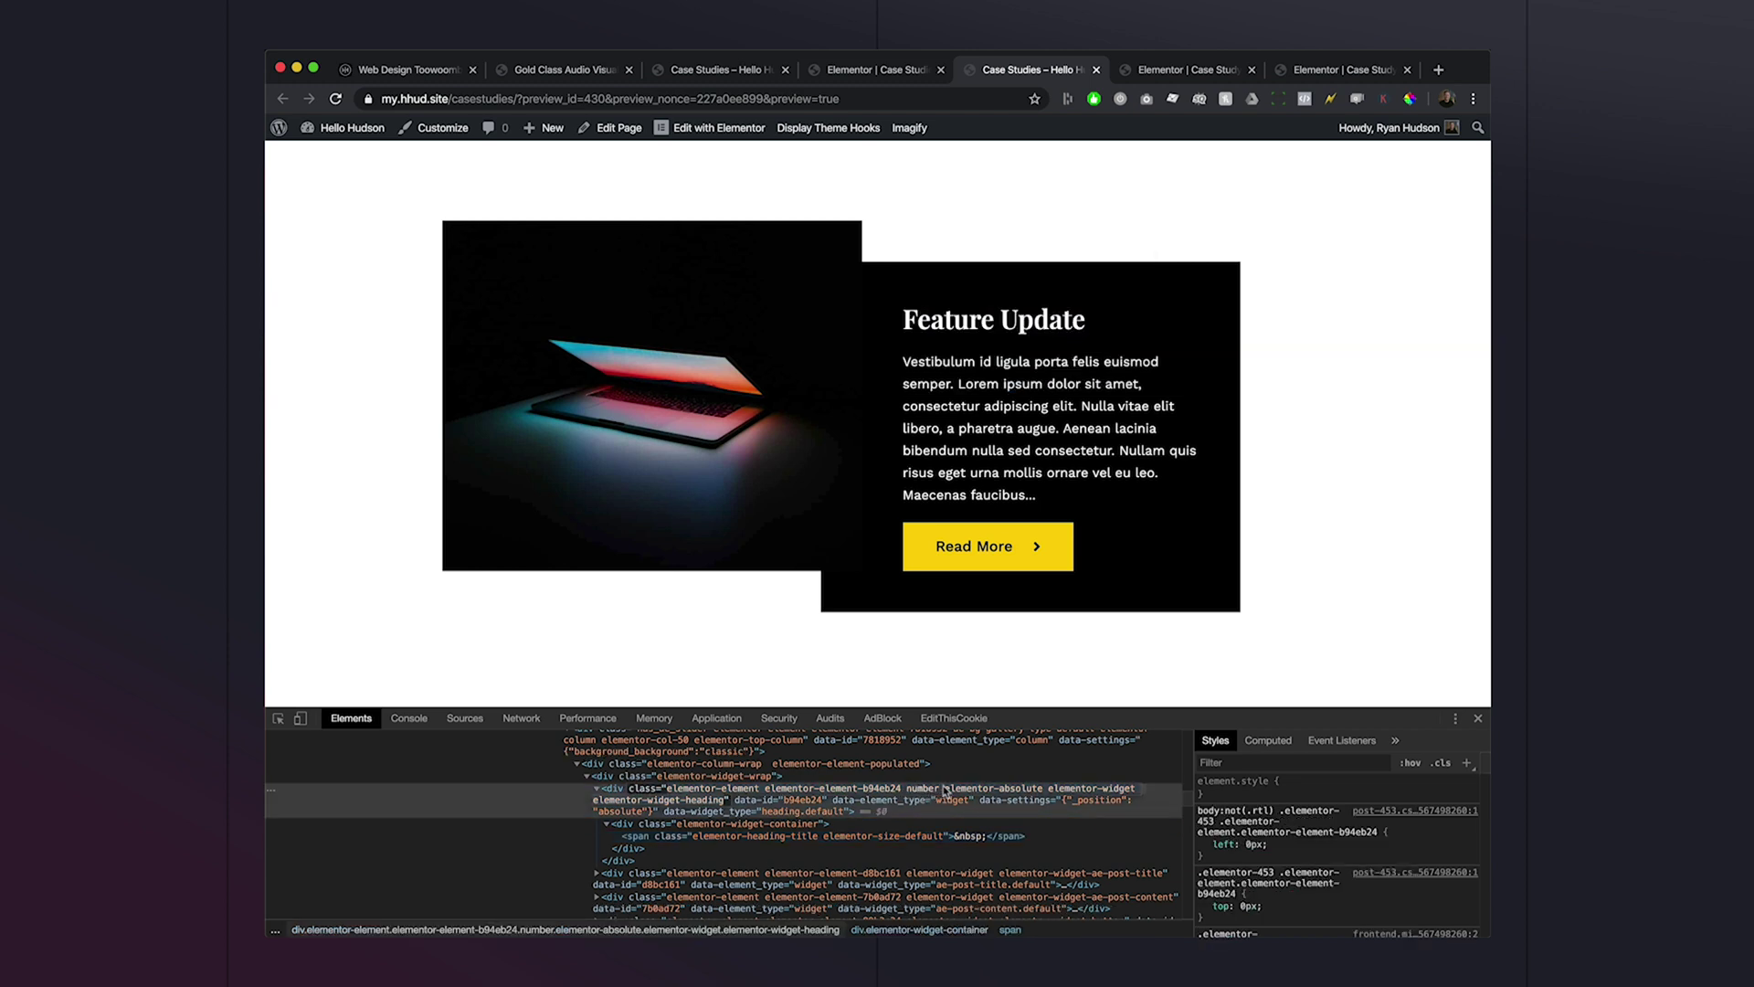
Trace the page markup up to the article element that wraps each case study and check its class and nested elements.
scroll(946, 791, "up", 6)
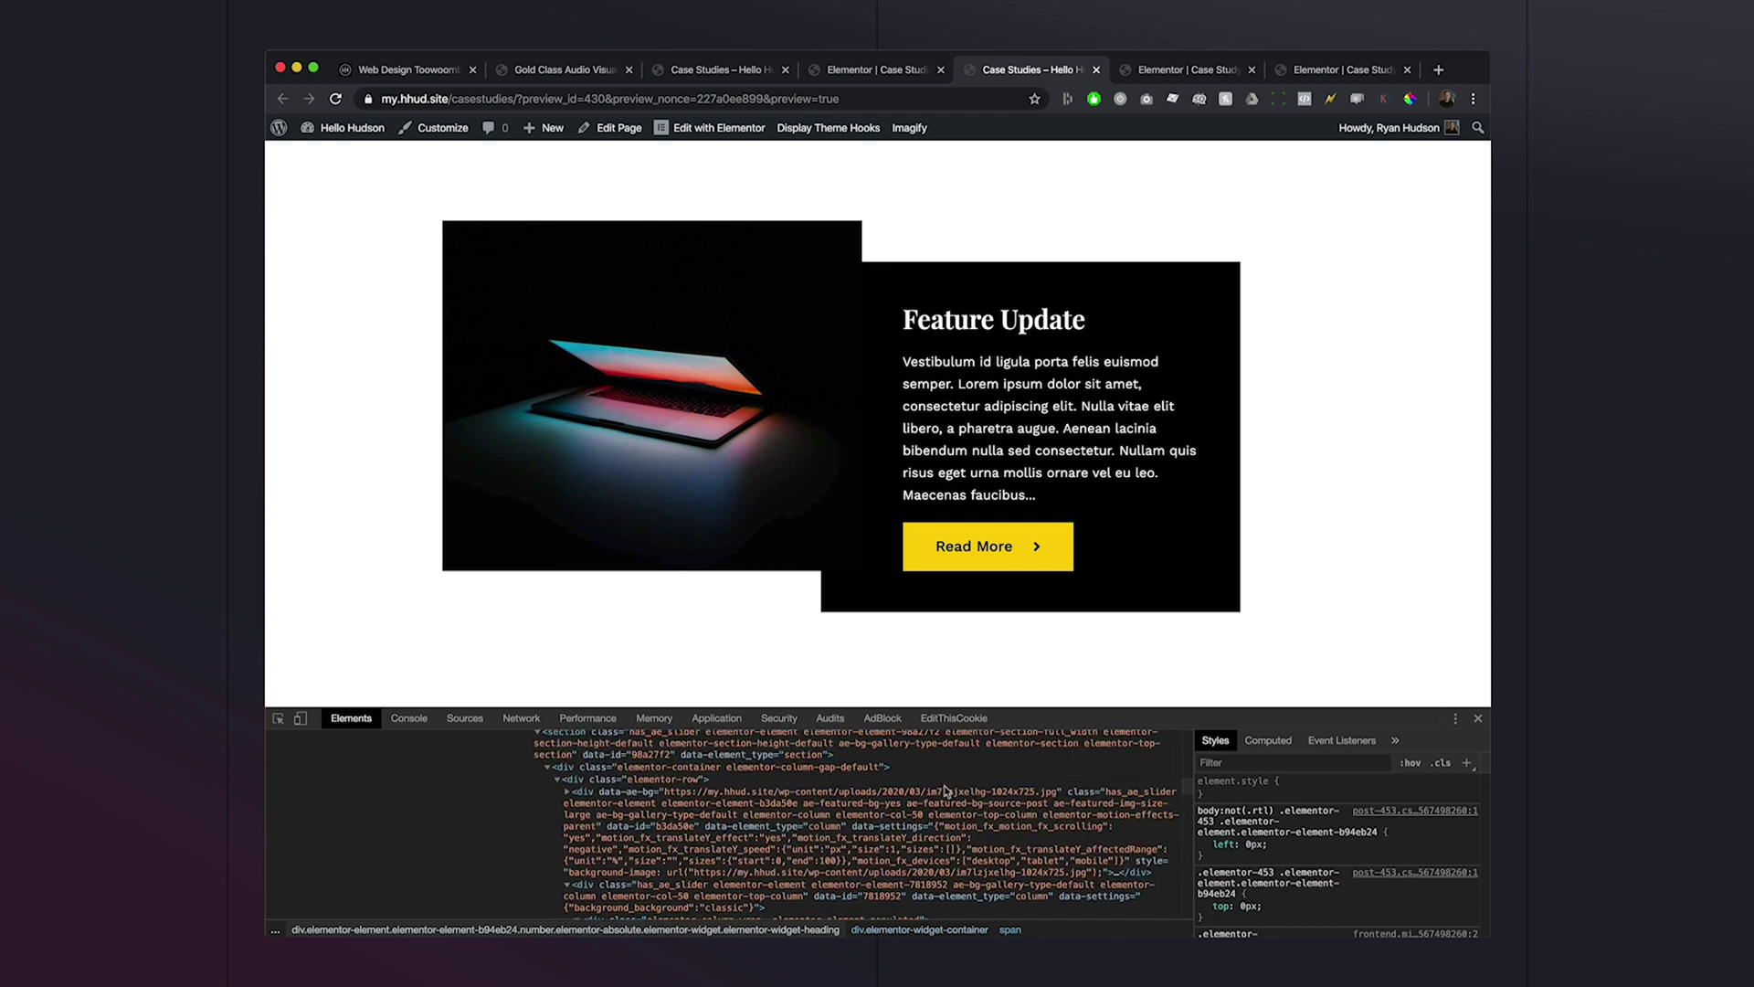
scroll(946, 792, "up", 5)
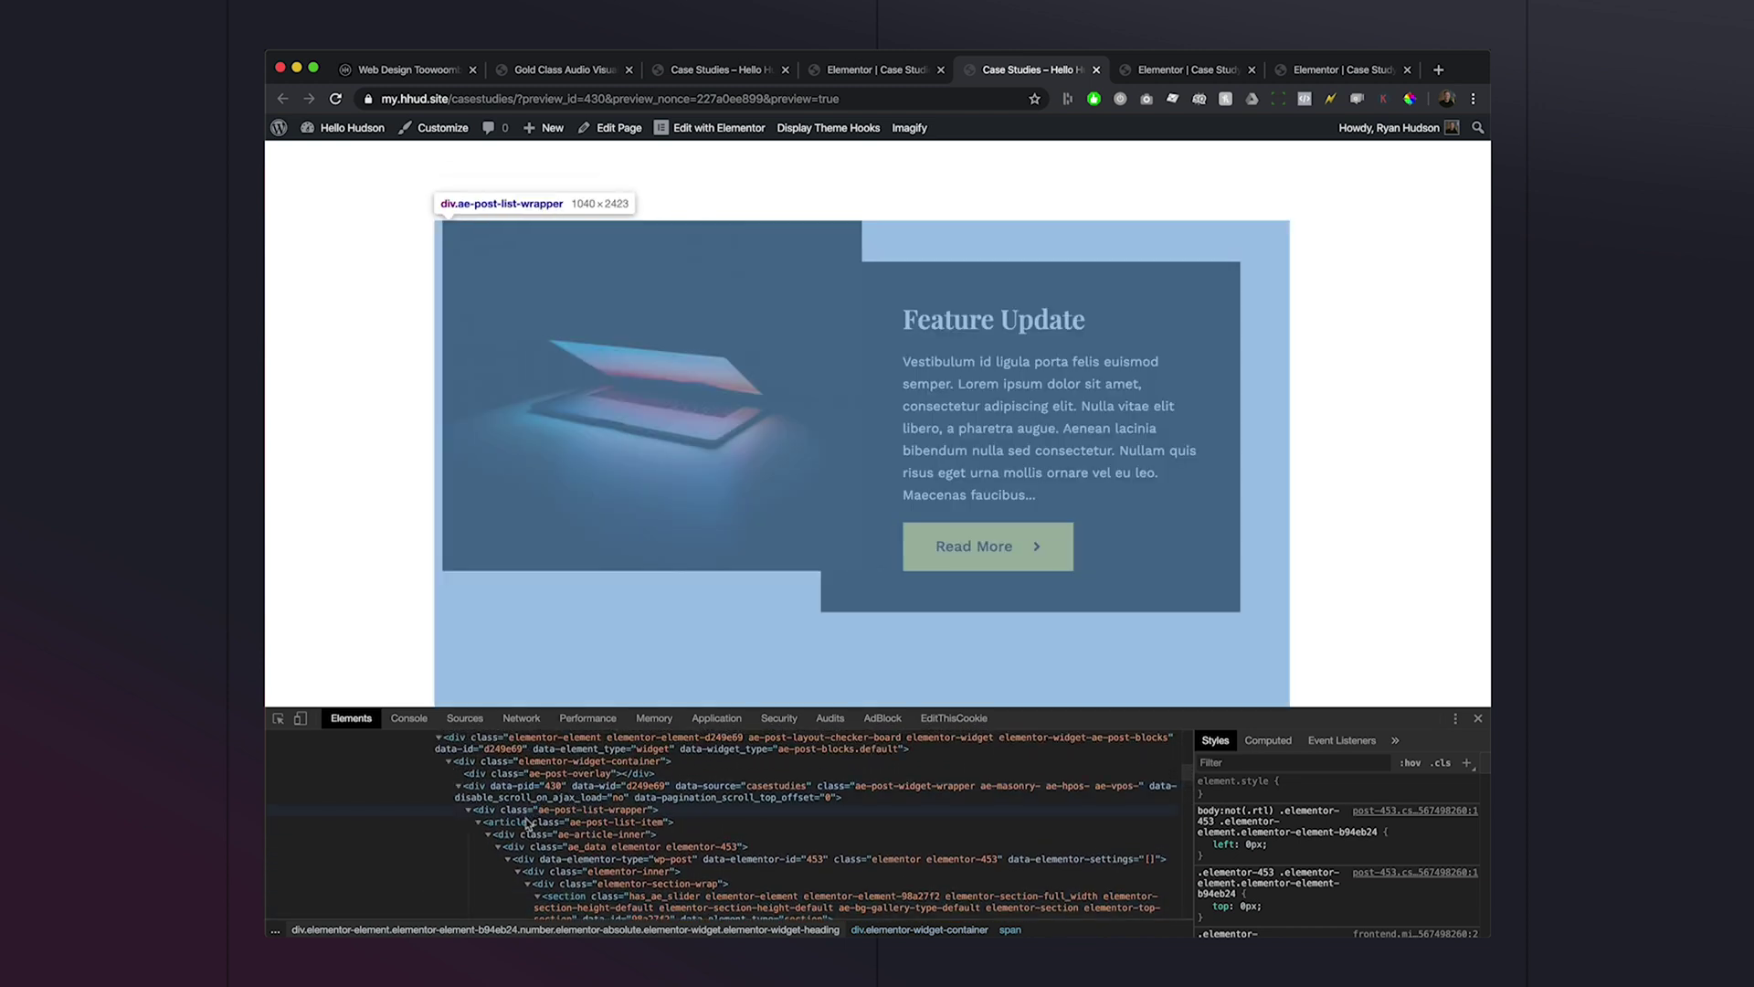
left_click(527, 822)
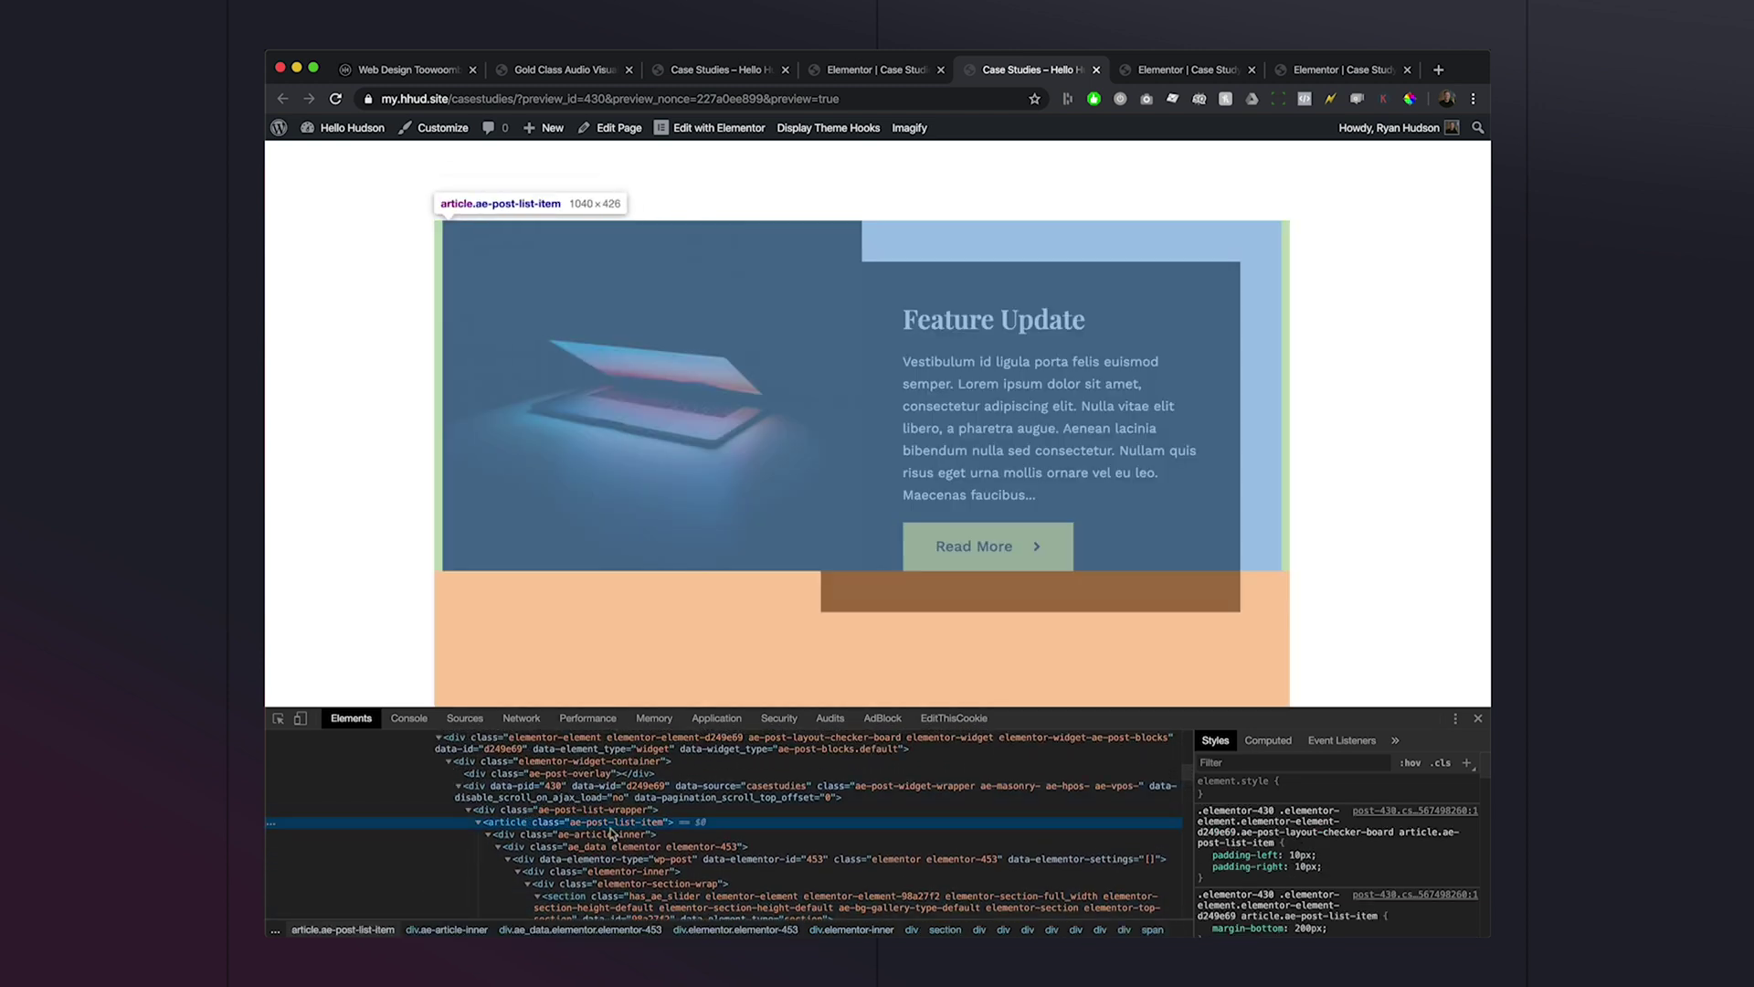
left_click(478, 822)
left_click(506, 835)
left_click(504, 849)
left_click(504, 861)
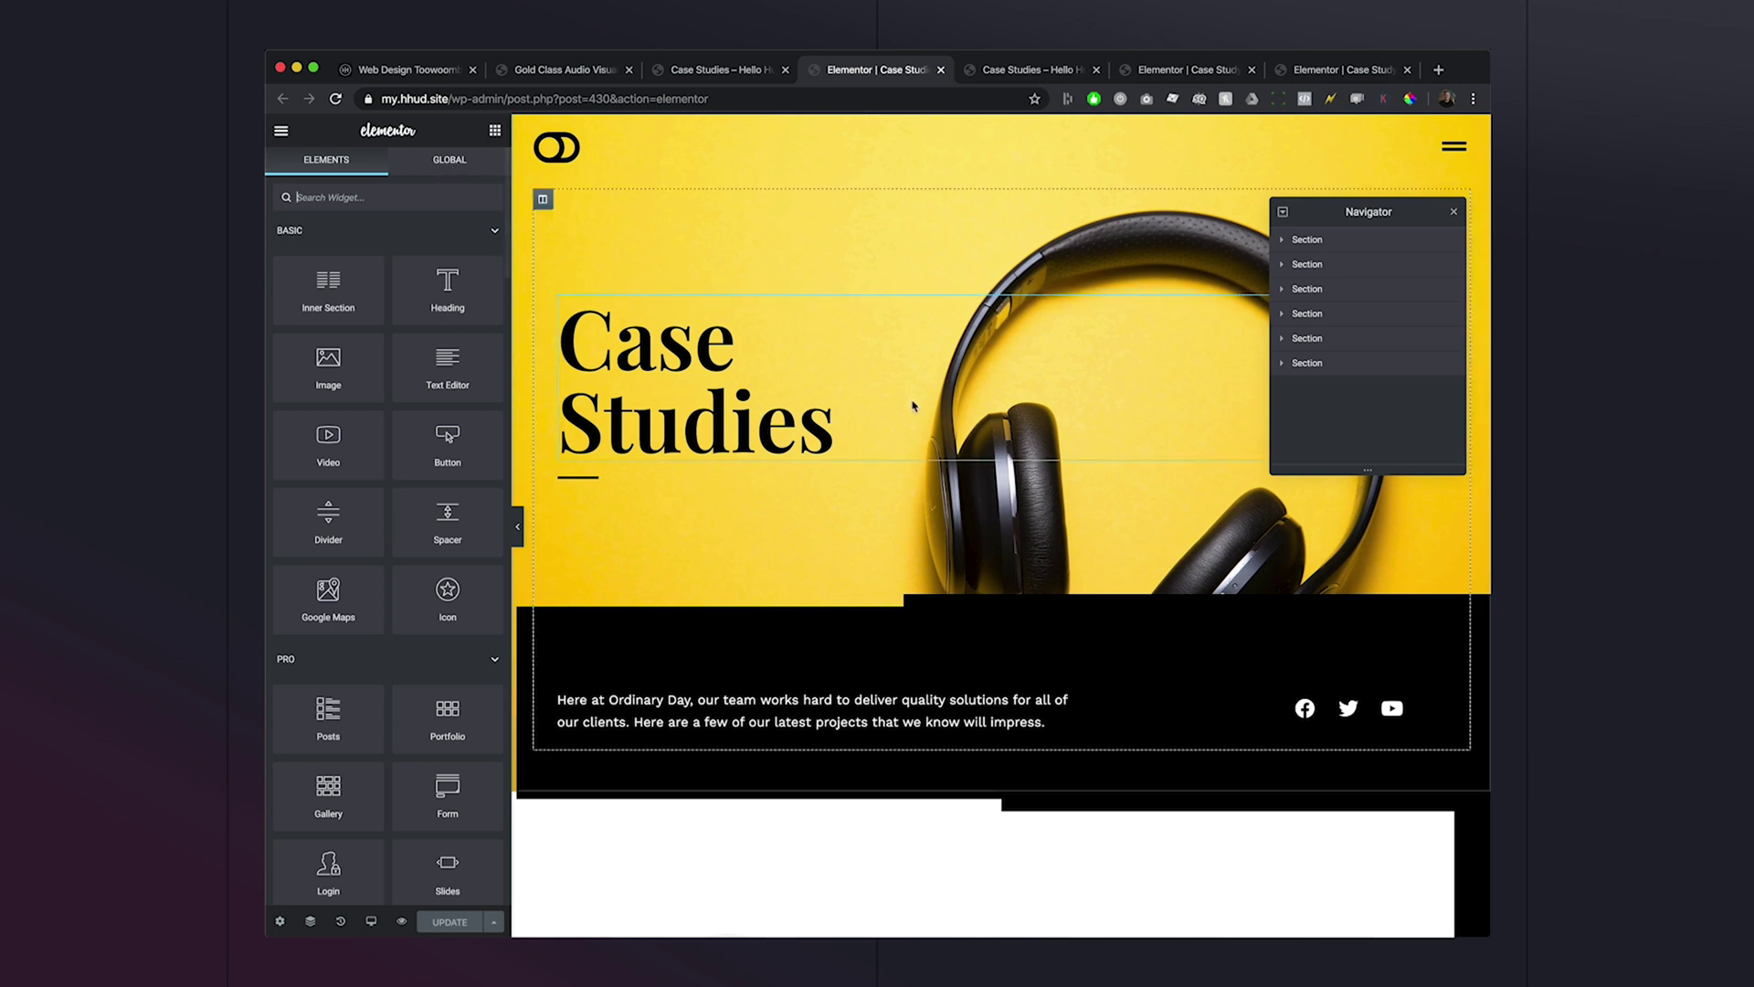
On the Case Studies page, add custom CSS to the AE - Post Blocks widget: a body rule with counter-reset: cs-counter.
scroll(914, 403, "down", 6)
scroll(925, 468, "down", 1)
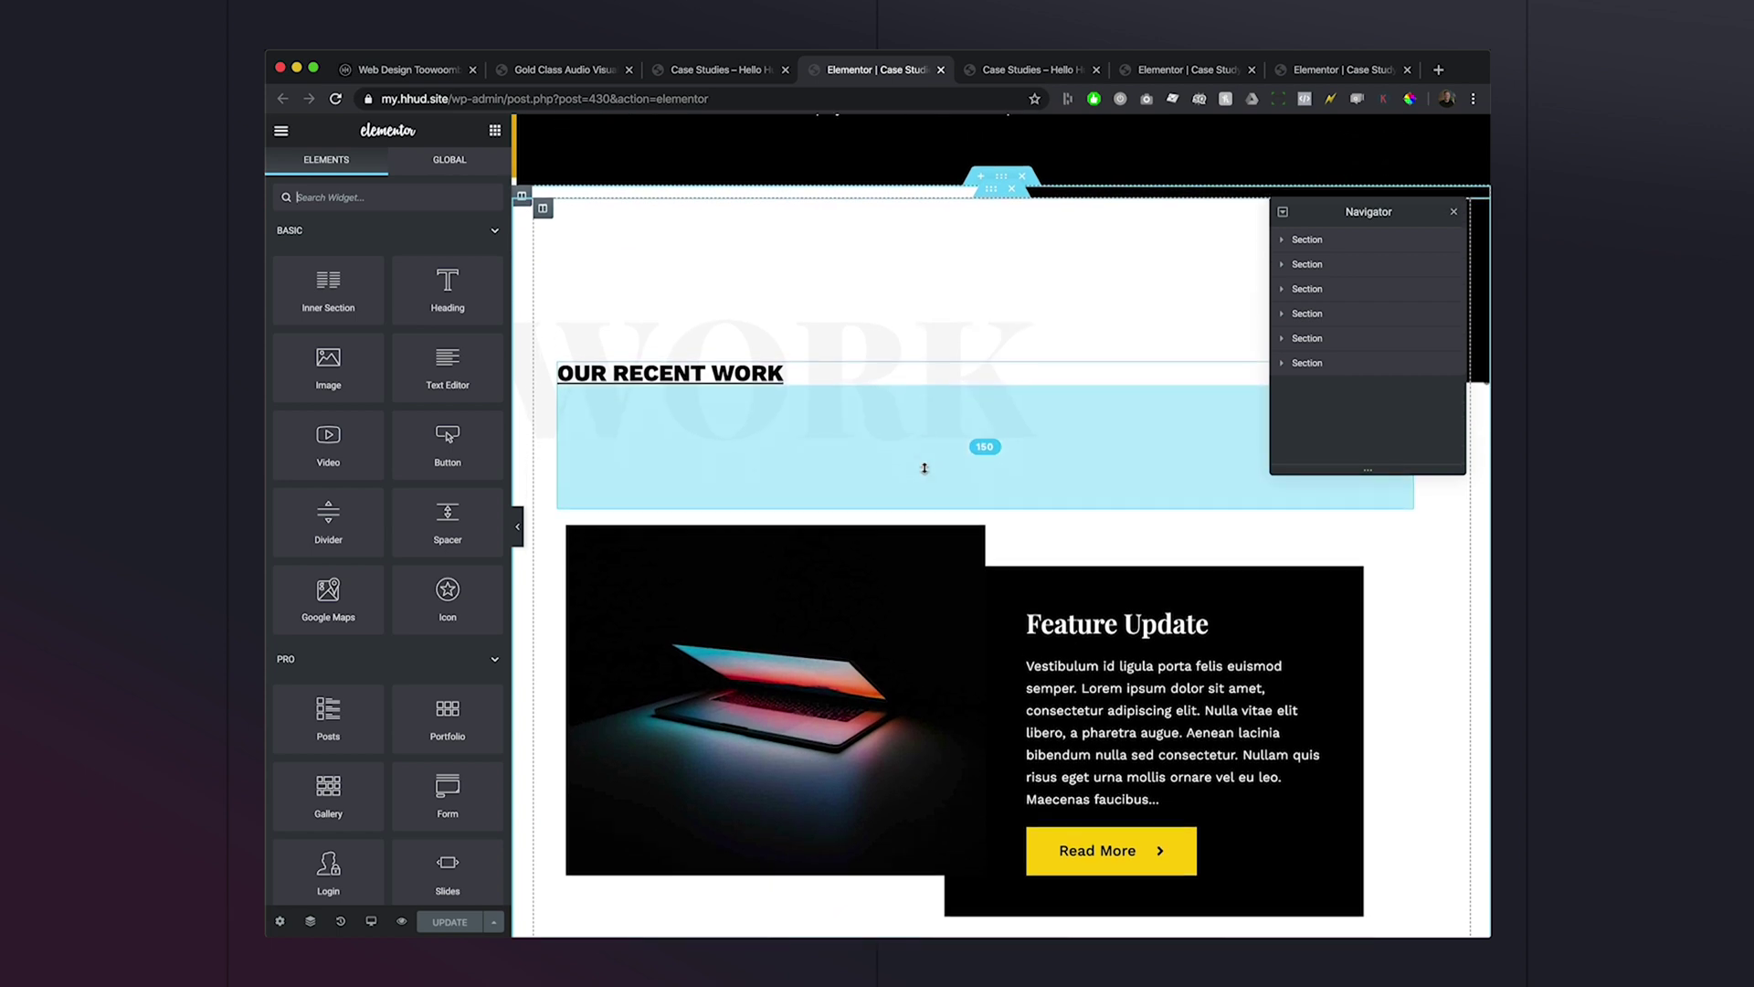
left_click(1053, 556)
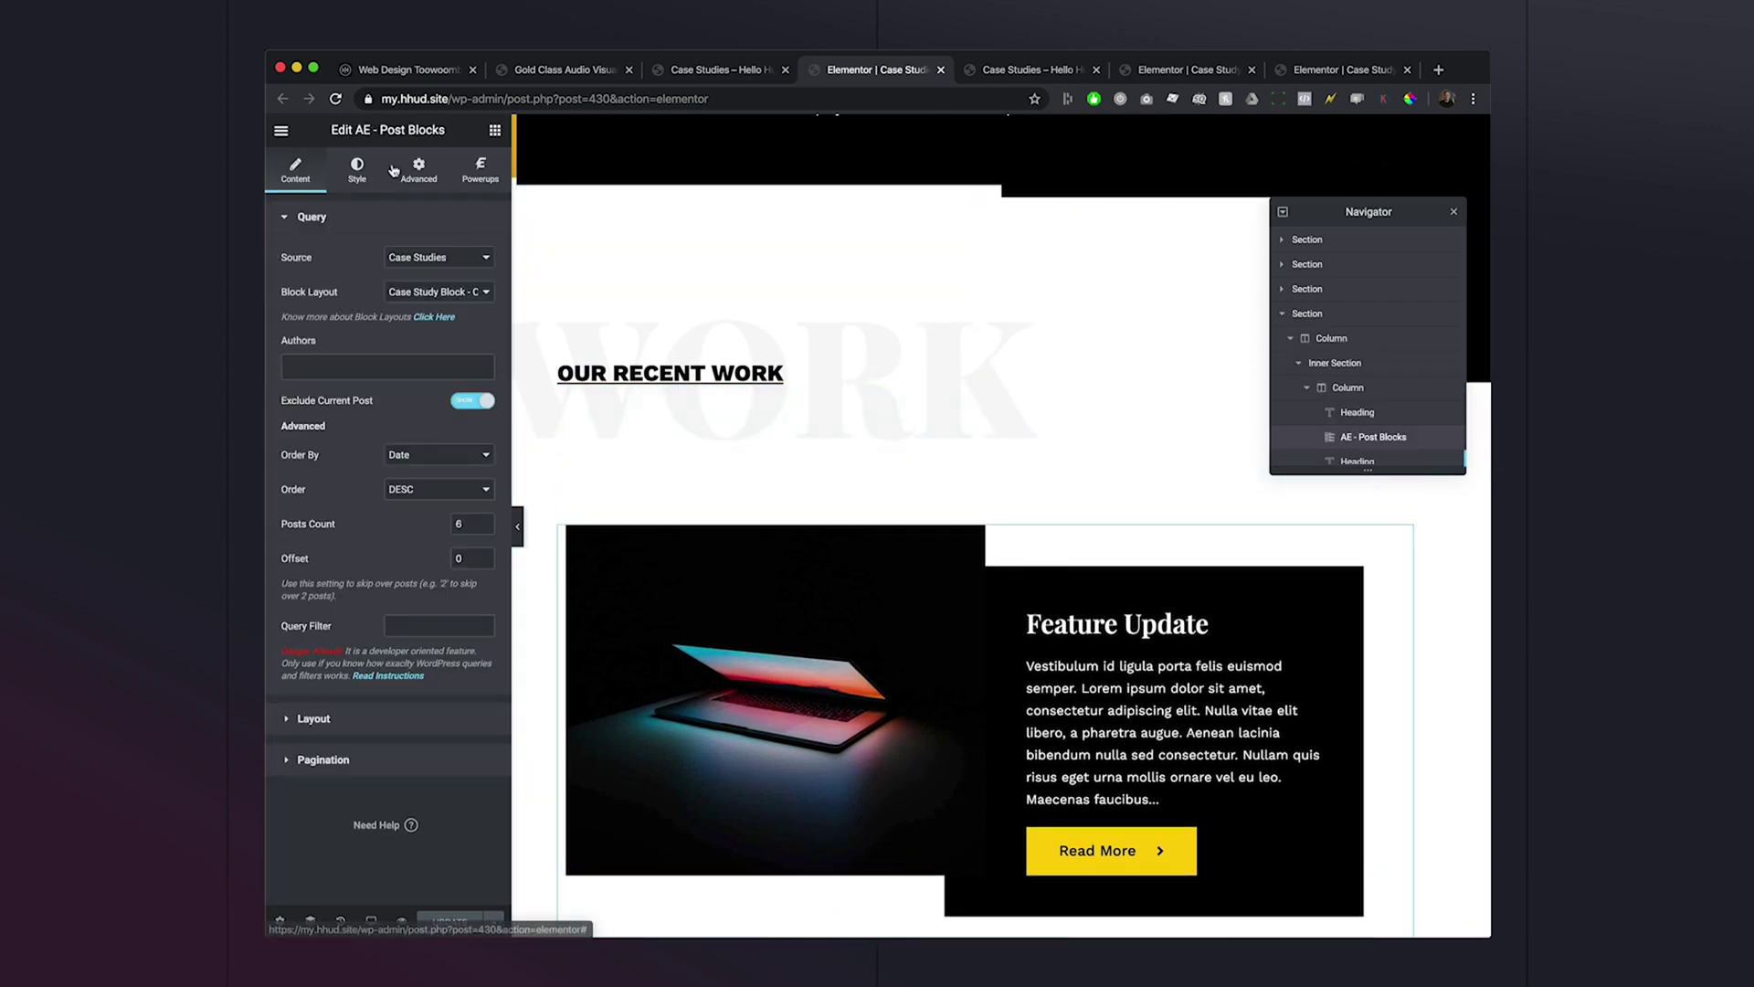
left_click(419, 171)
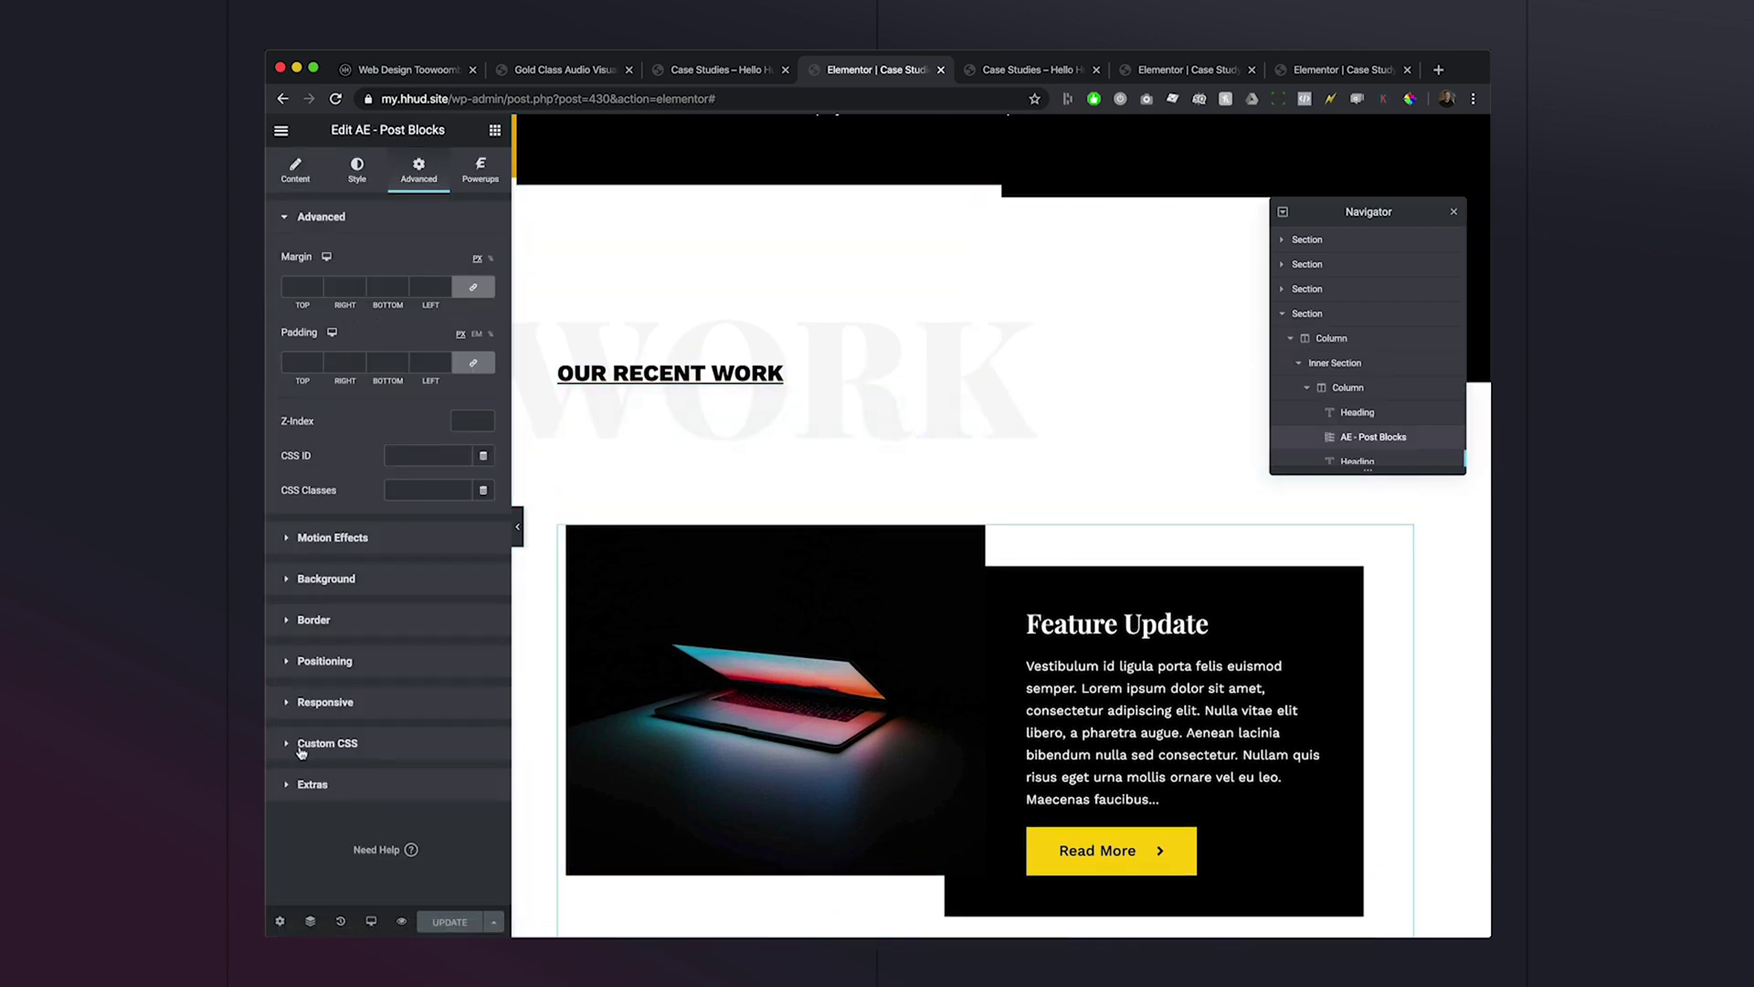
left_click(301, 745)
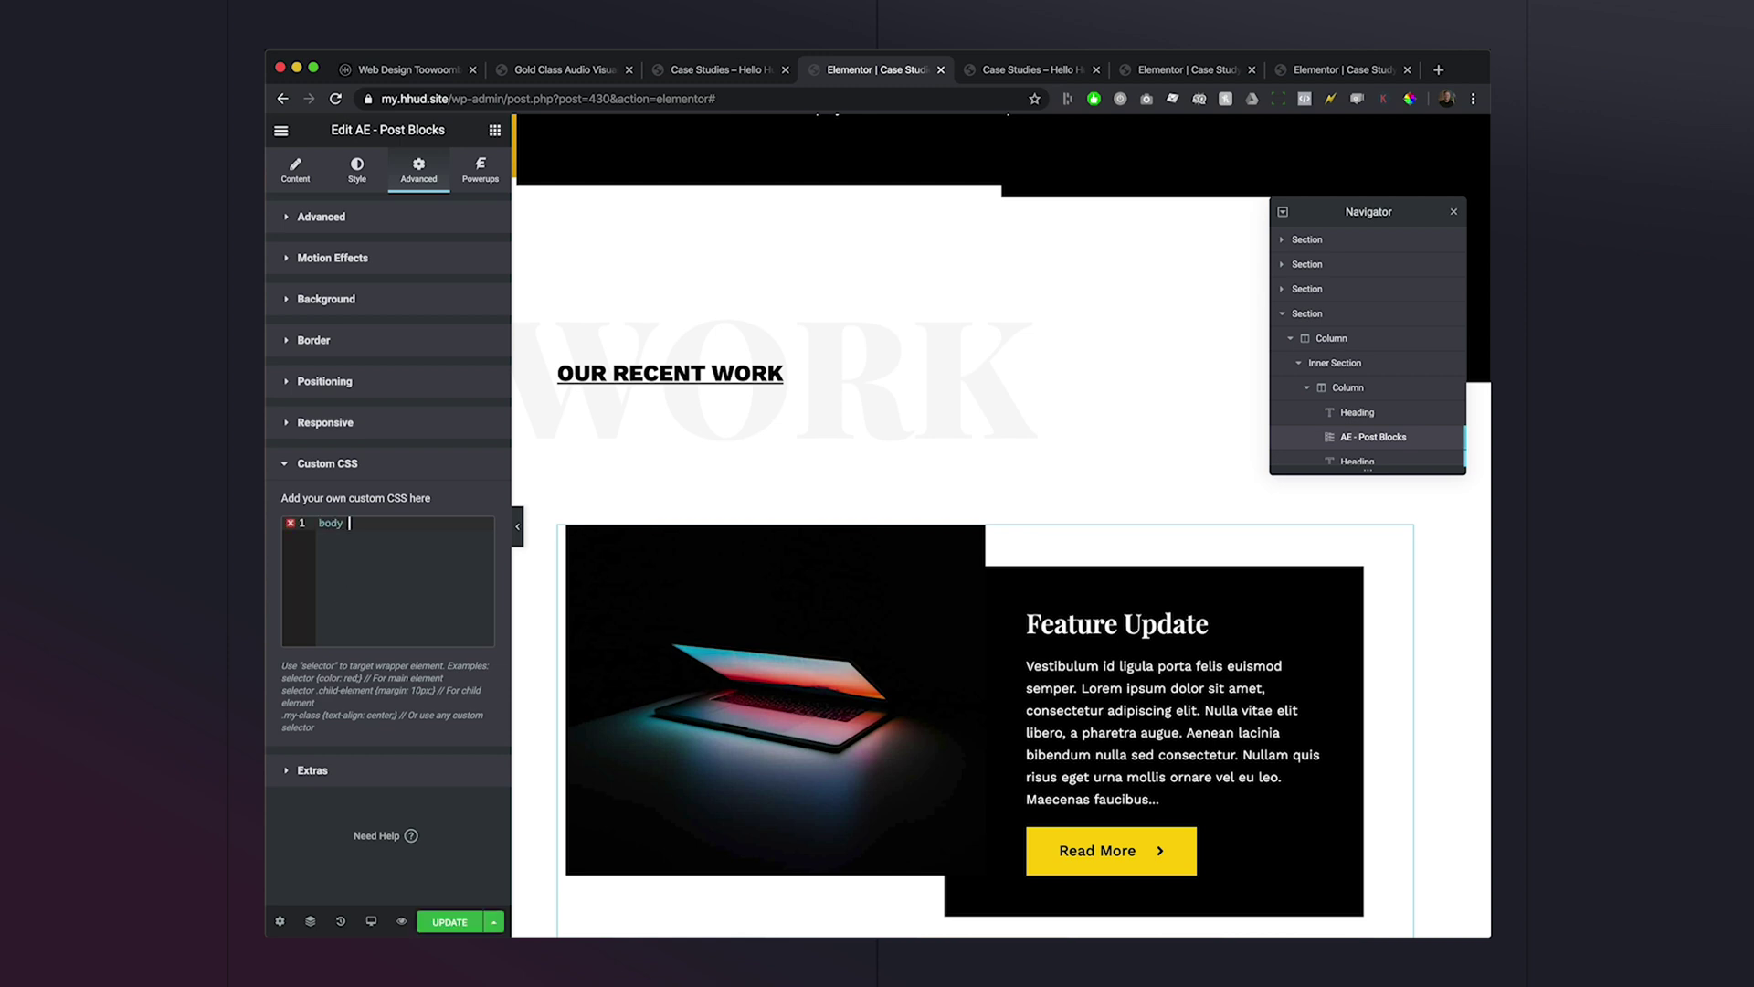
type("cou")
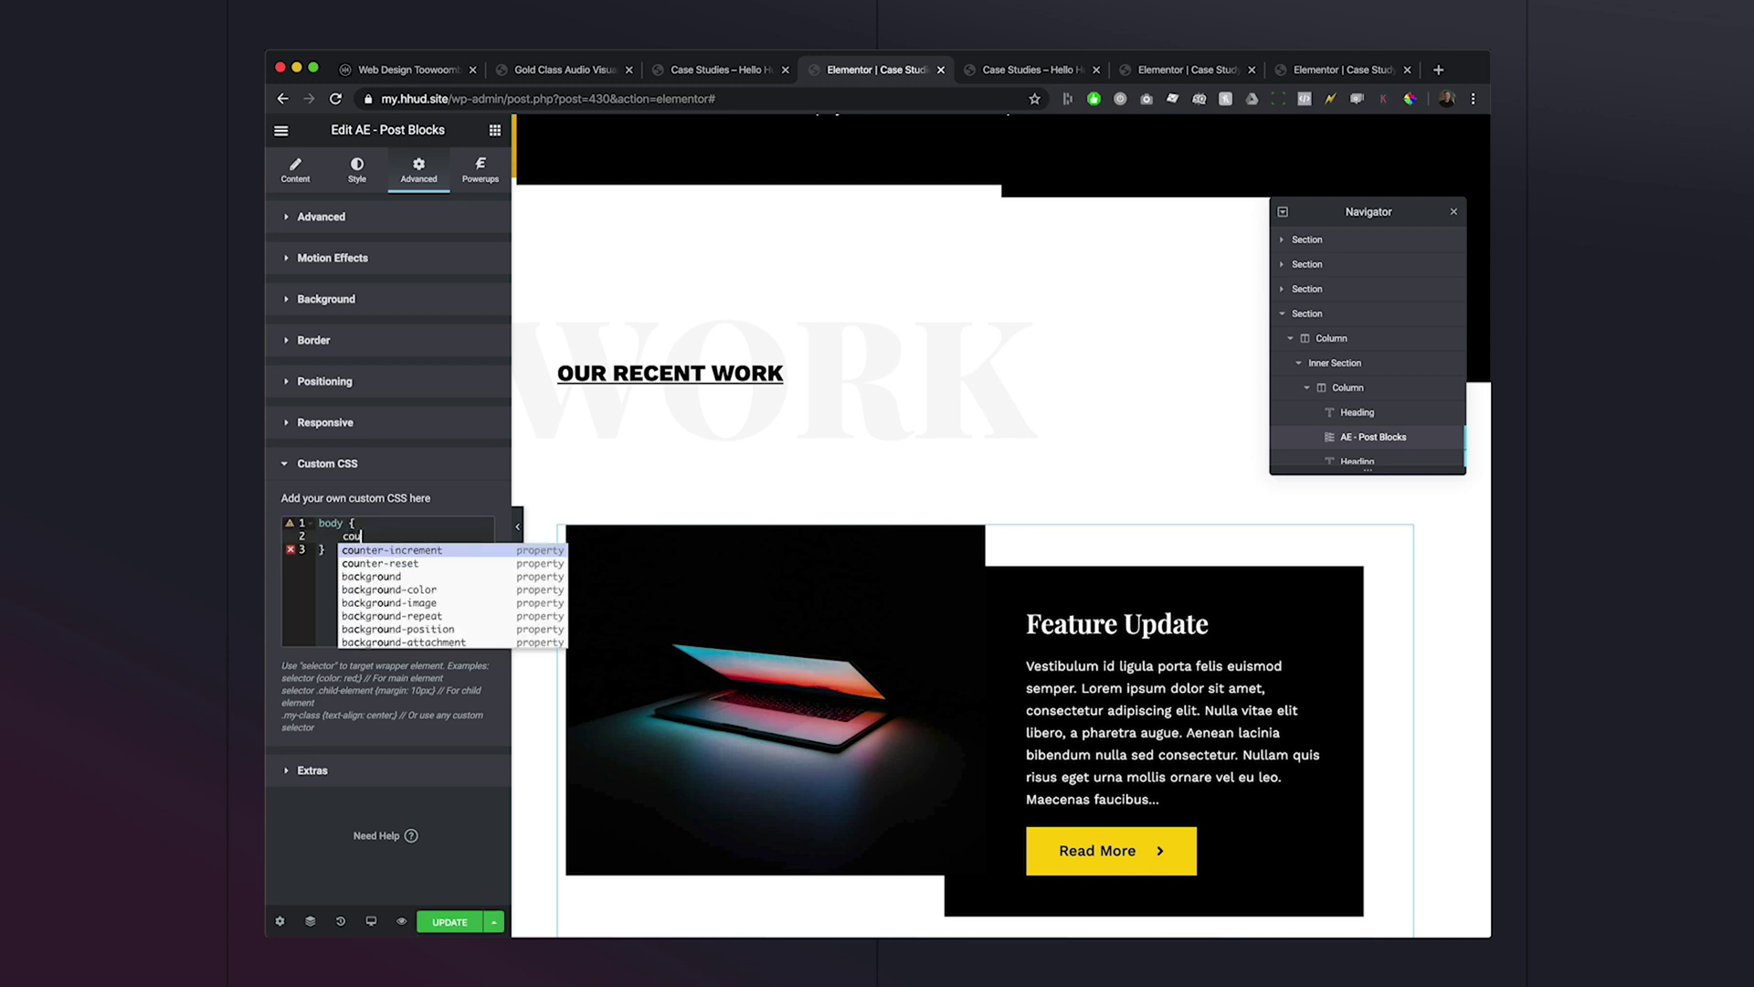
type("nter-")
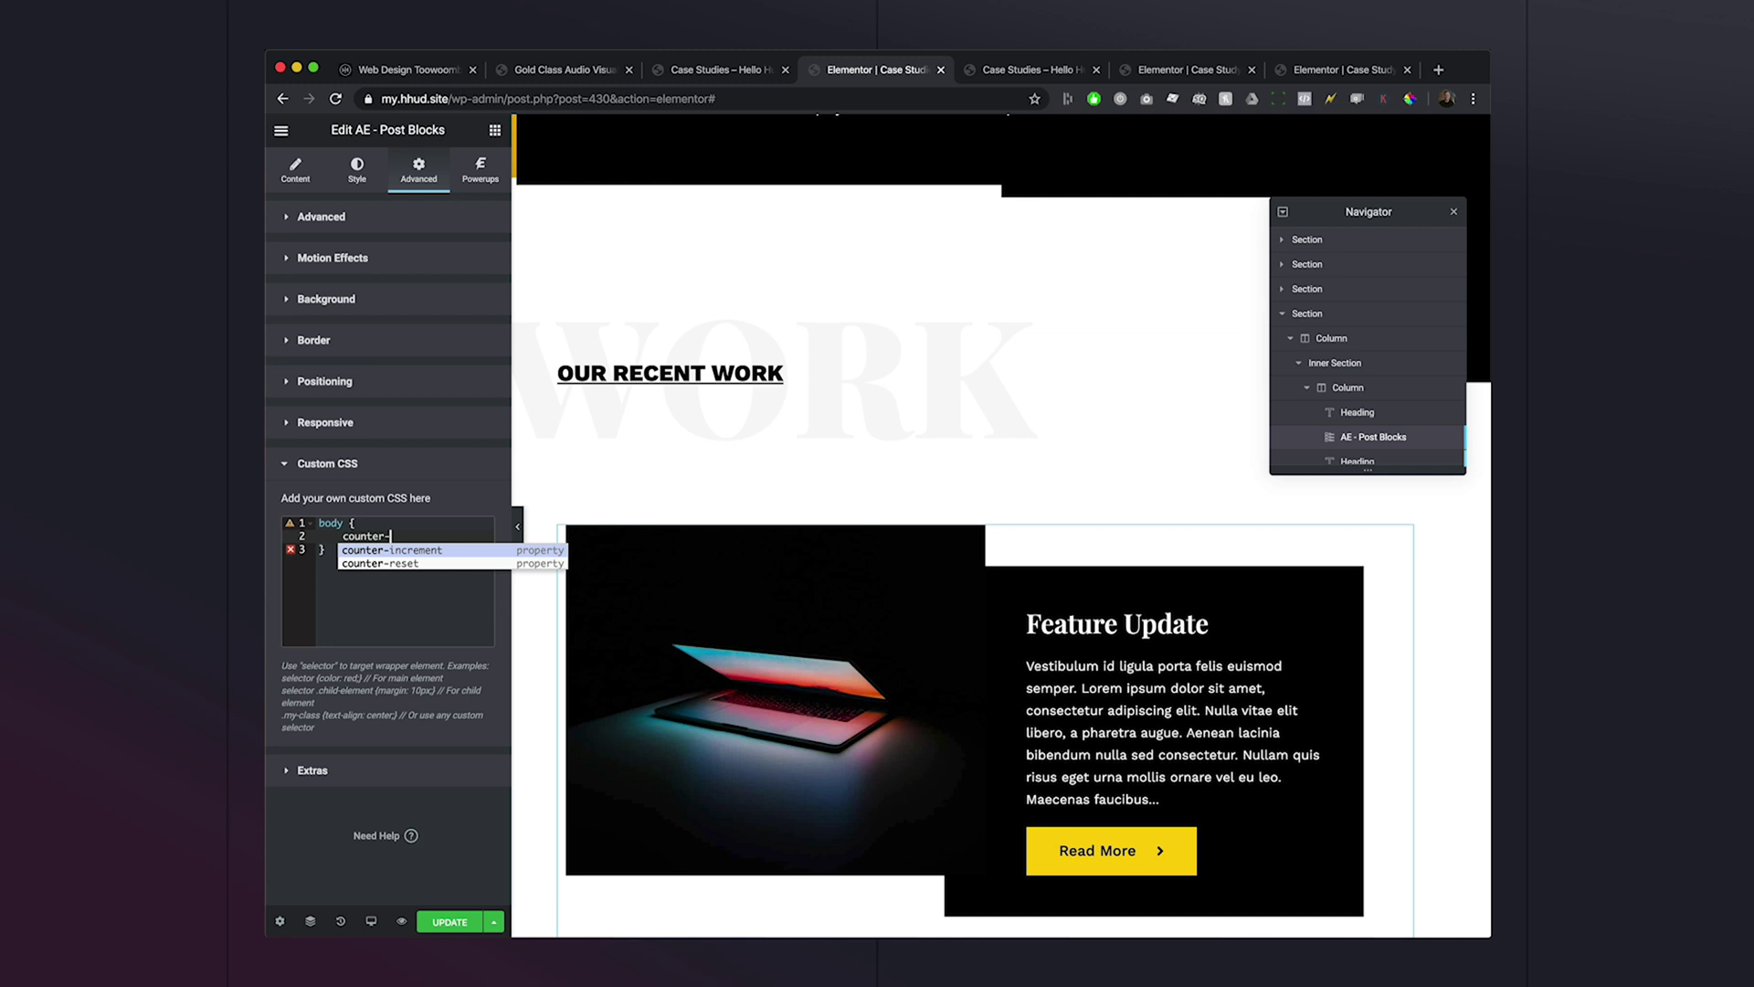
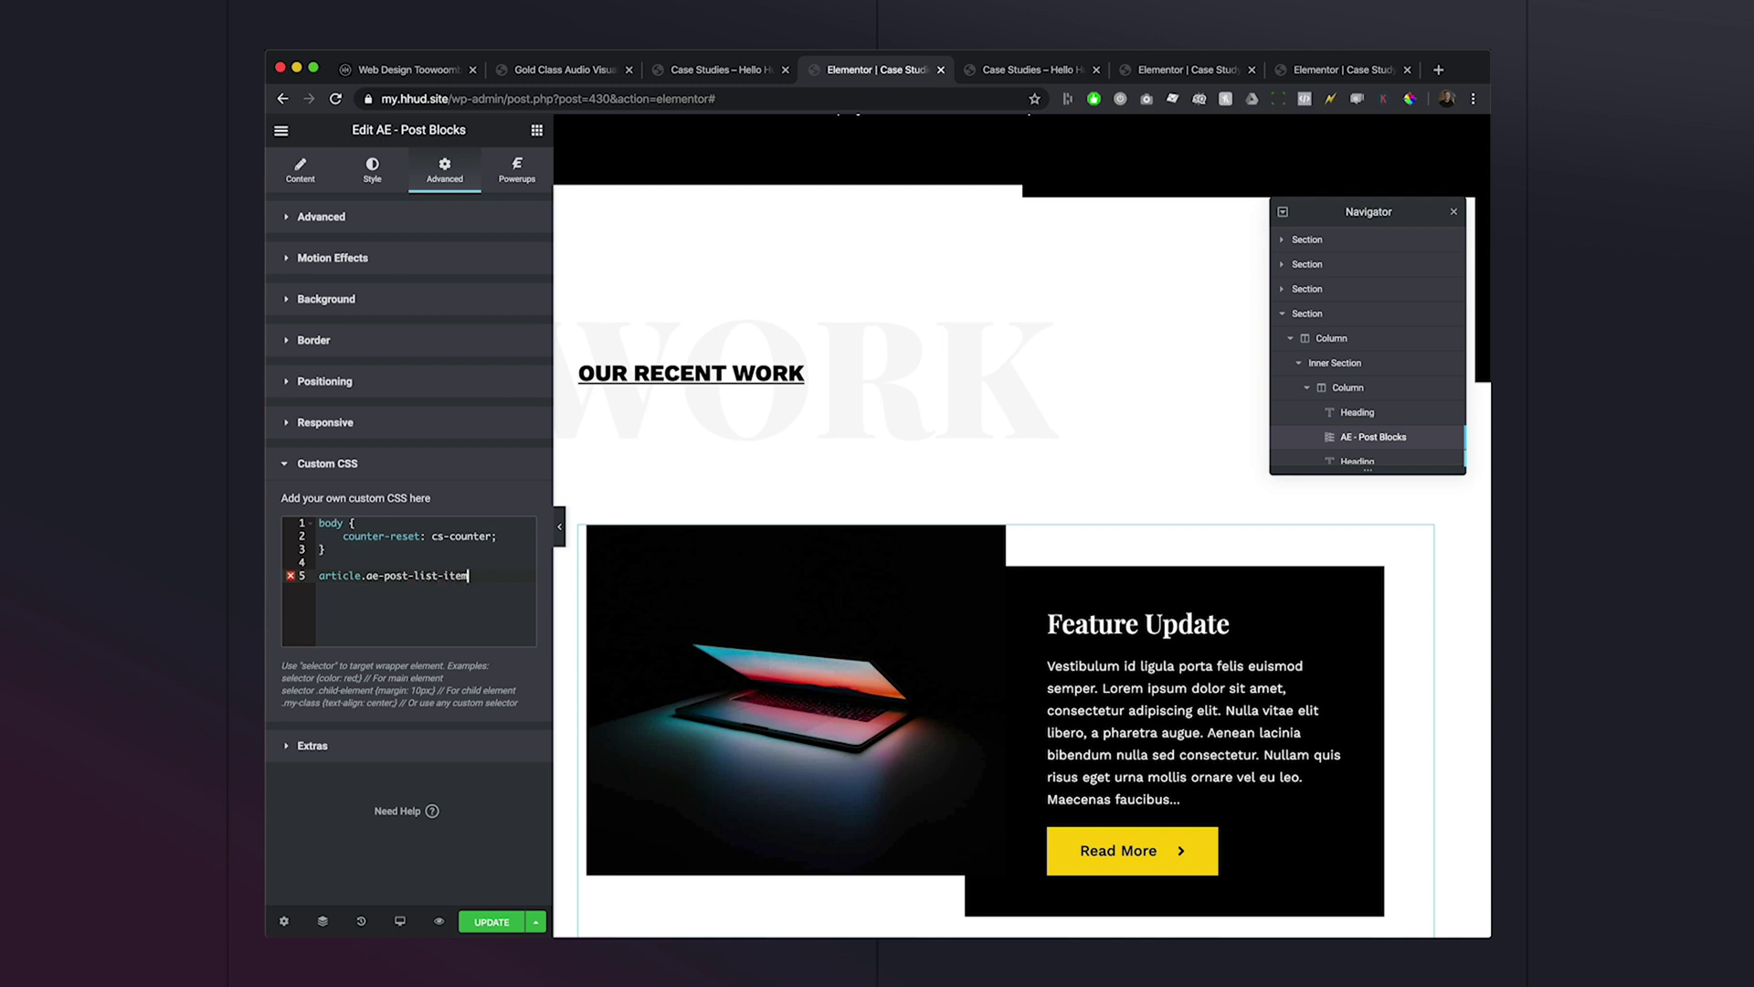
Add a CSS rule for article.ae-post-list-item .number span with counter-increment: cs-counter.
type("number span {")
key("Return")
type("cou")
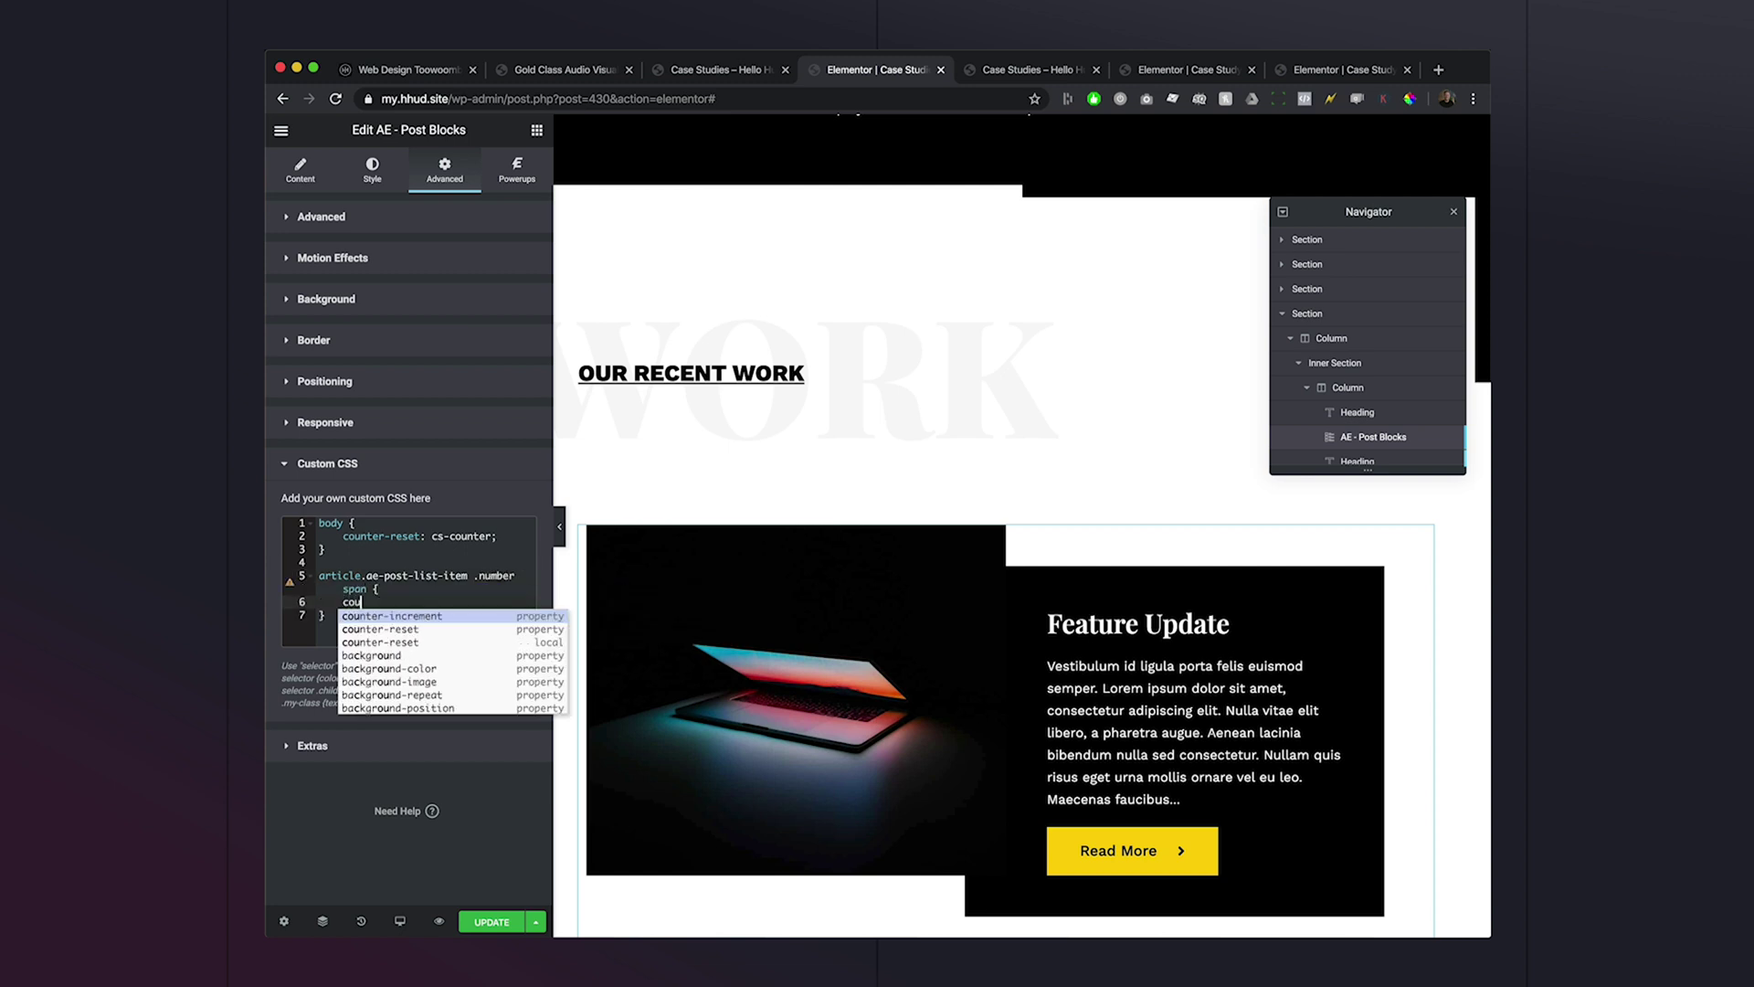
type("nter-increment")
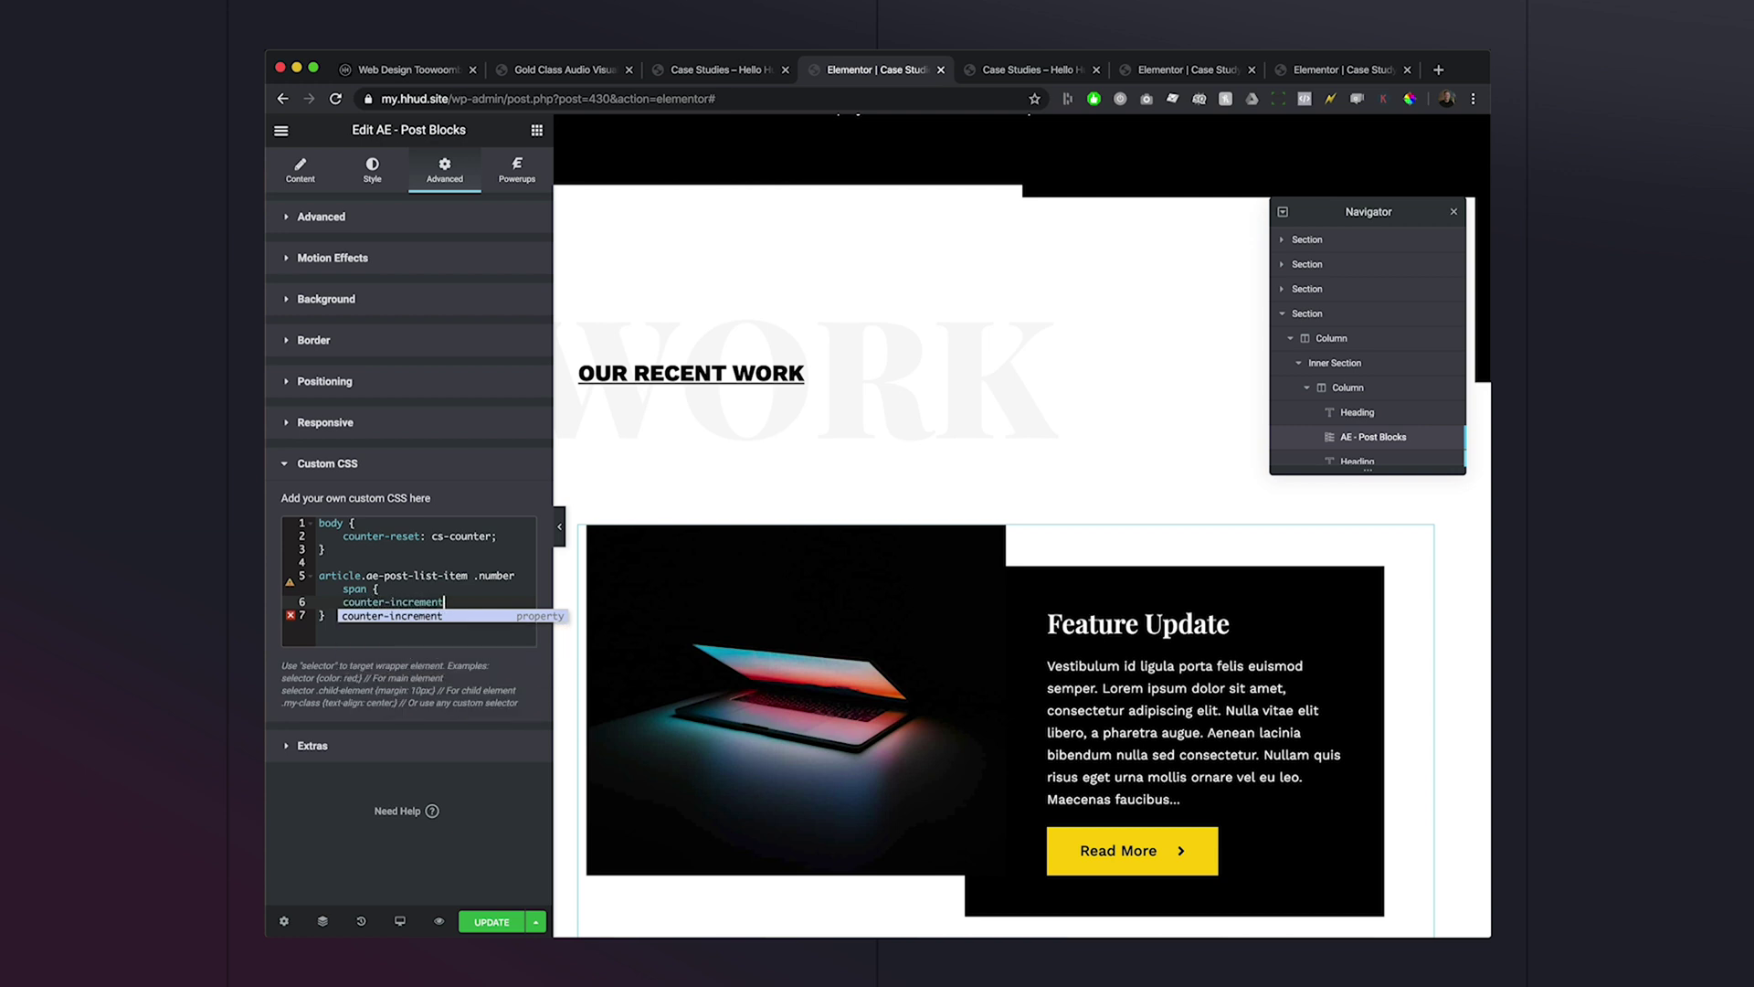
key("Return")
type("cs-counter;")
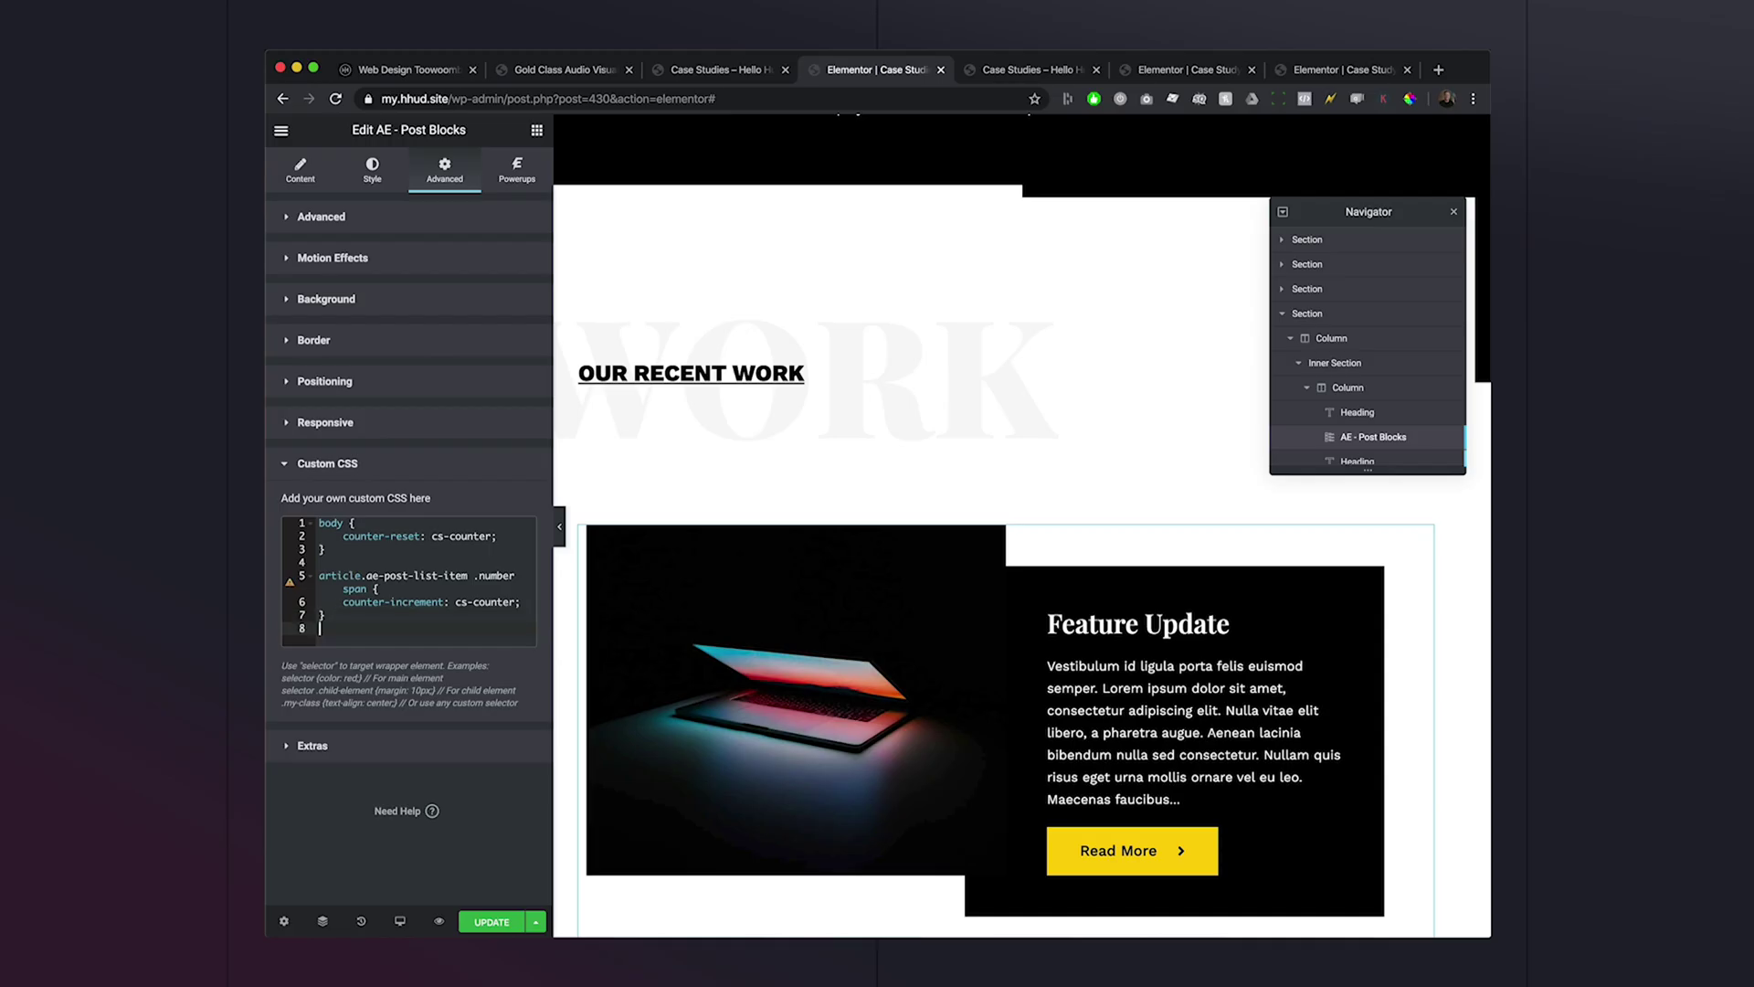
Add a rule for article.ae-post-list-item .number span:before with content: counter(cs-counter) and check the numbering down the blocks.
type("article.ae-post-list-item .number span")
type(":")
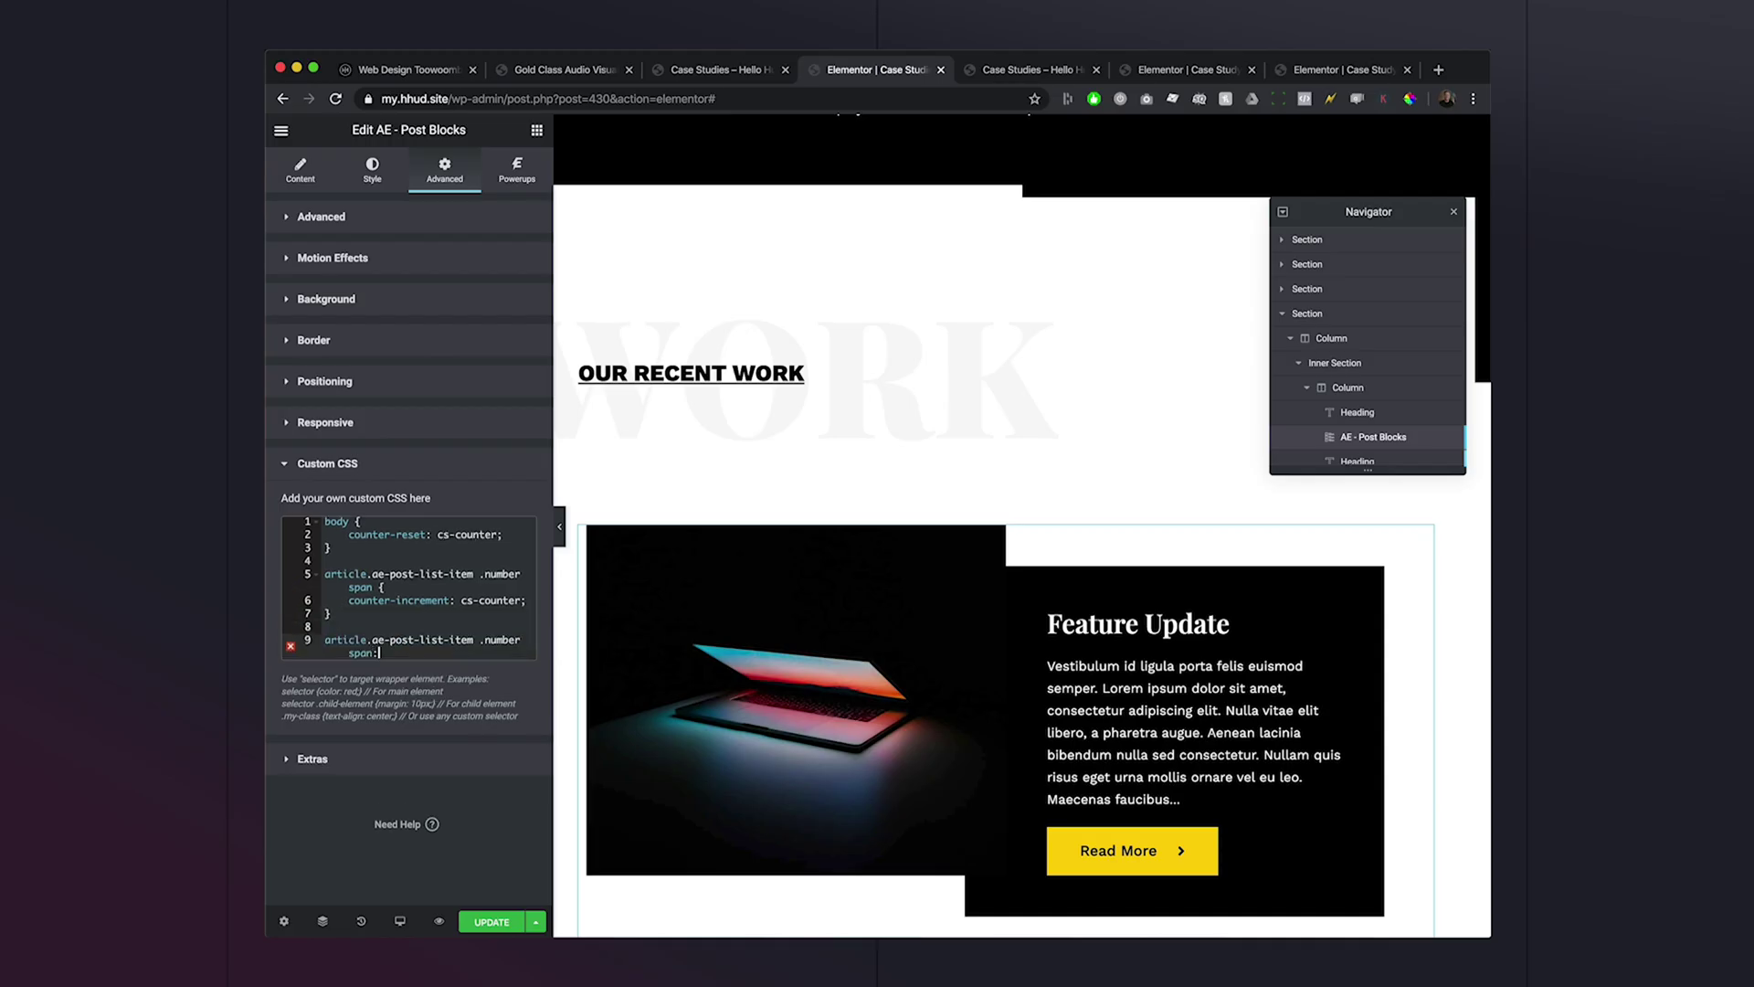
type("before {")
key("Return")
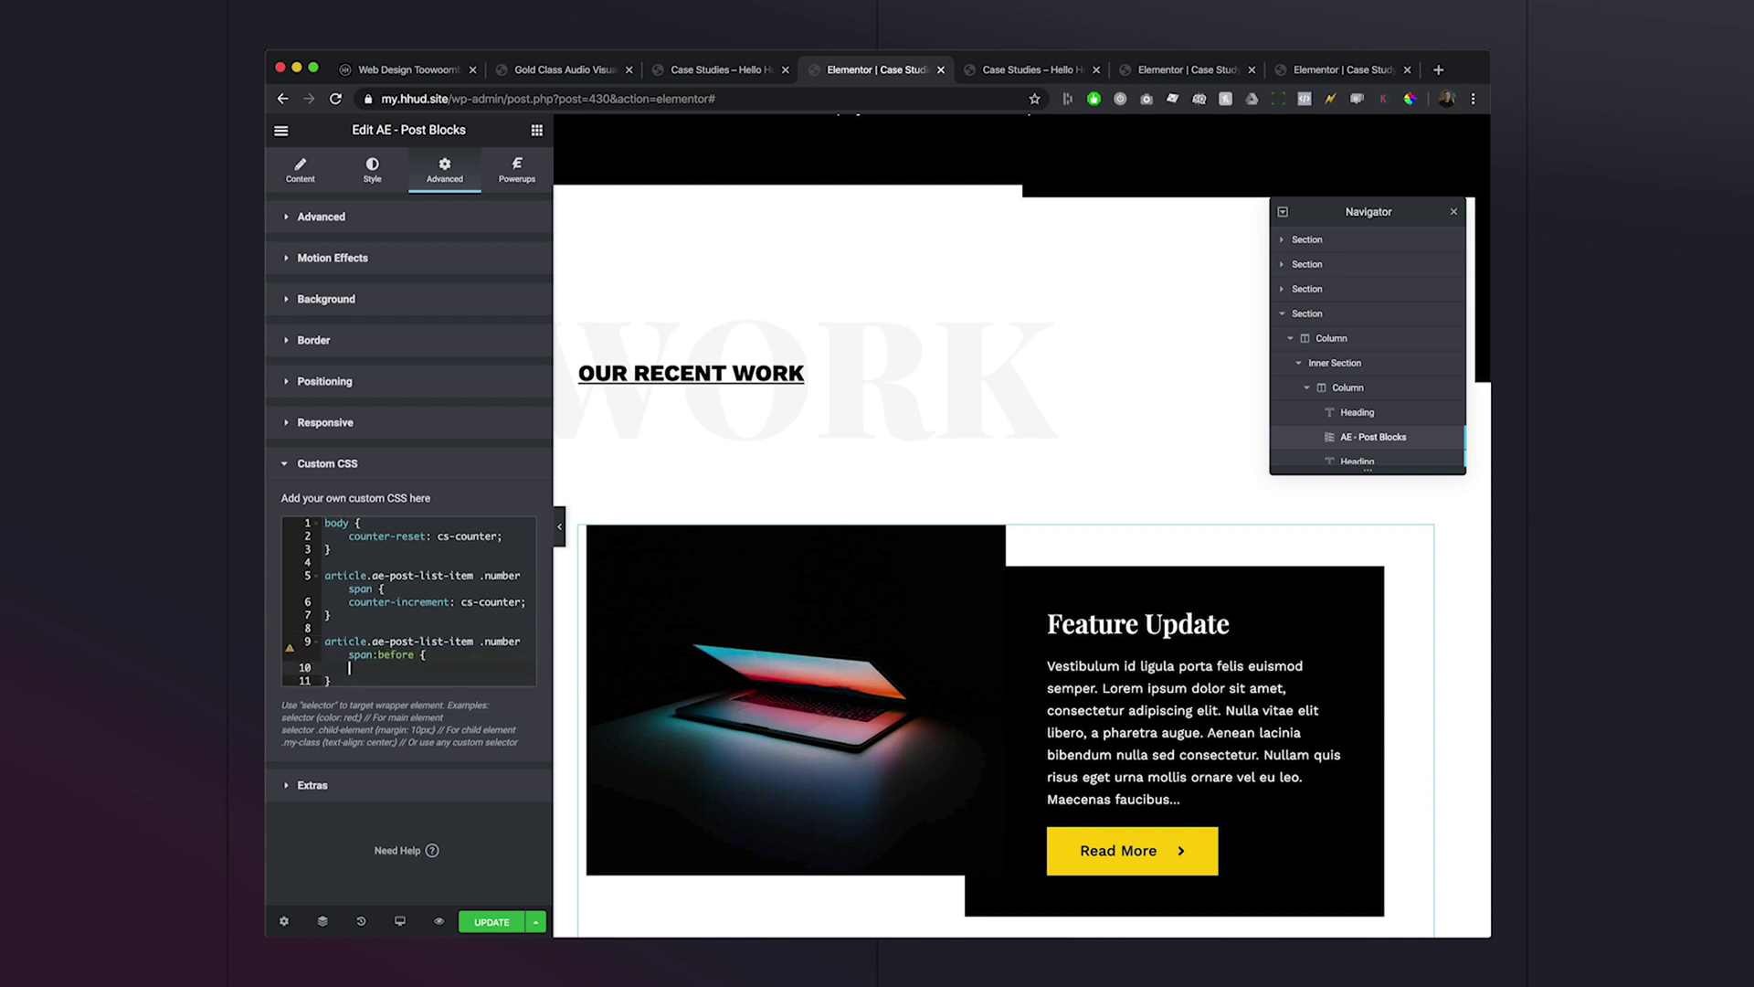
type("con")
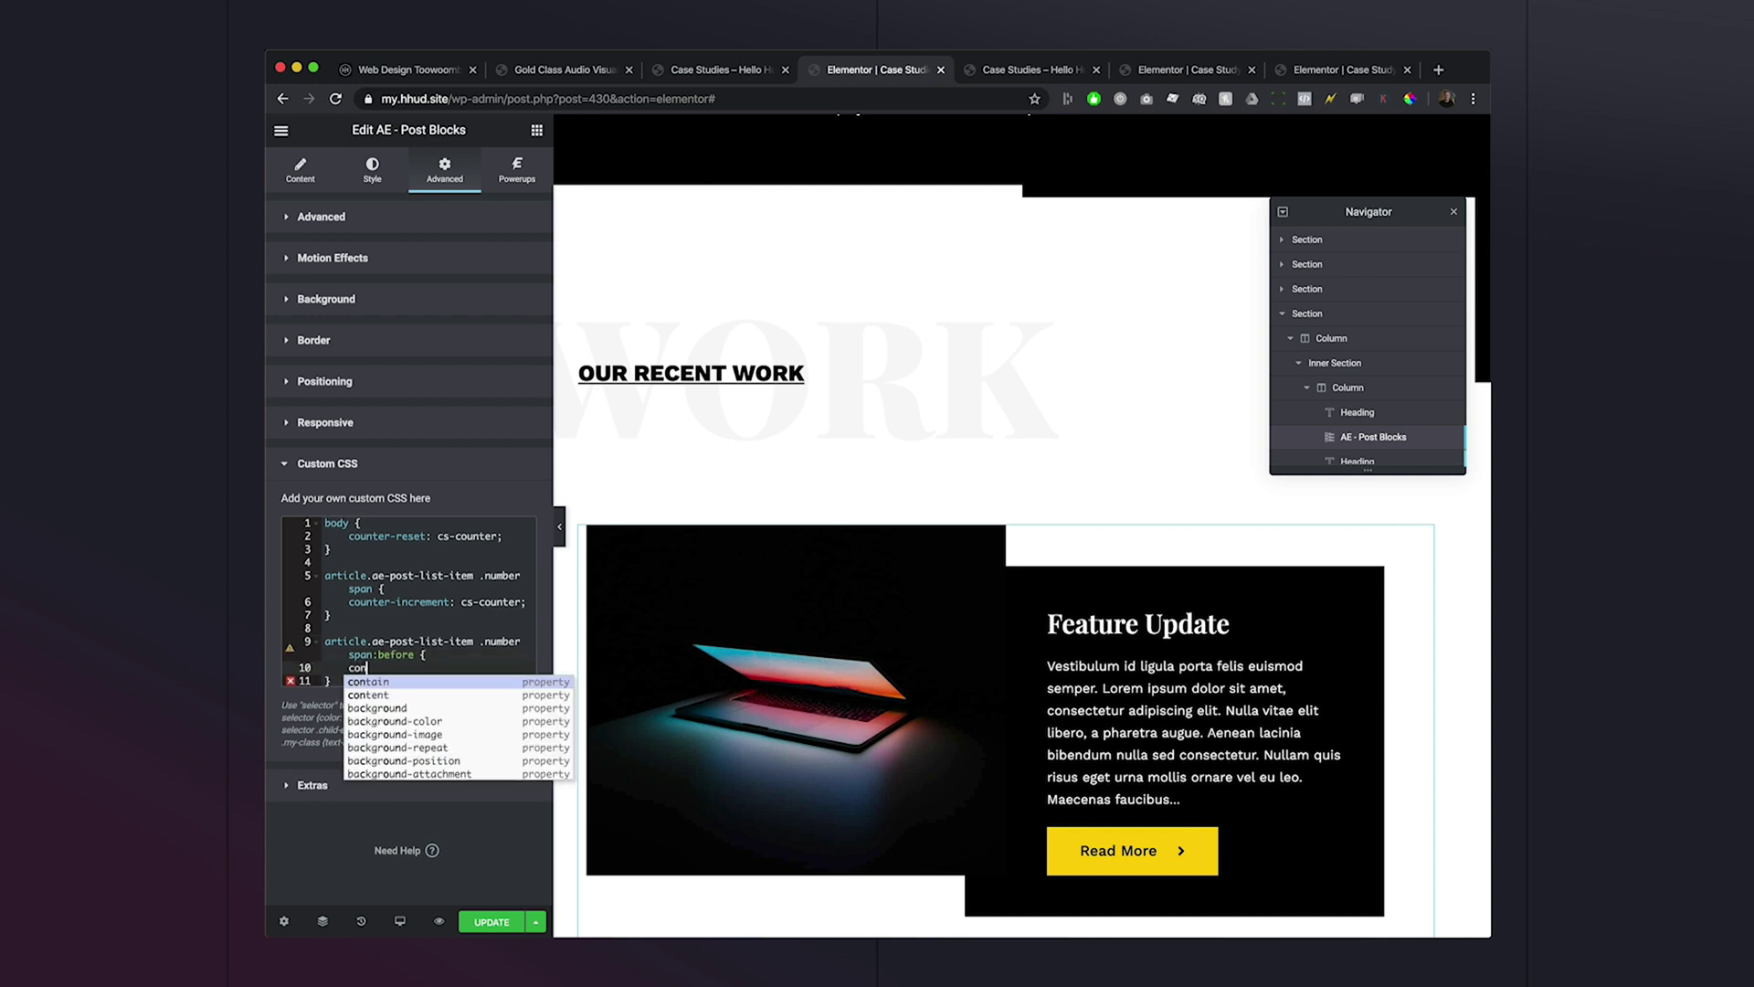
type("tent:")
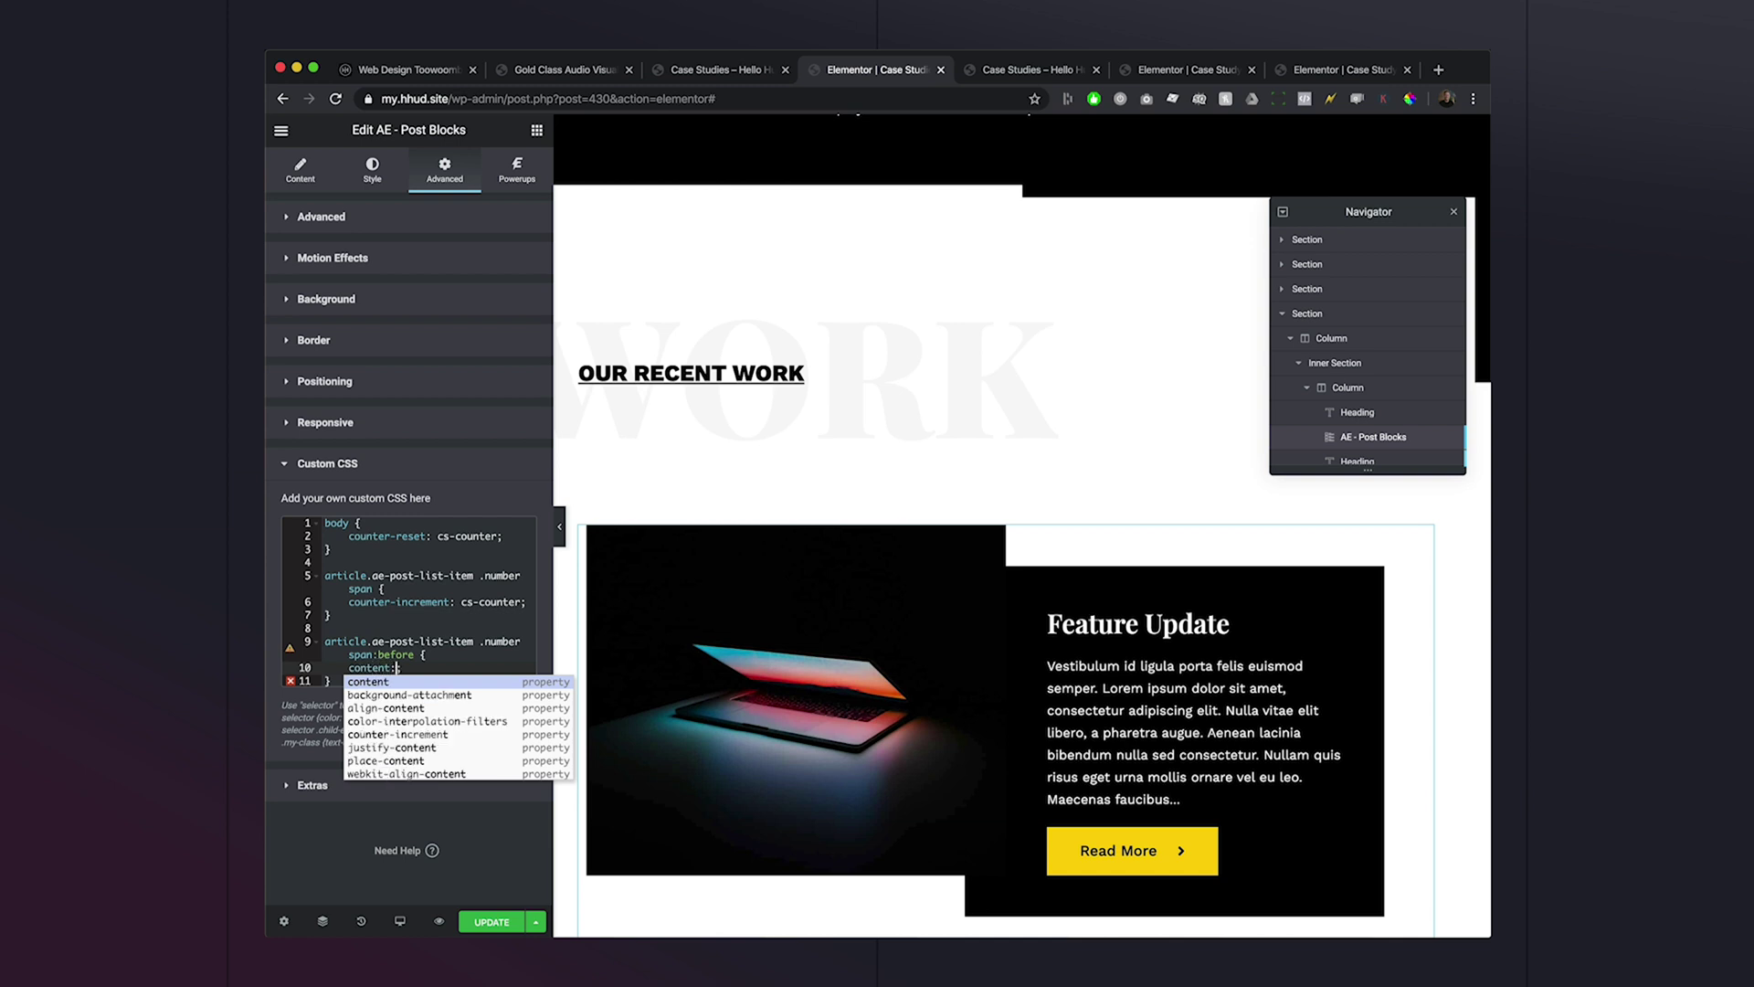
type(" counter")
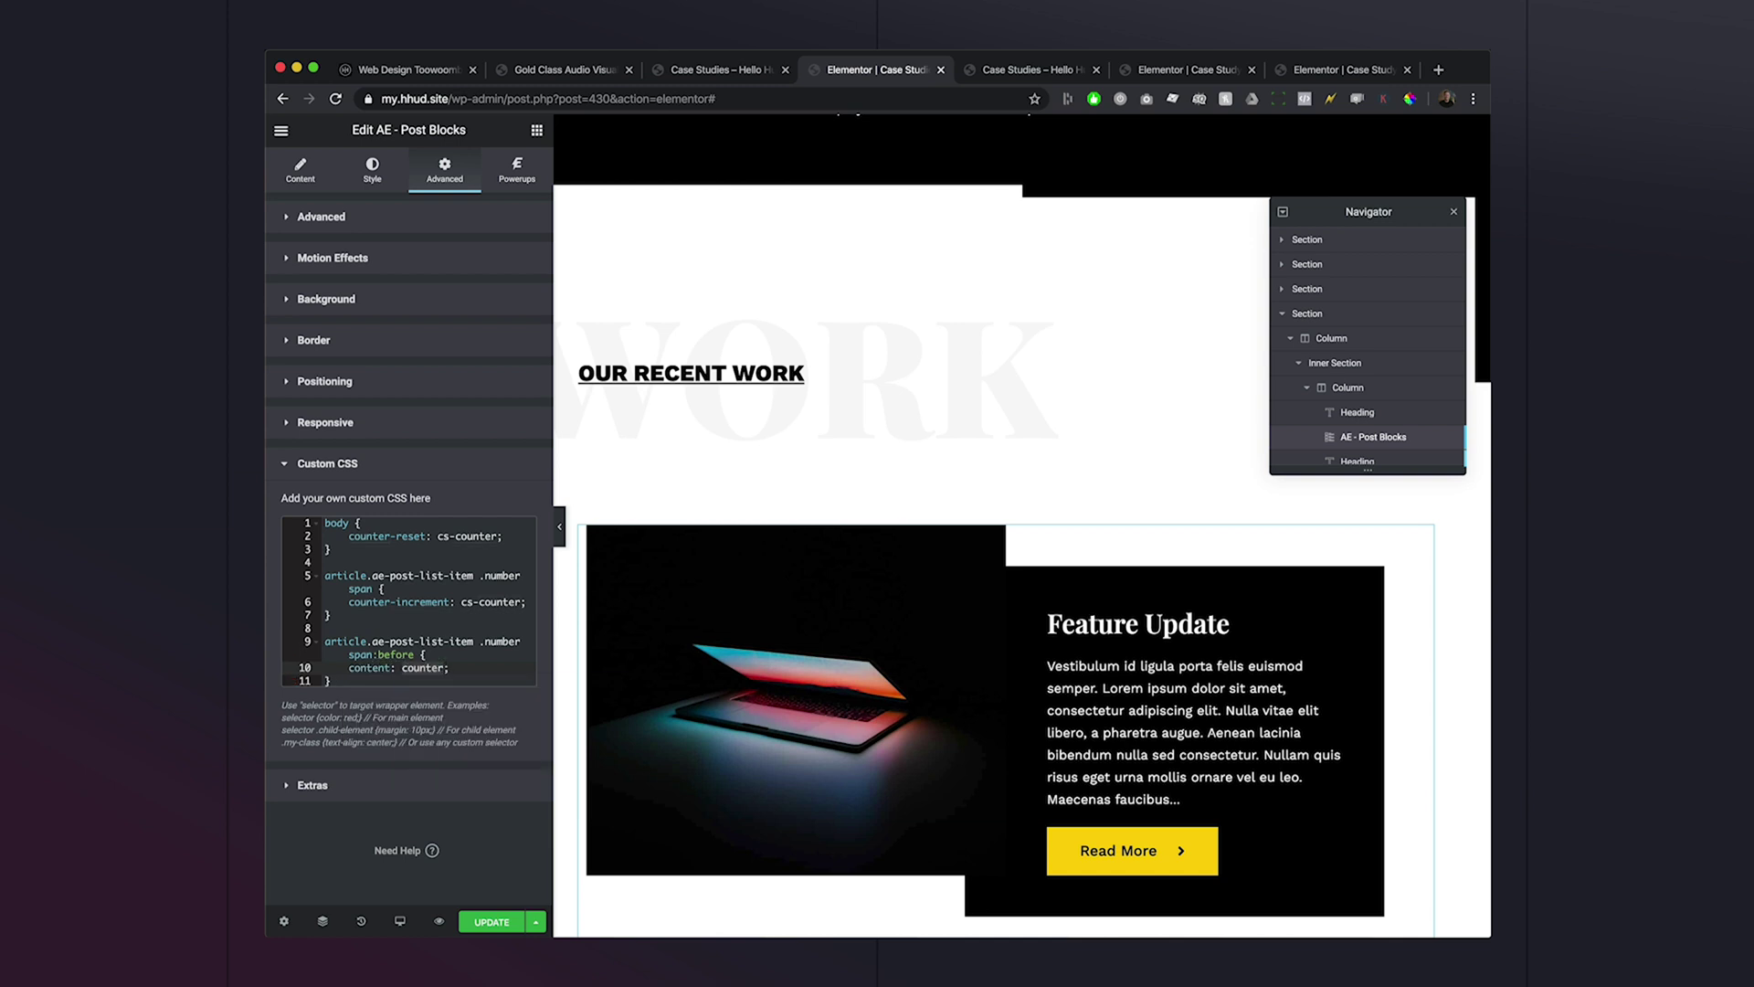
type("(cs")
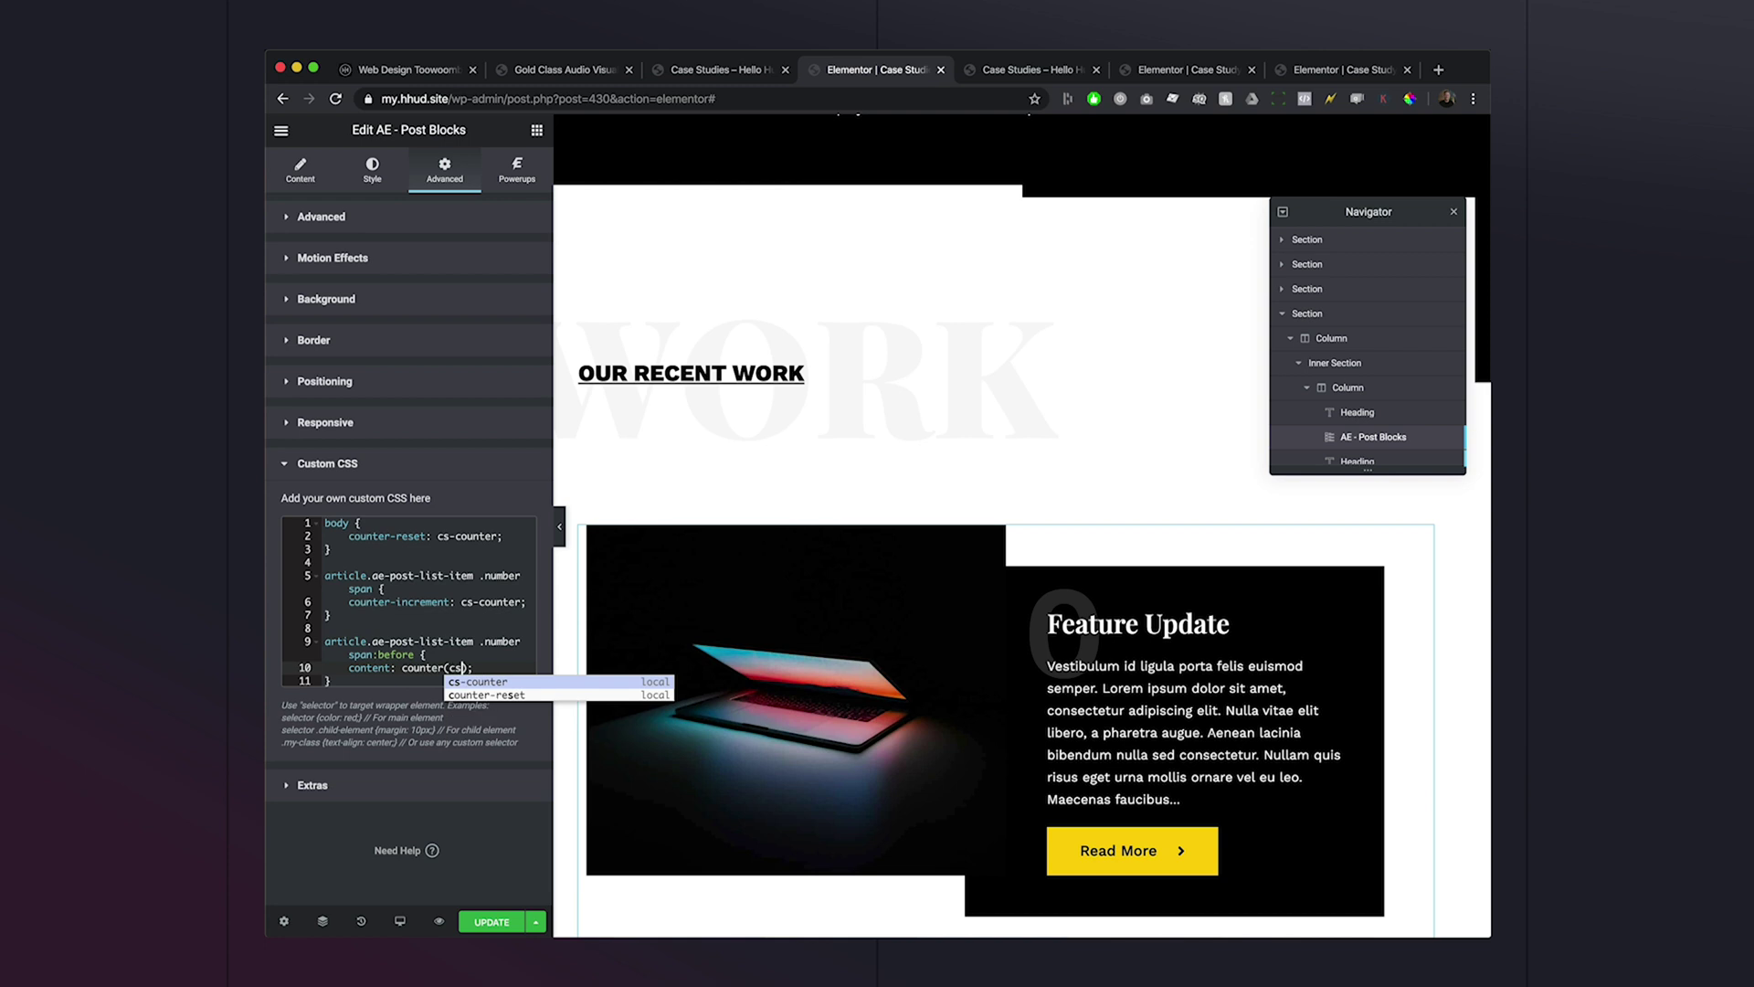
key("Return")
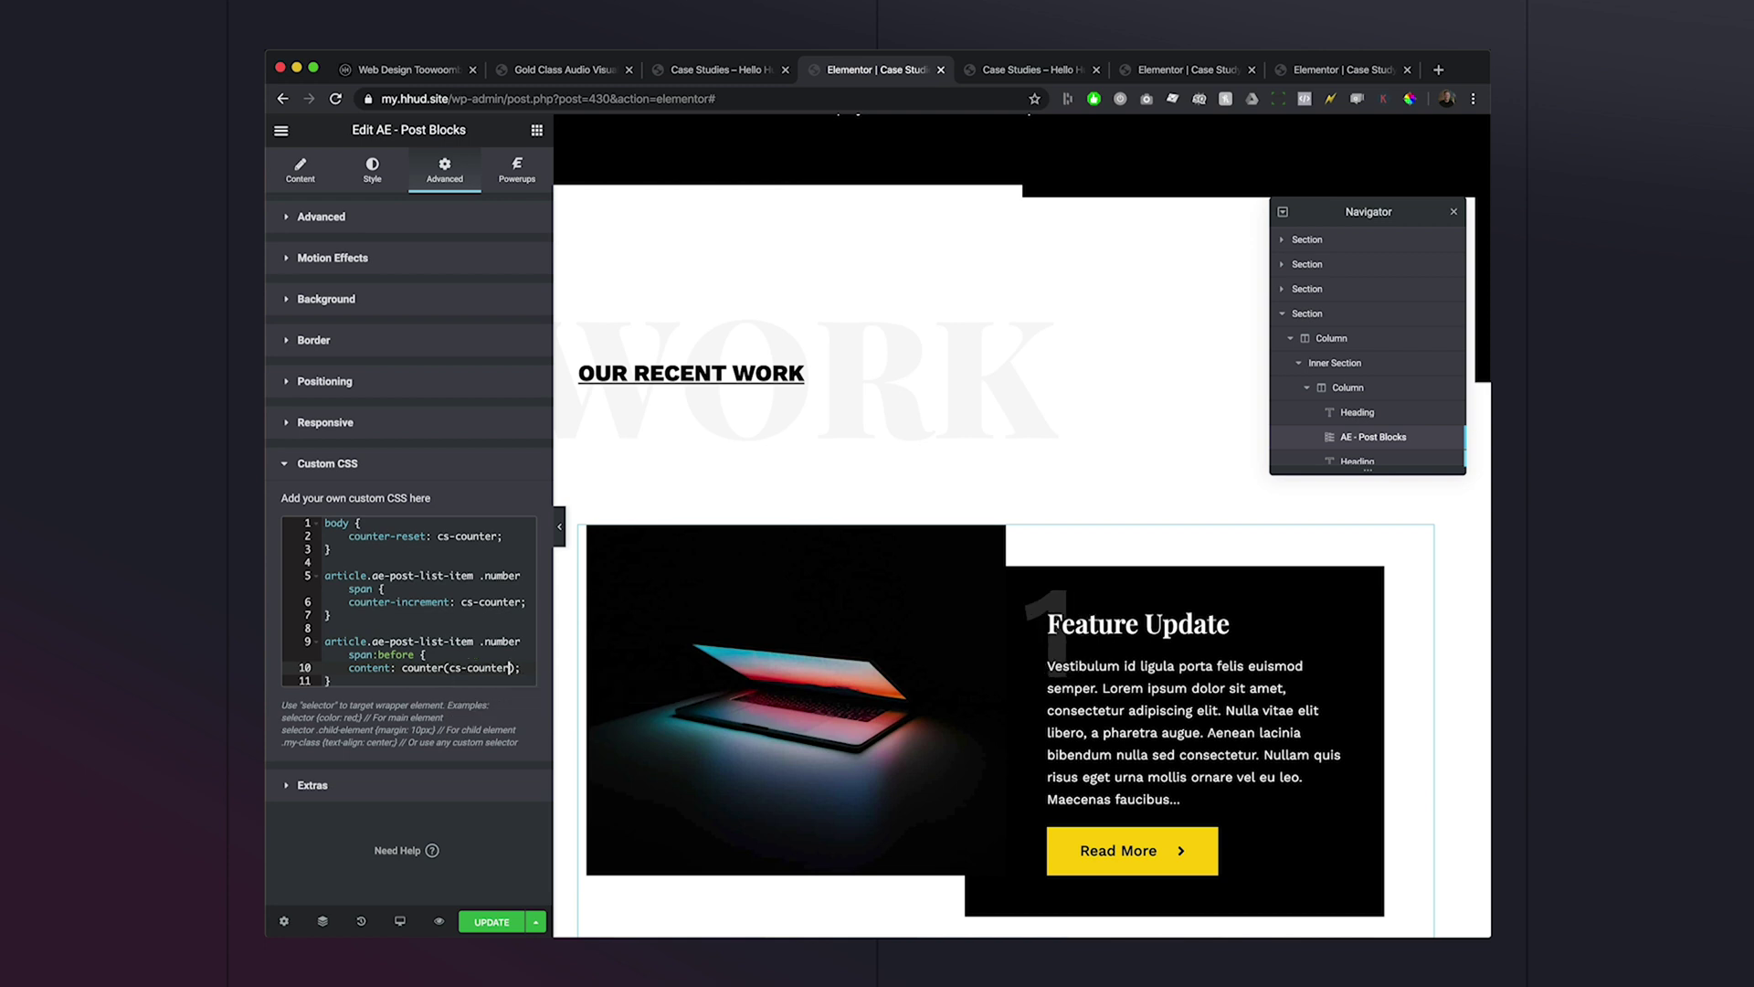
scroll(768, 667, "down", 6)
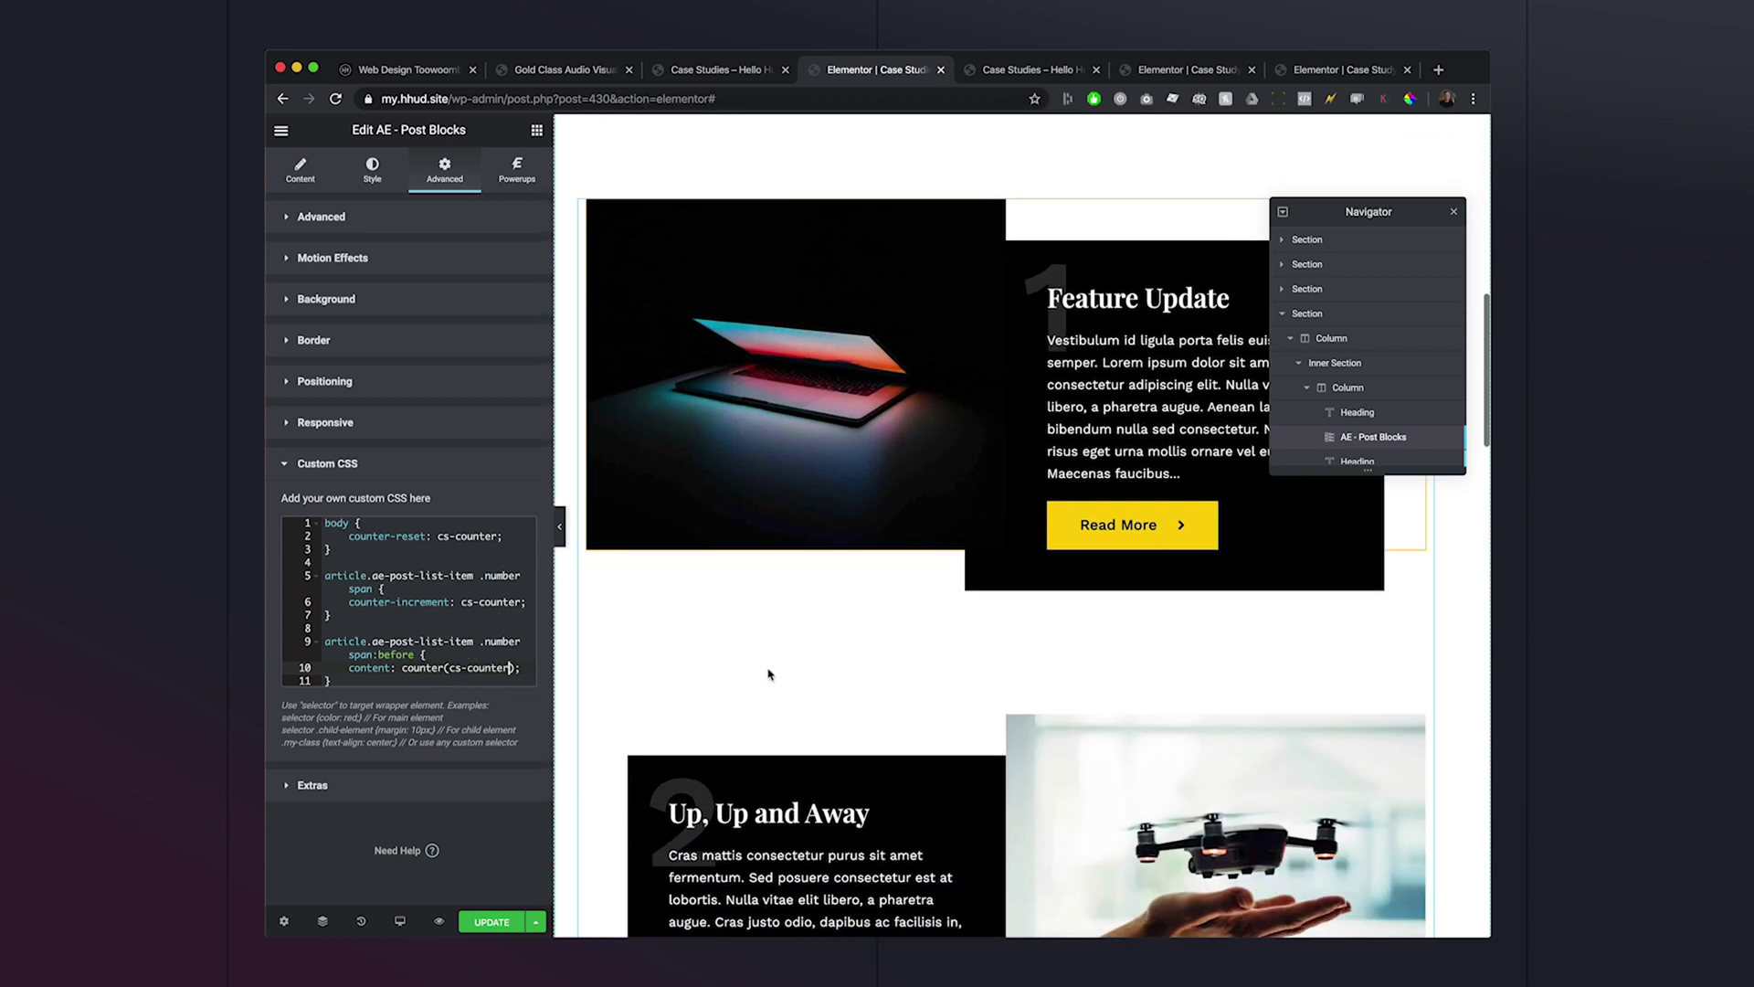
scroll(771, 674, "down", 10)
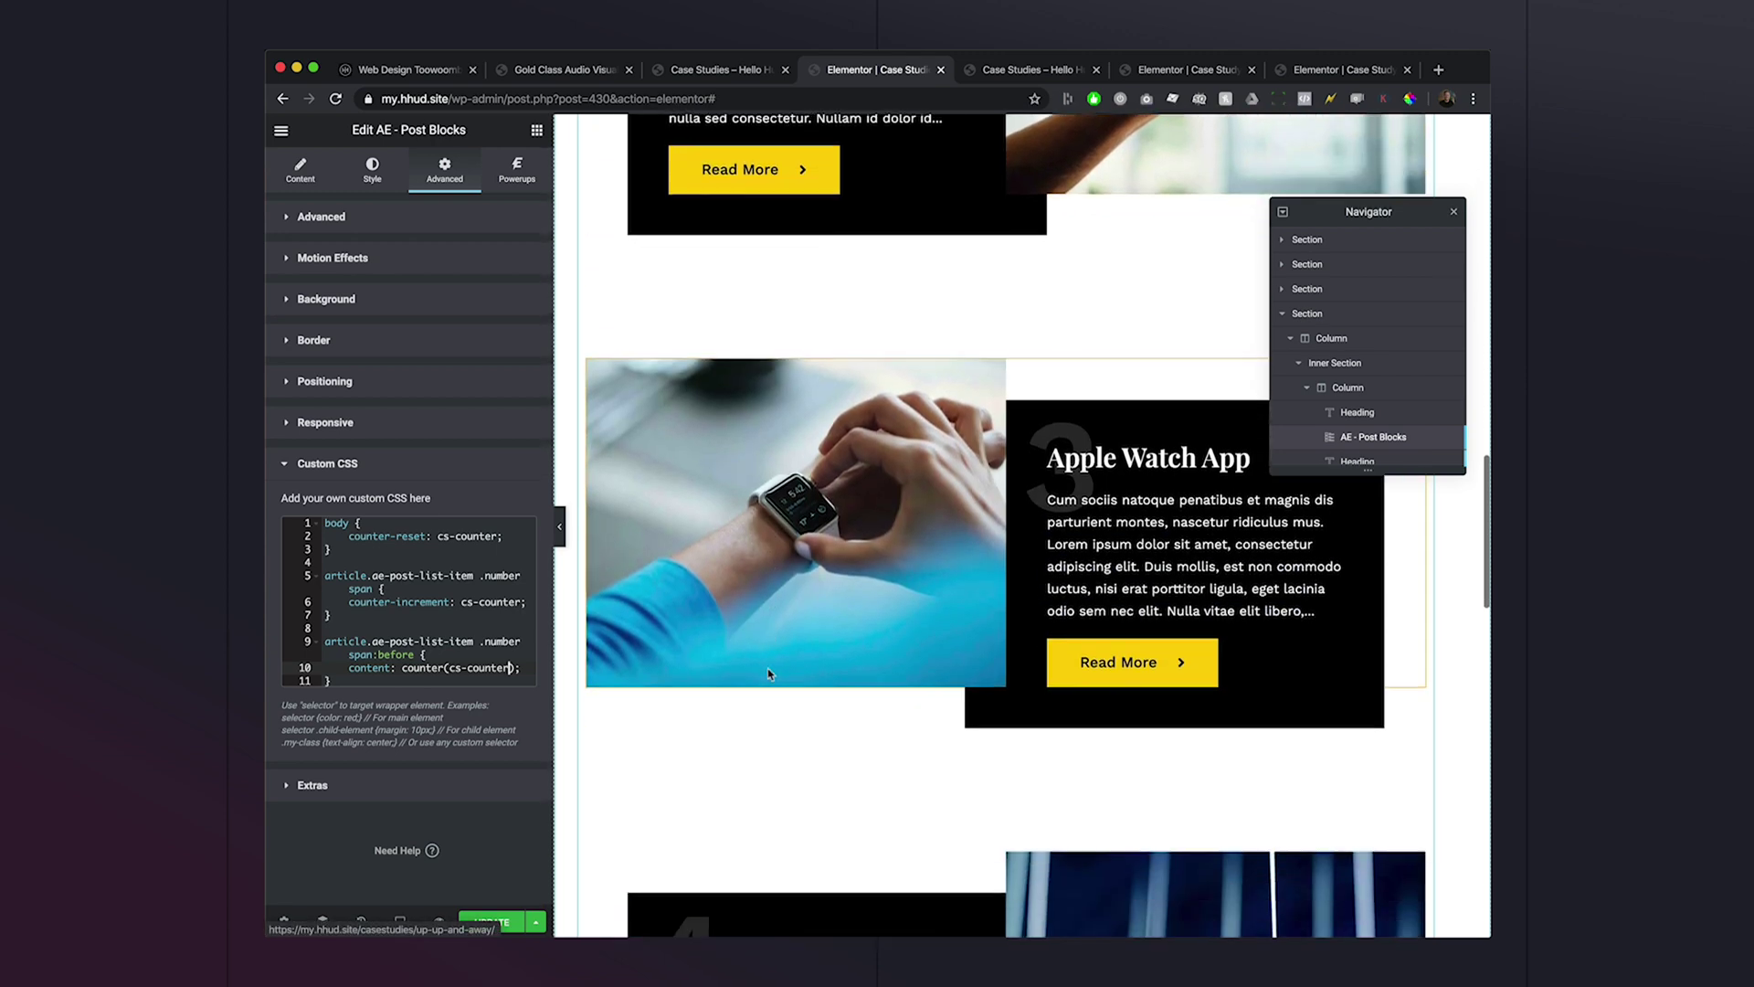
Add the decimal-leading-zero style to the cs-counter content value and review the numbers across the case study blocks.
scroll(768, 673, "up", 4)
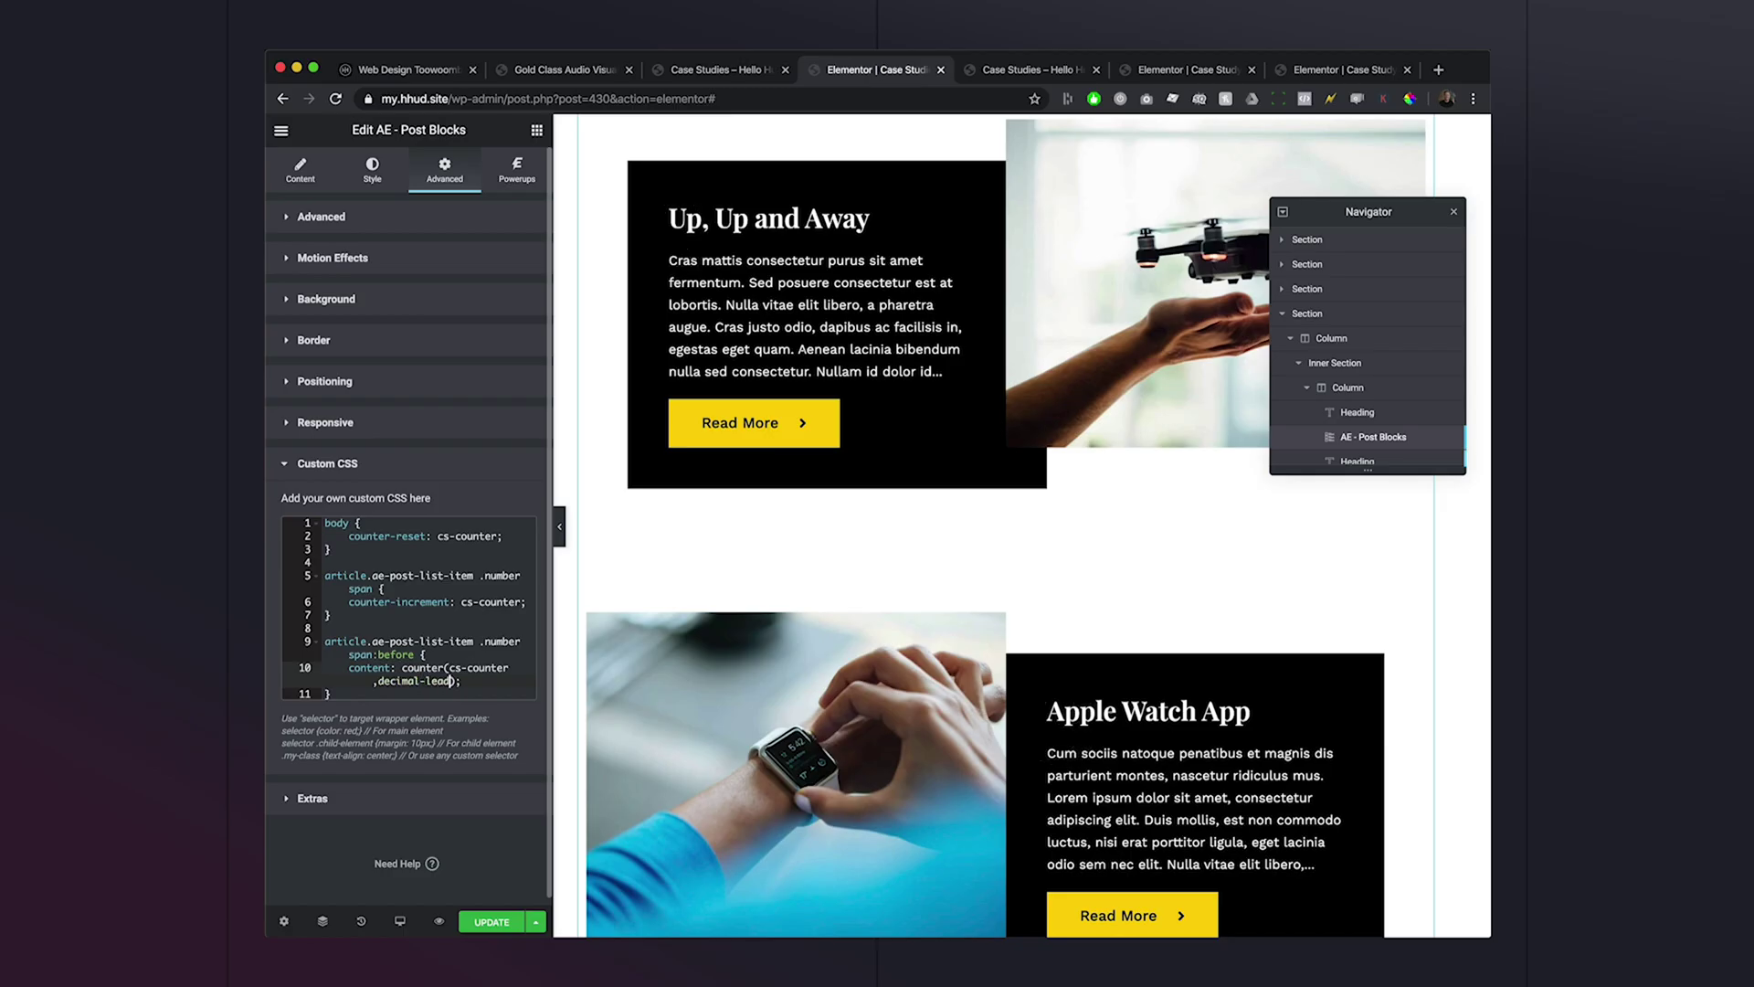
type("ing-zero")
scroll(896, 600, "up", 6)
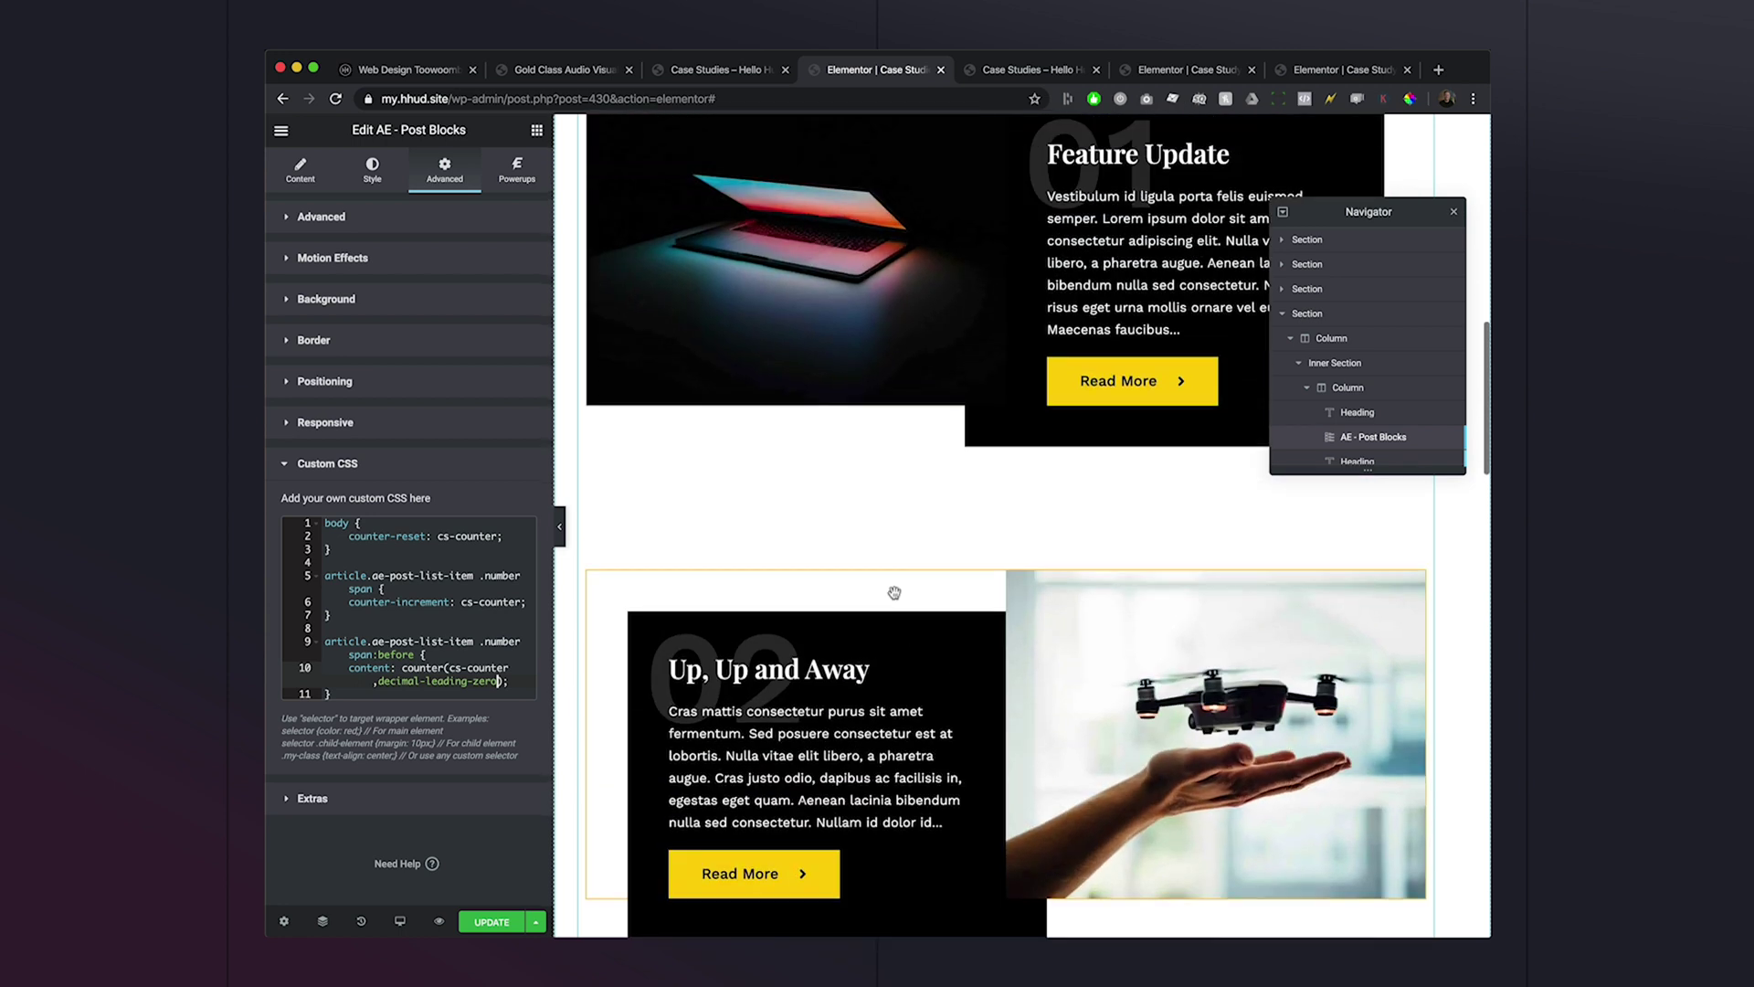
scroll(897, 599, "down", 15)
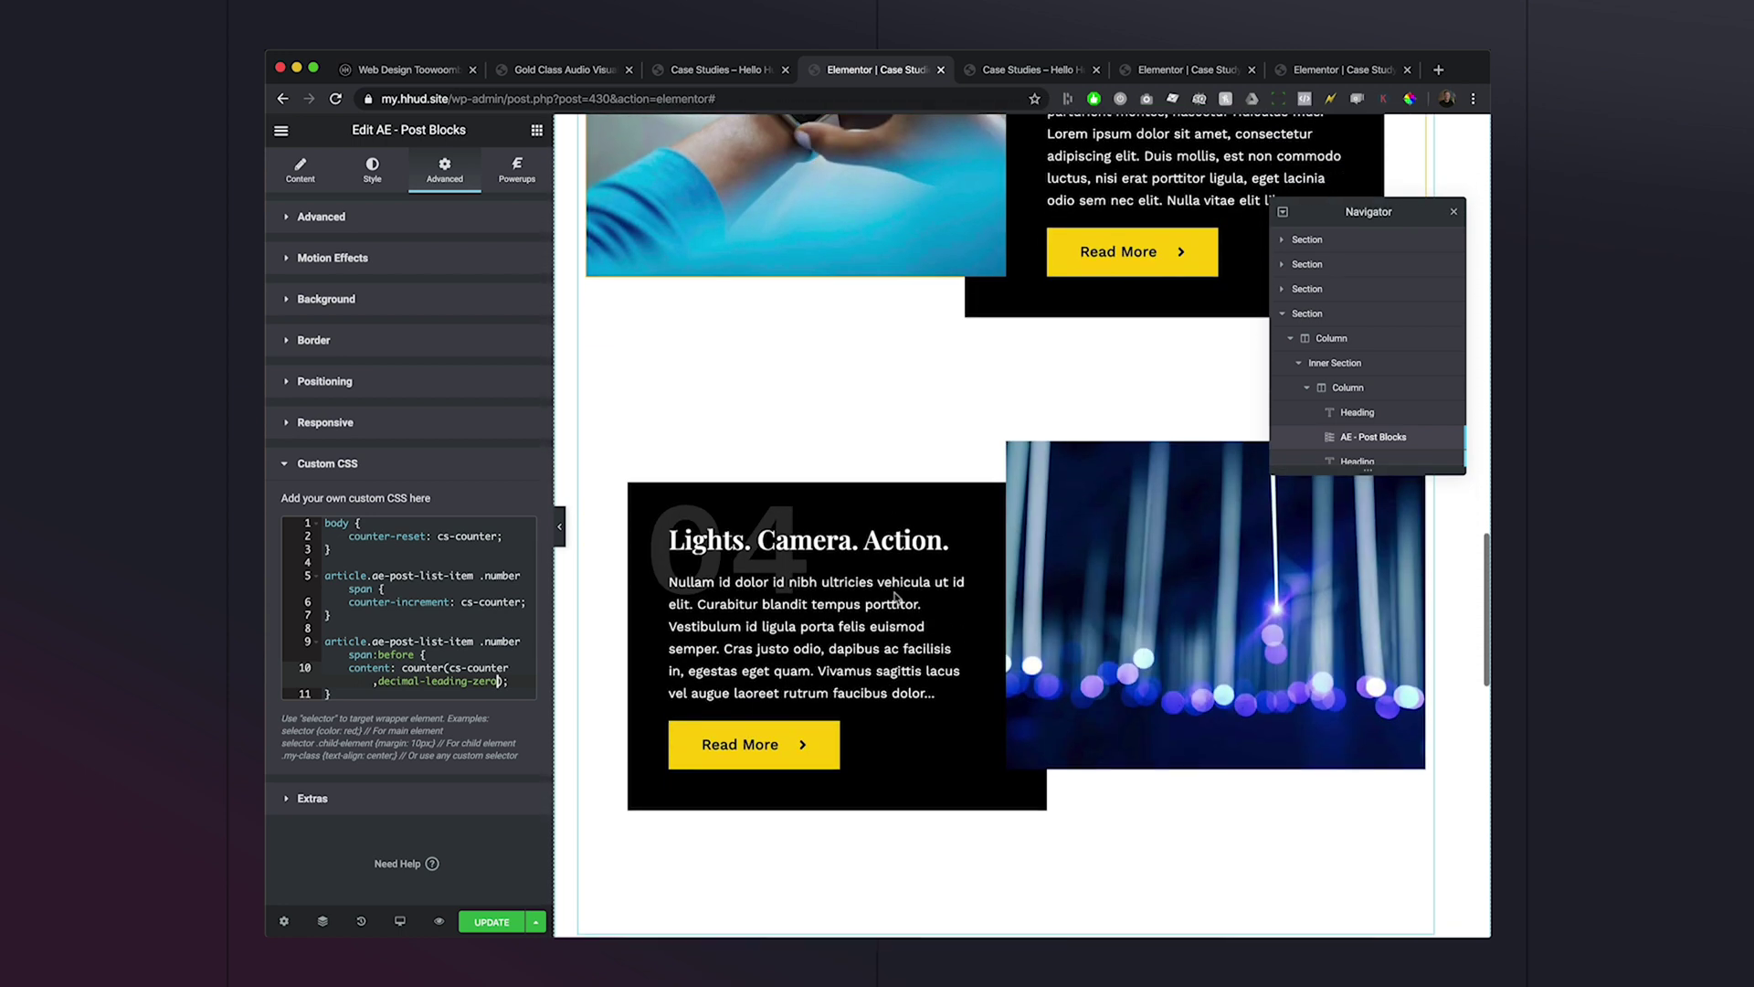
Update the page and add color: transparent !important to the article.ae-post-list-item .number span rule.
left_click(491, 922)
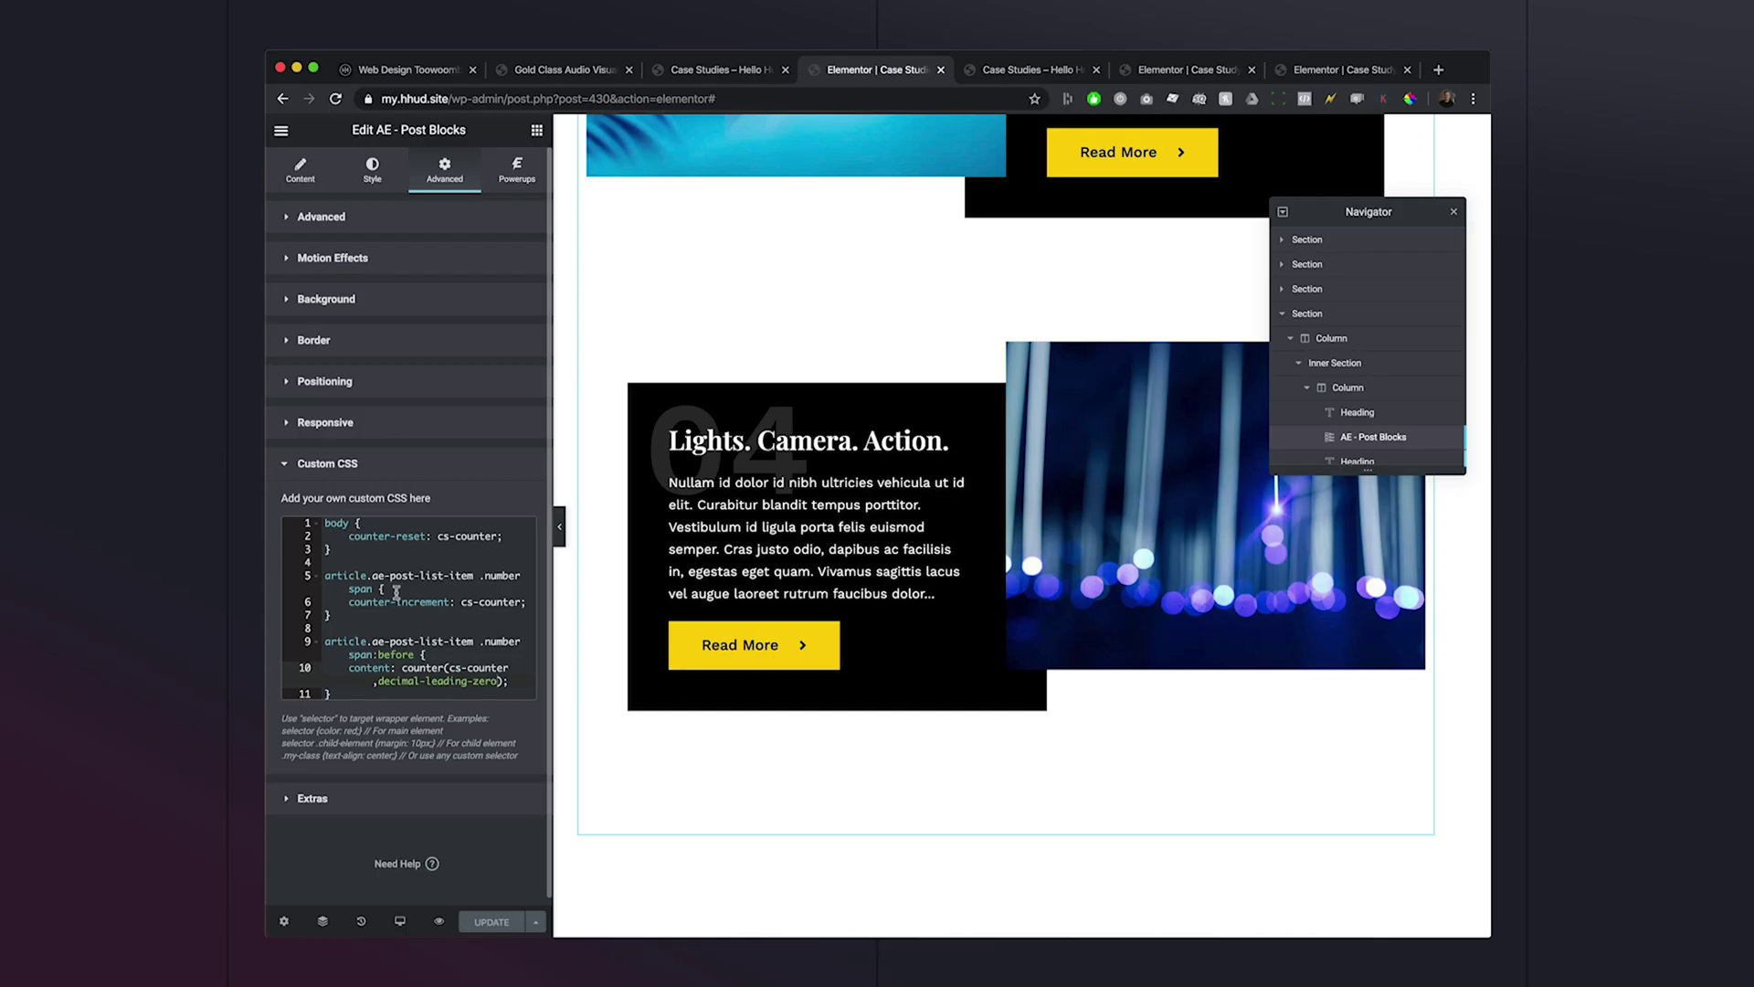
left_click(528, 602)
key("Return")
type("colo")
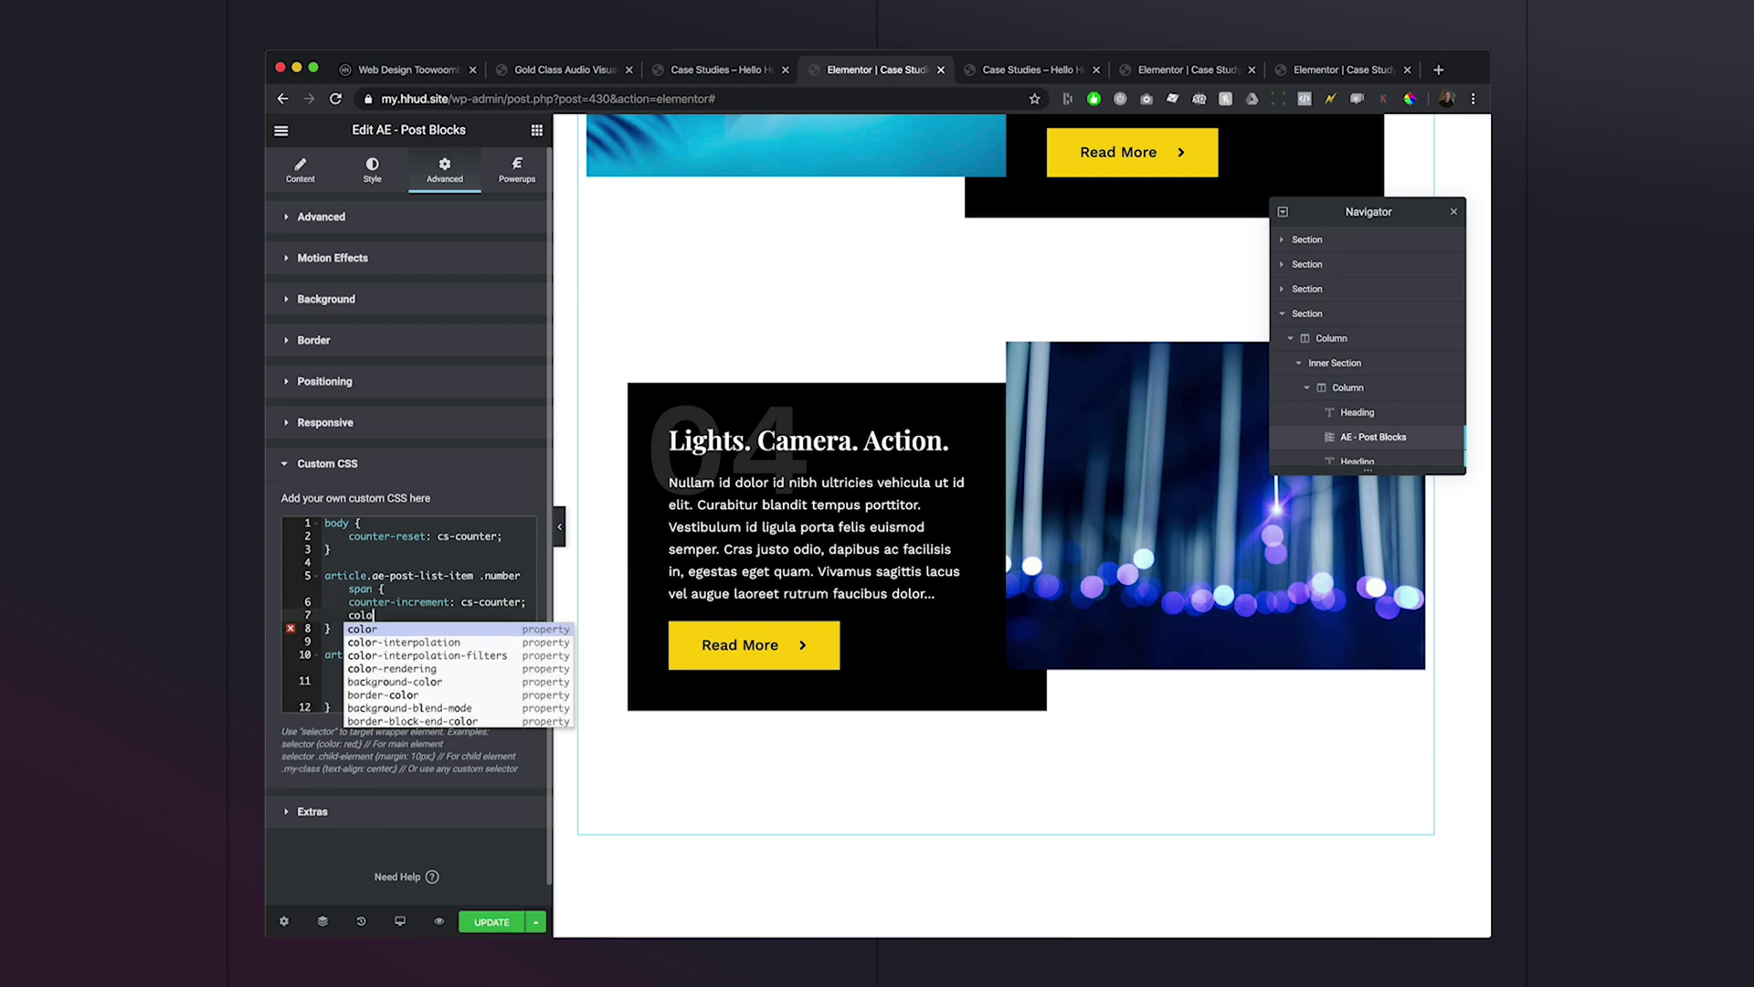
type("r: transparent !im")
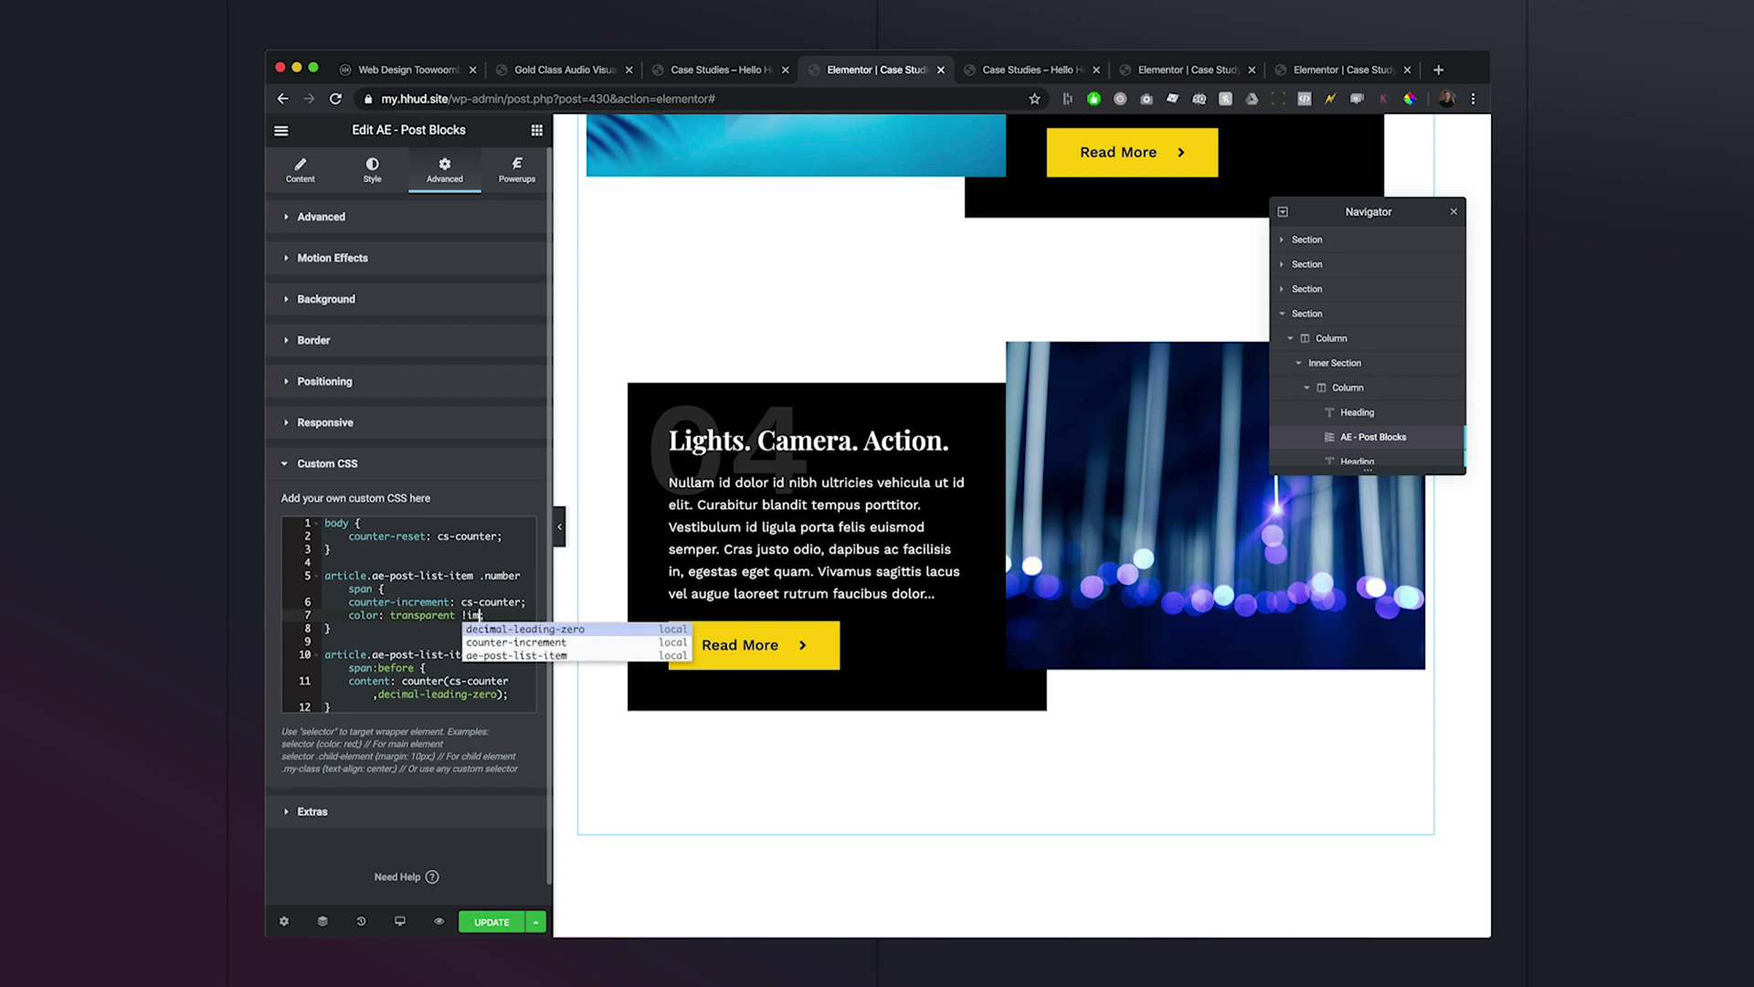
type("portant;")
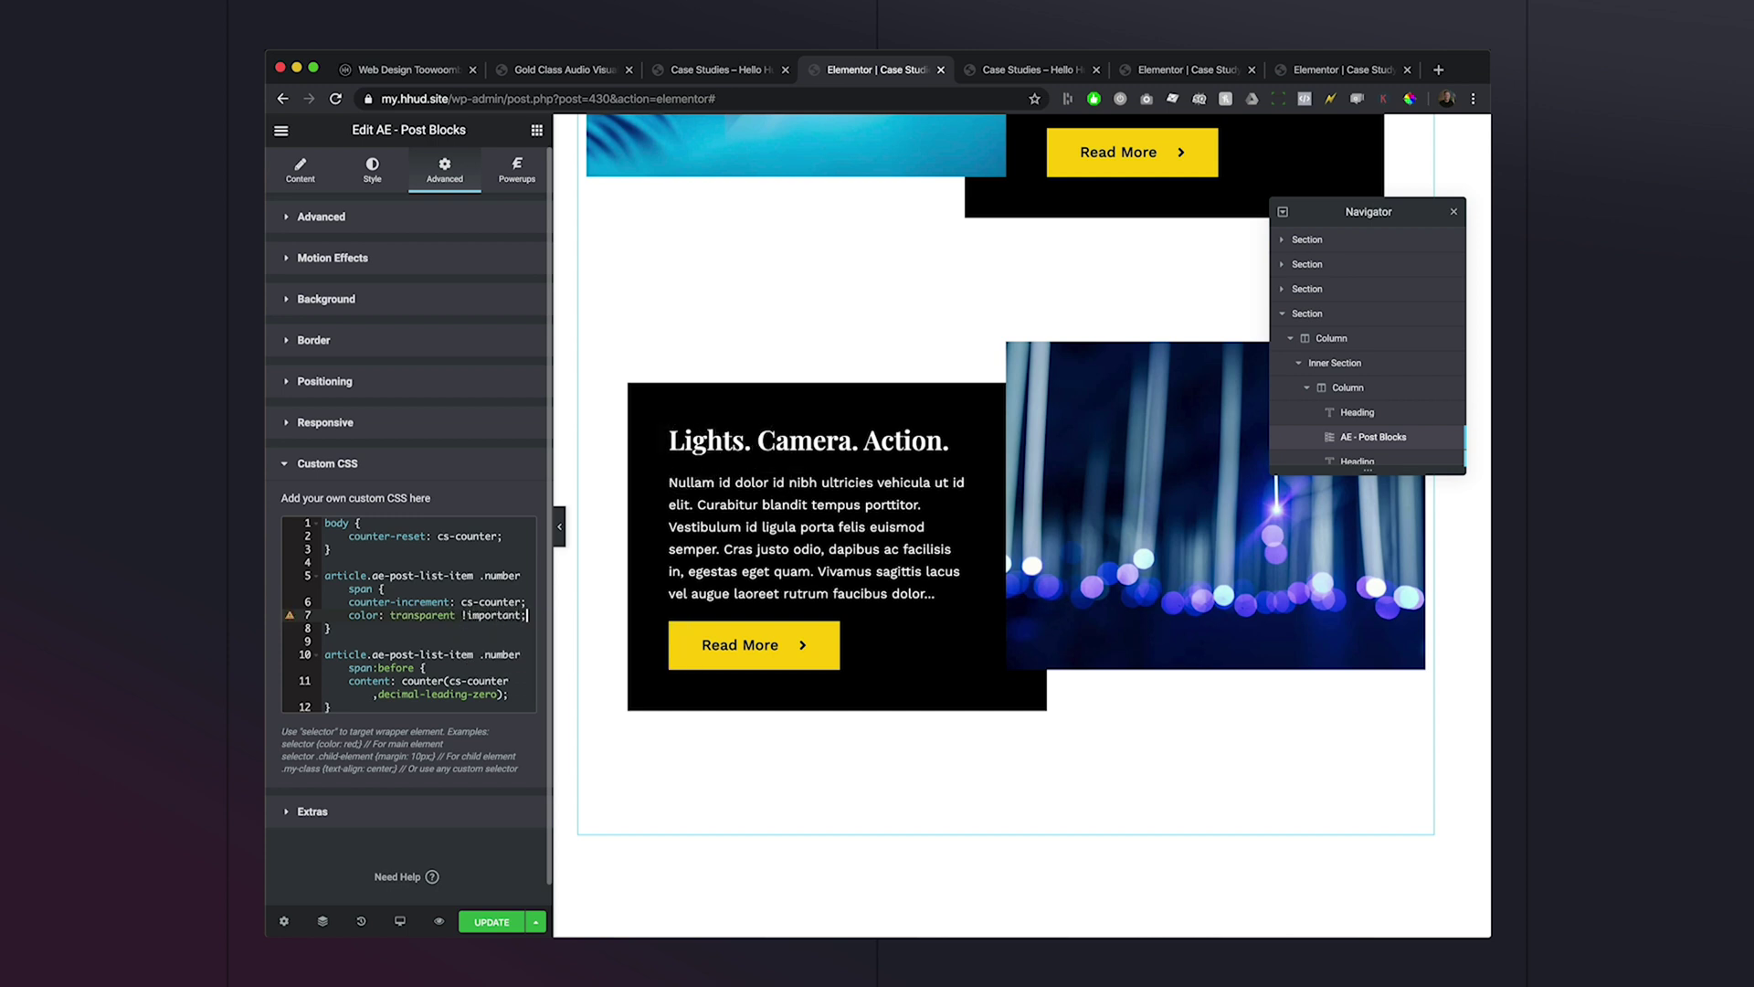
Outline the numbers in the same rule with -webkit-text-stroke-width: 2px and -webkit-text-stroke-color: rgba(255,255,255,0.2).
key("Return")
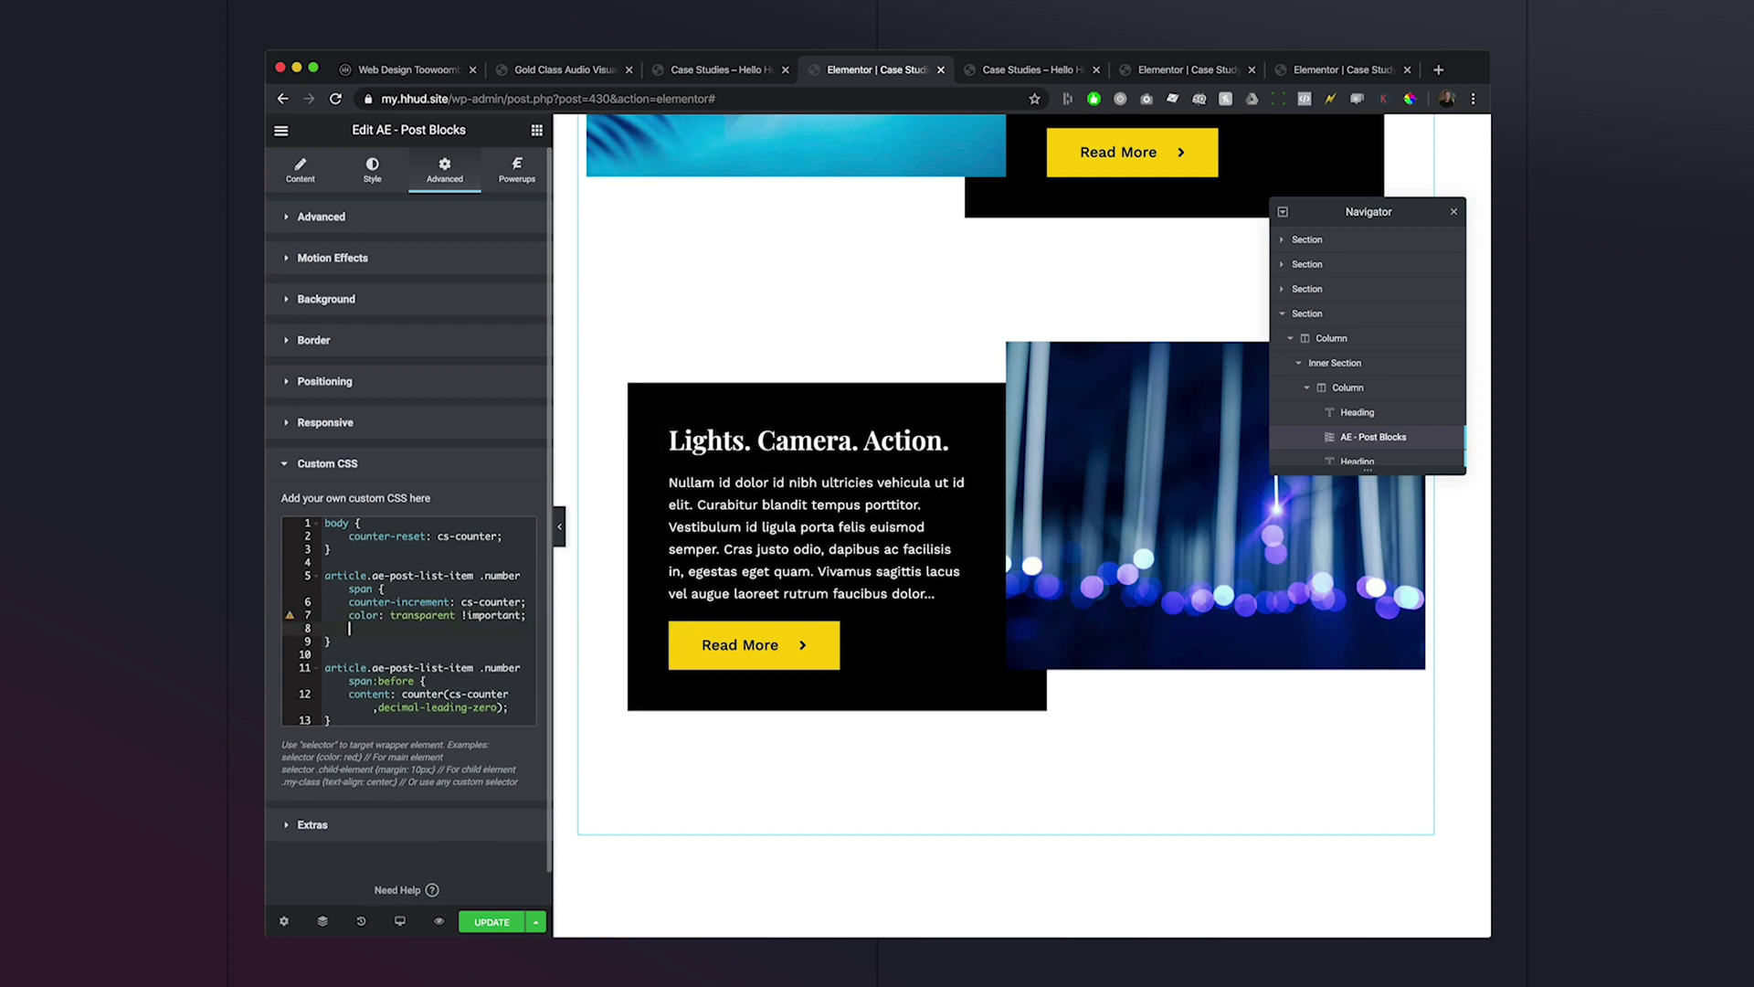
type("-webk")
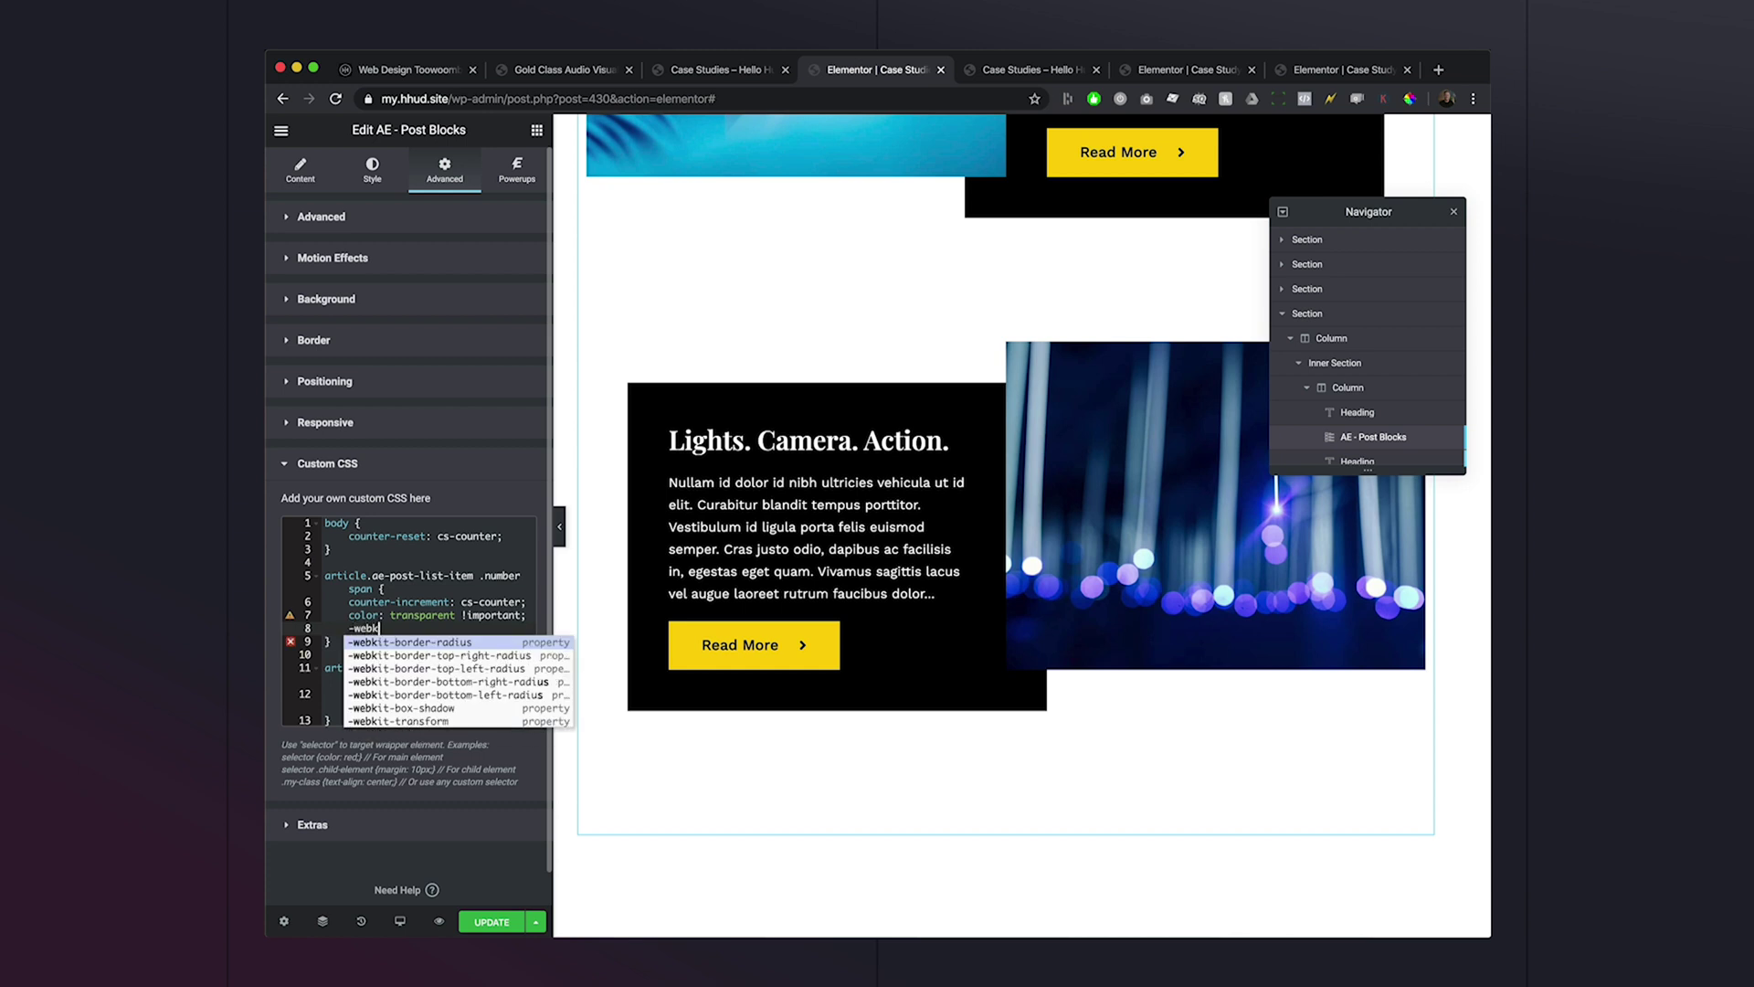
type("it-text-stroke-width")
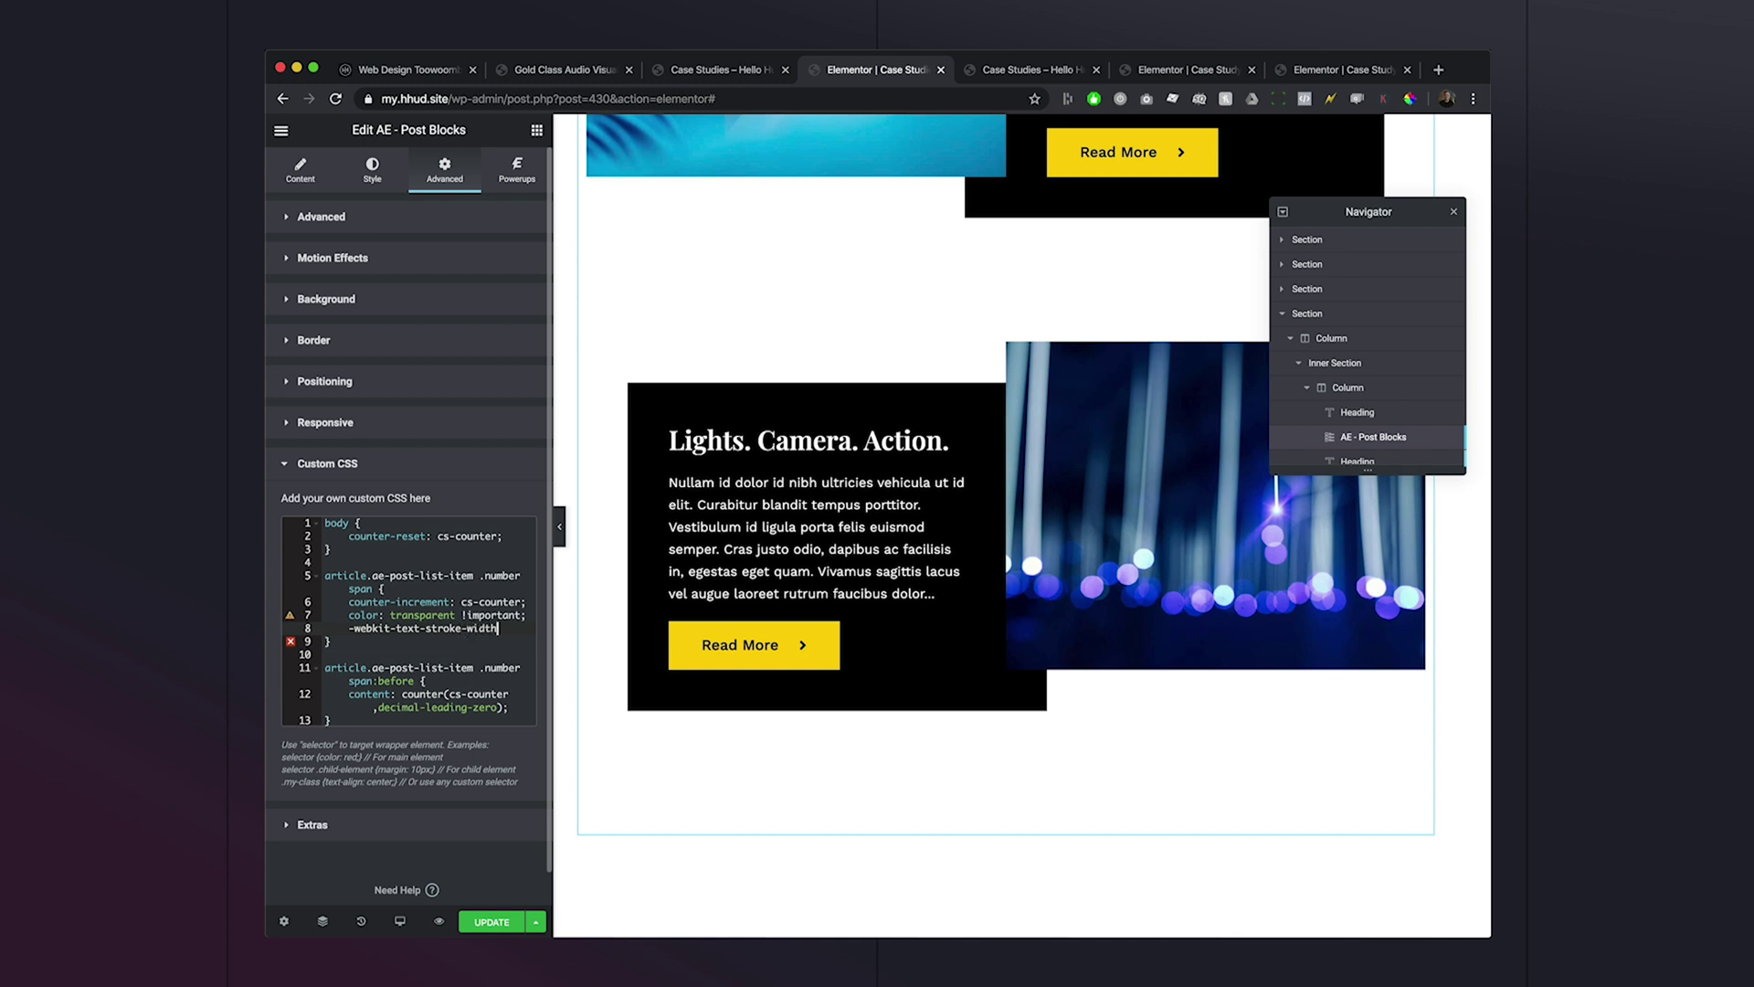
type("px;")
key("Return")
type("-webkit-te")
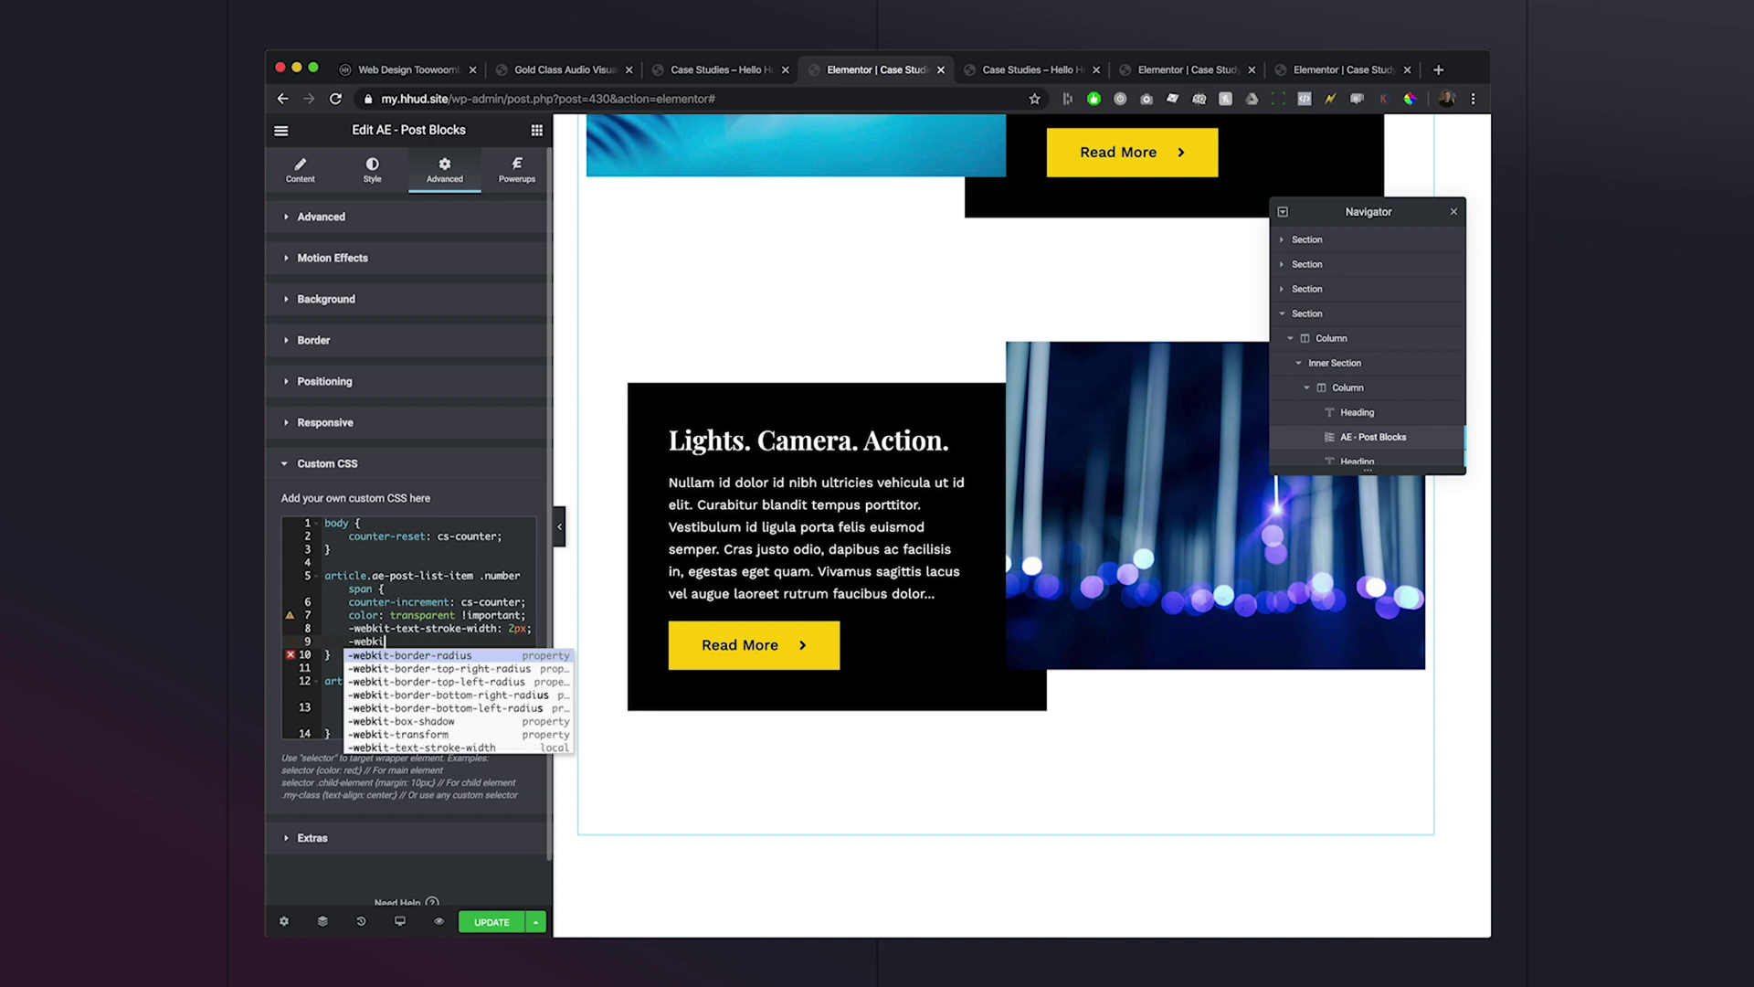
type("xt-stroke-color: rgba(255,255,255,0.2")
key("Escape")
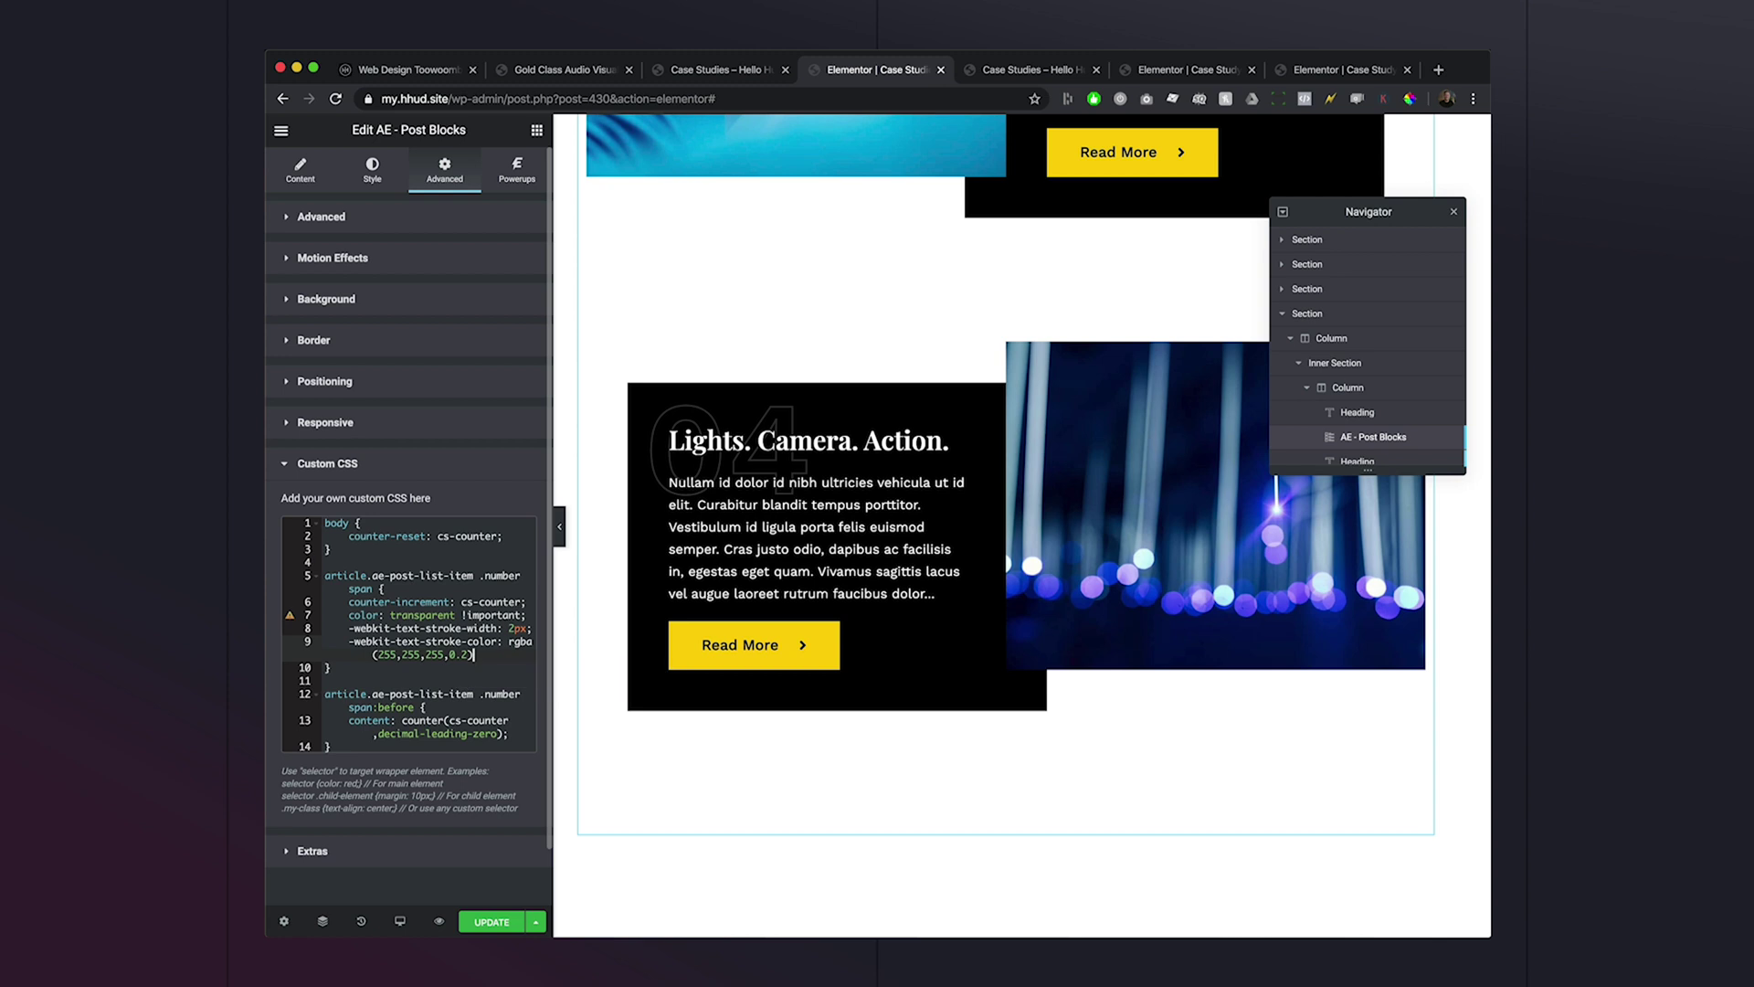
Review the outlined numbers on all case study blocks in the Case Studies page preview.
key("ctrl+Tab")
scroll(1354, 476, "up", 5)
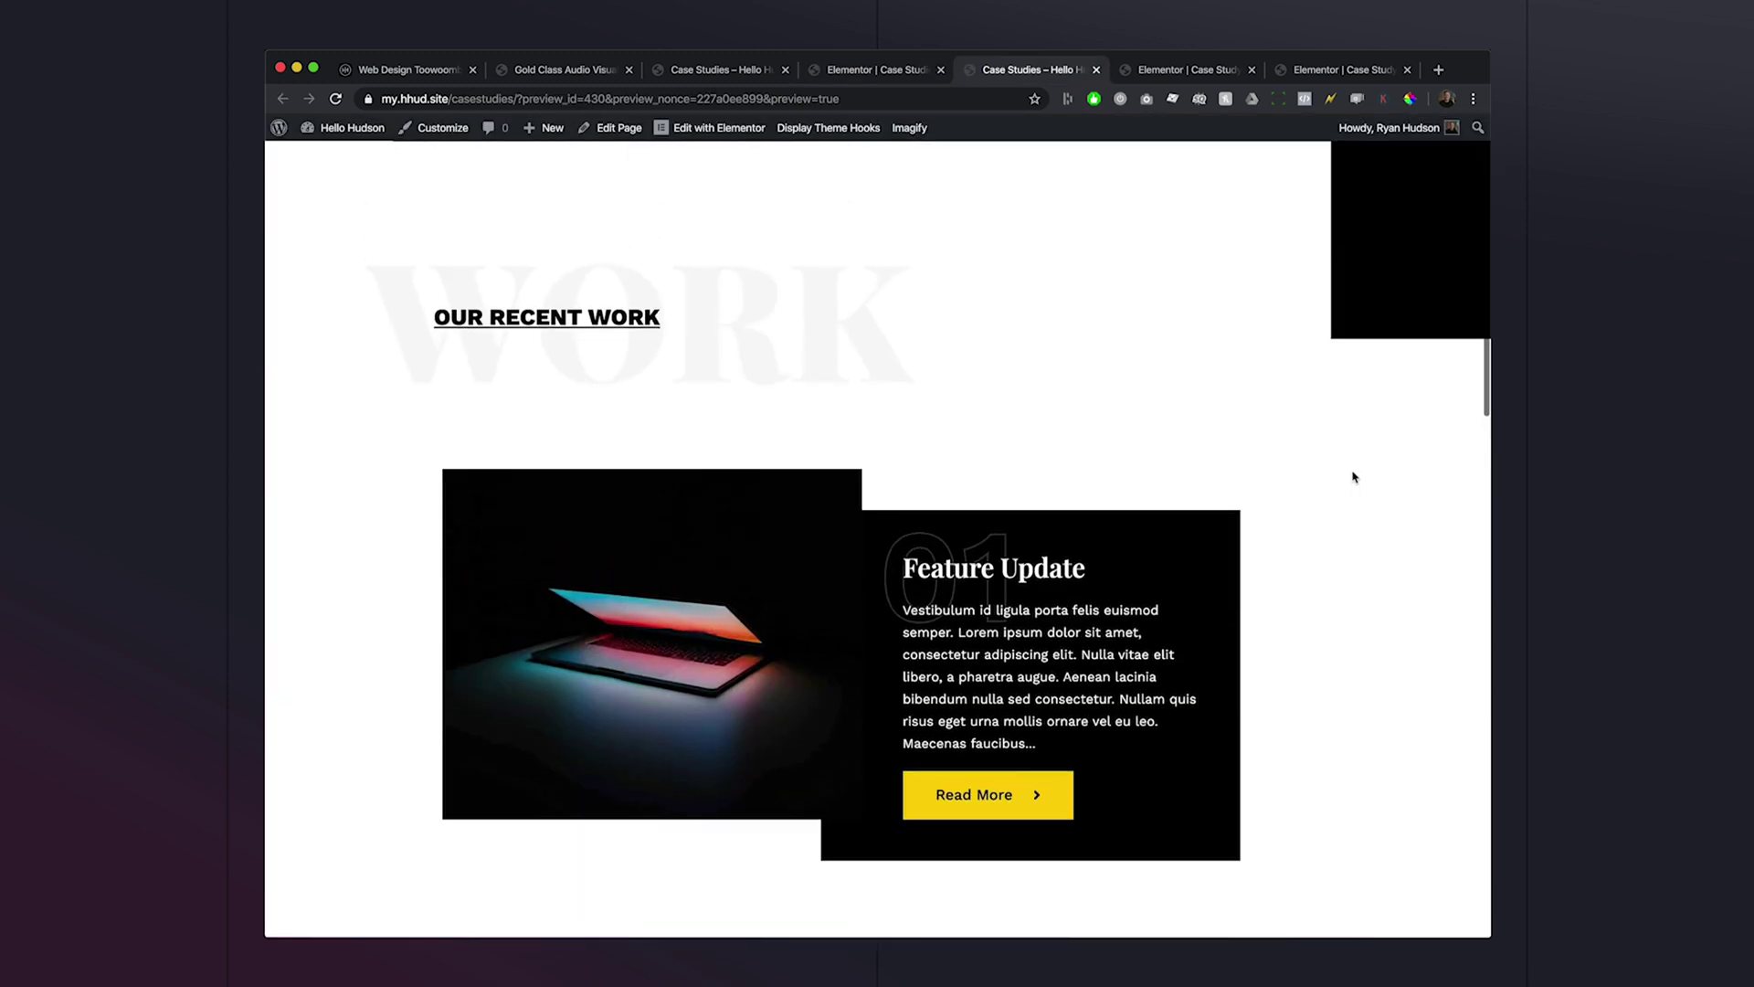
scroll(1354, 476, "down", 15)
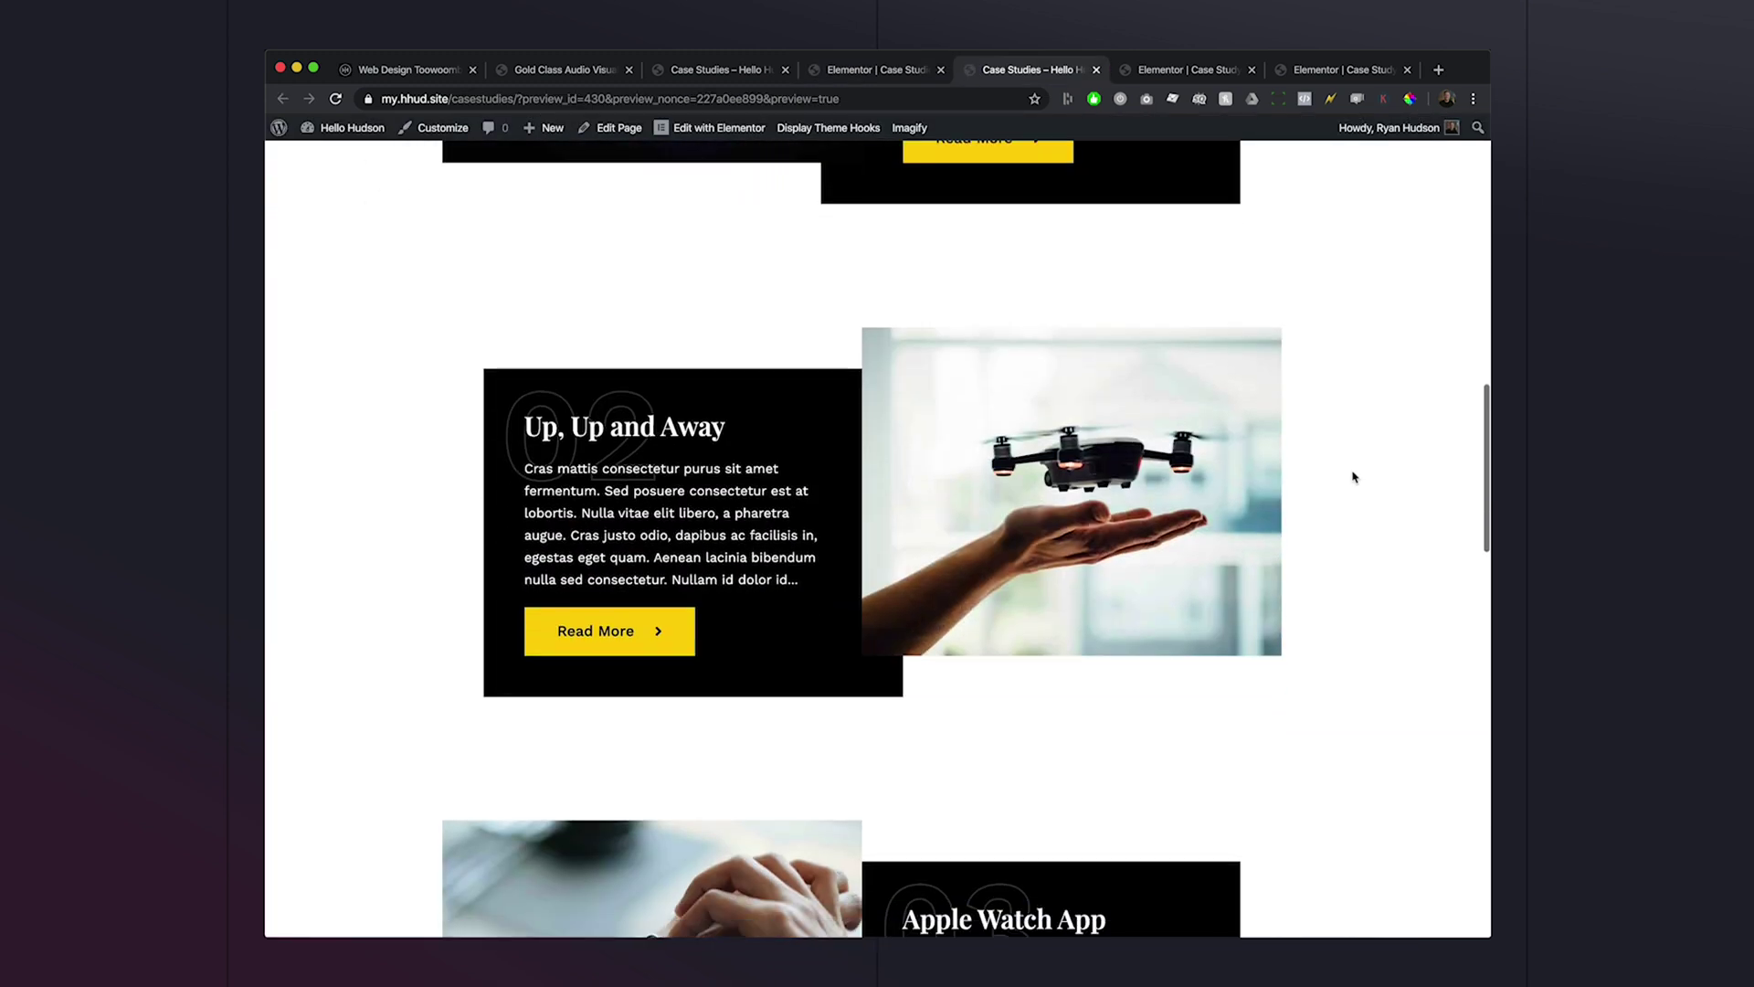
scroll(1354, 476, "down", 6)
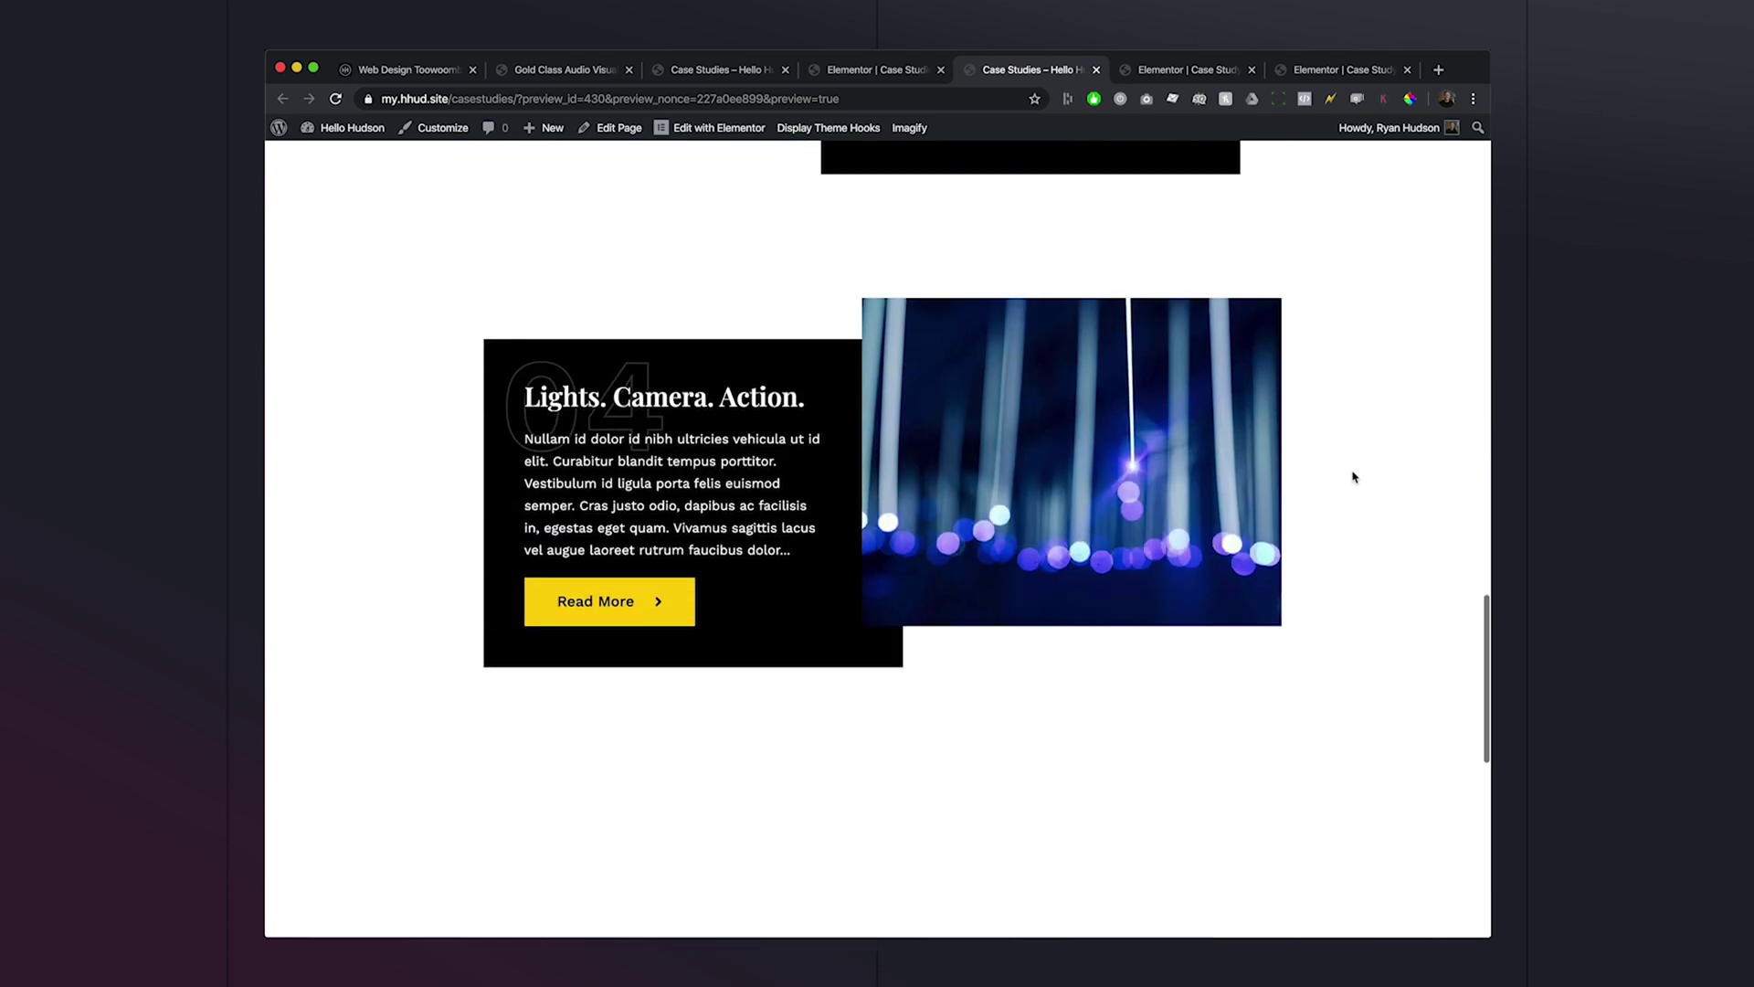